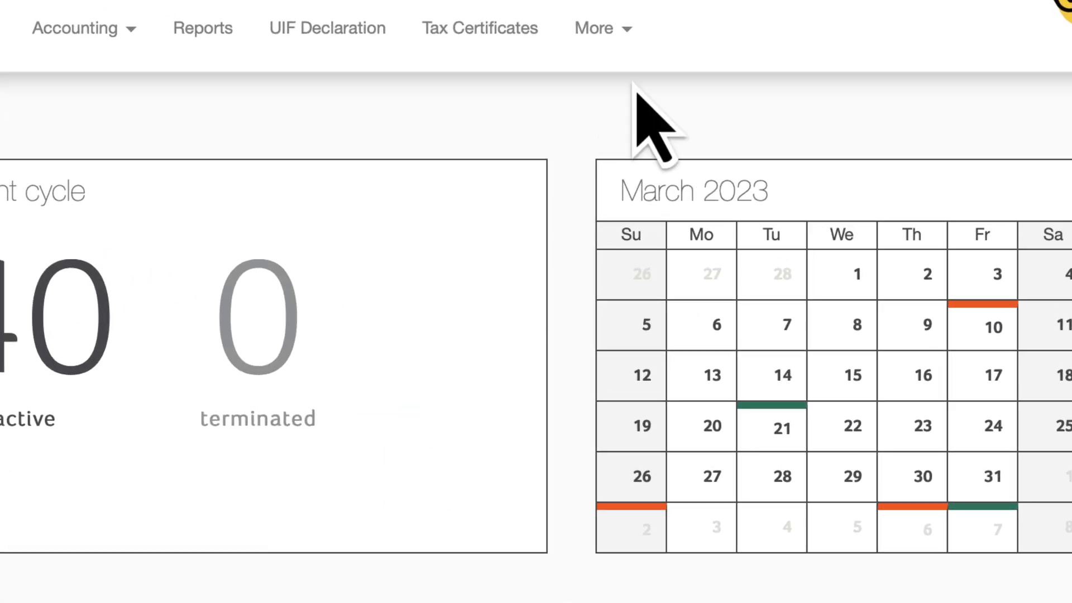
Open Data Take On and start creating a template of the Employee Details type.
left_click(633, 32)
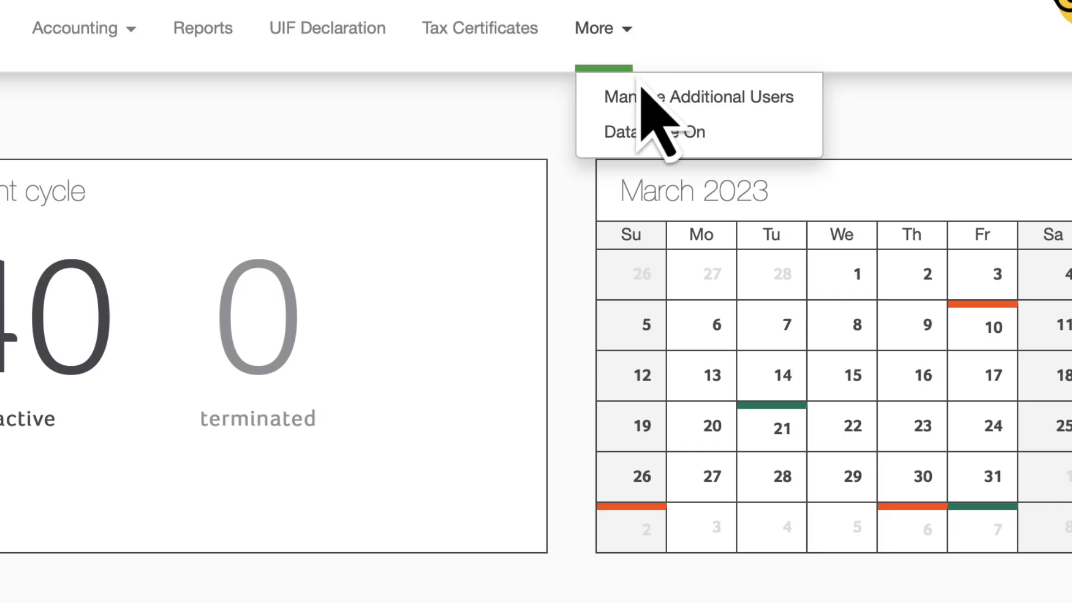
left_click(644, 134)
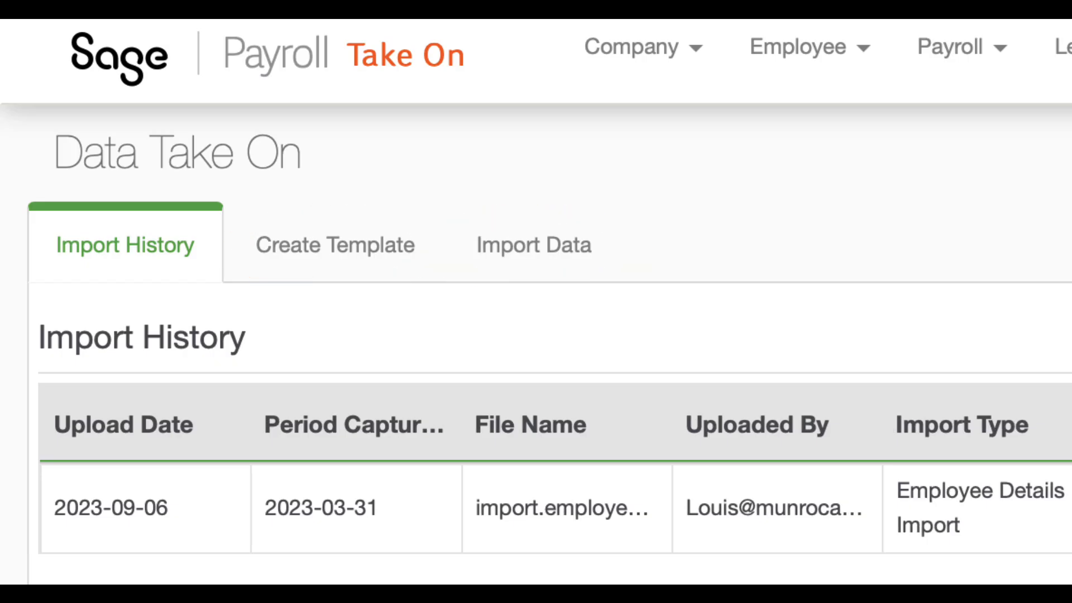
left_click(391, 262)
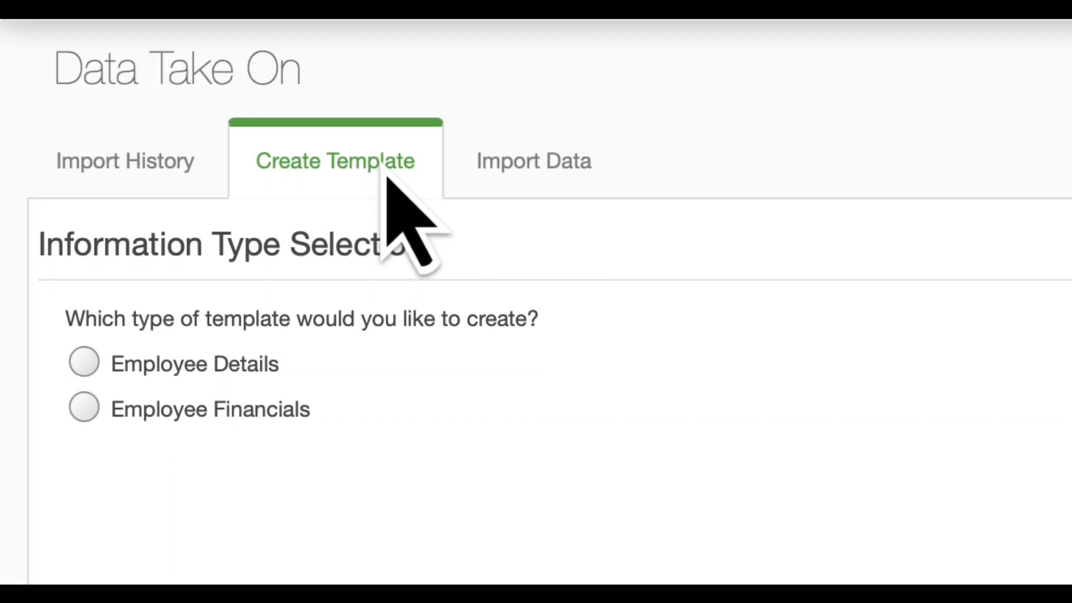
left_click(83, 362)
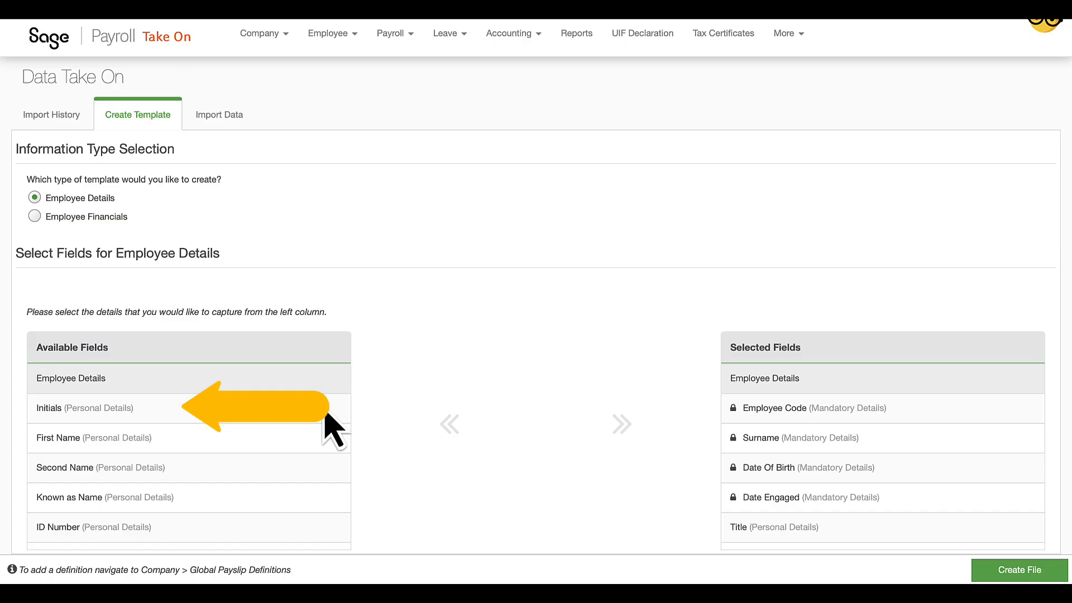
Add the Initials, First Name, Second Name and Known as Name fields to the template's selected fields.
left_click(326, 415)
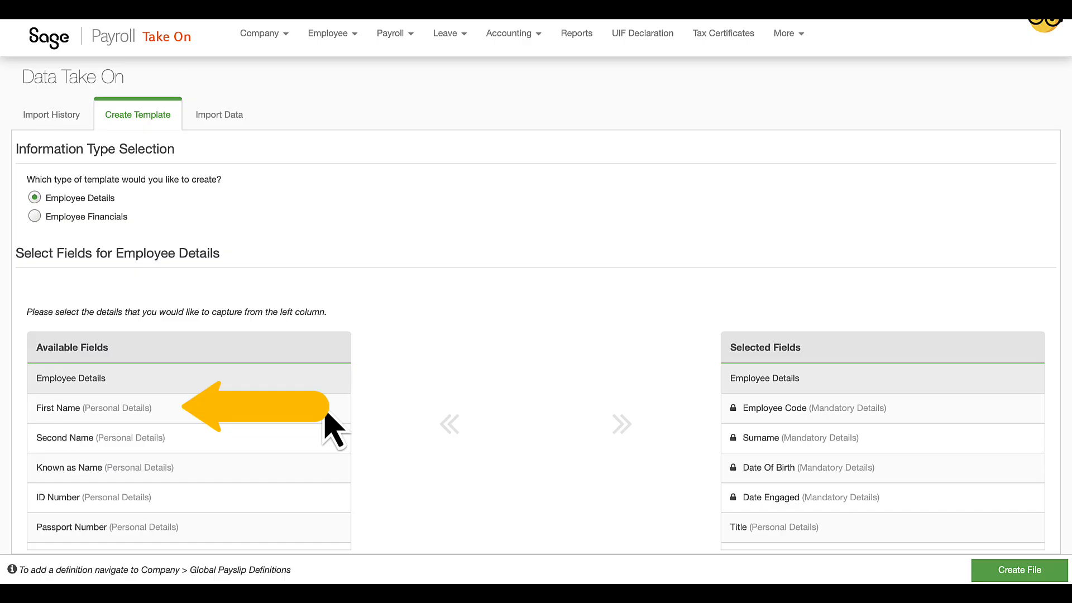
left_click(322, 419)
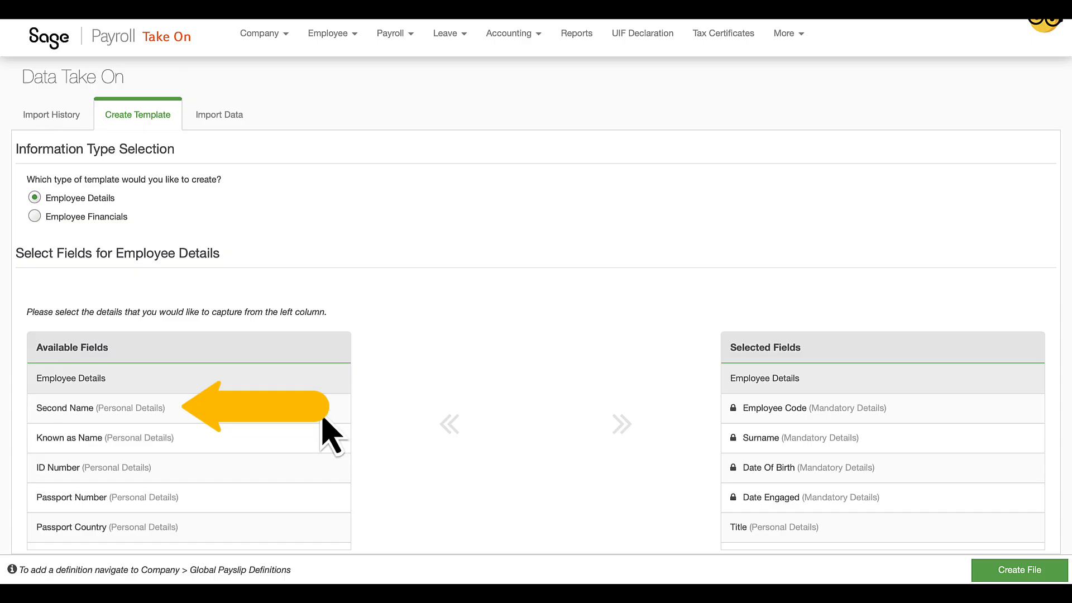
left_click(323, 419)
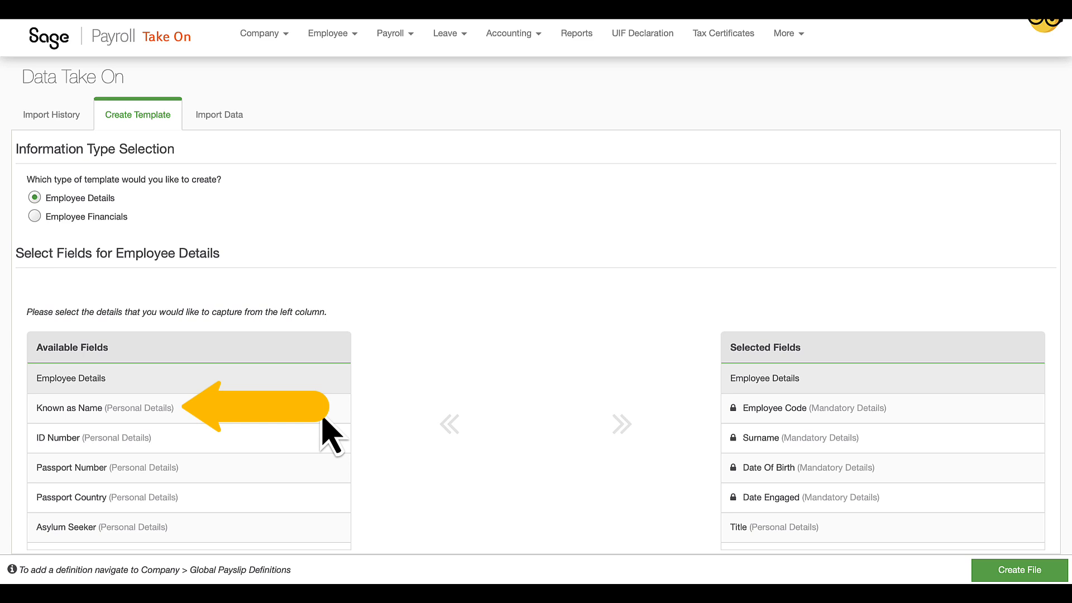
left_click(322, 419)
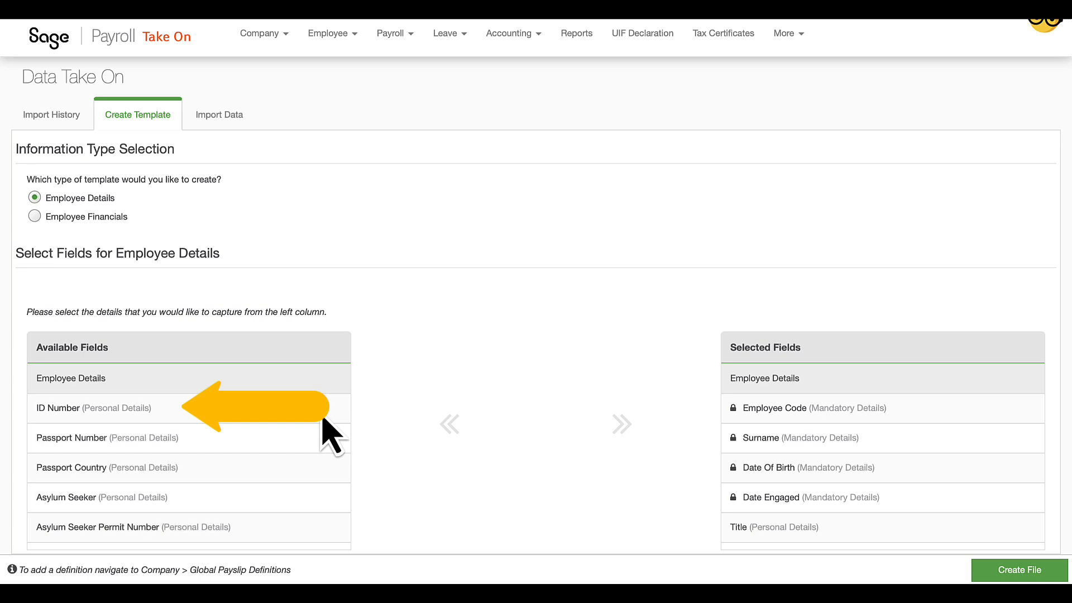
Add the personal detail fields from ID Number through Refugee and the Physical/Residential Address fields to the template.
left_click(322, 420)
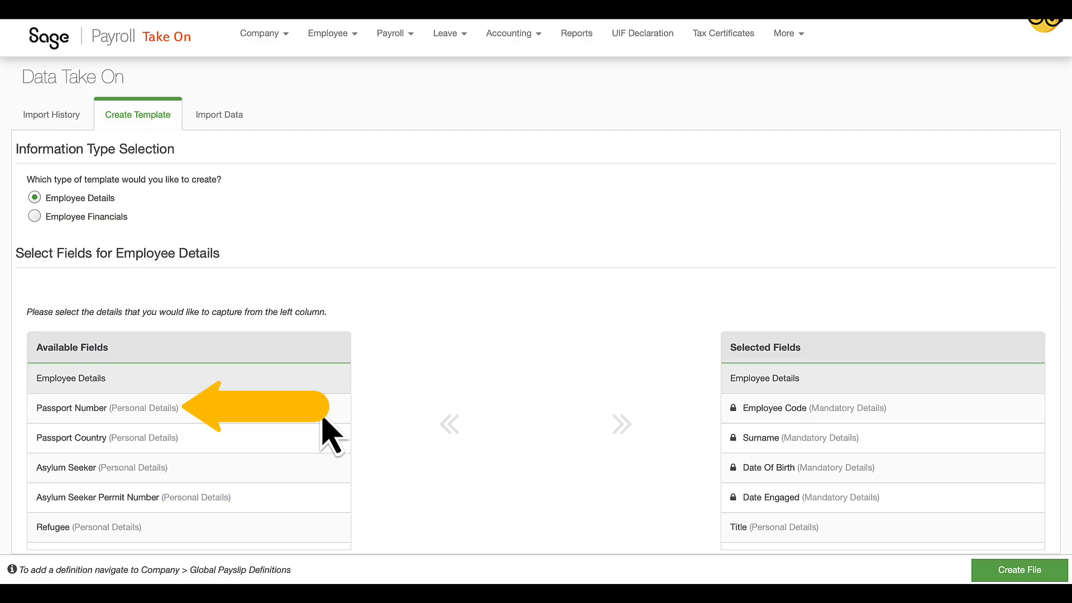
left_click(322, 420)
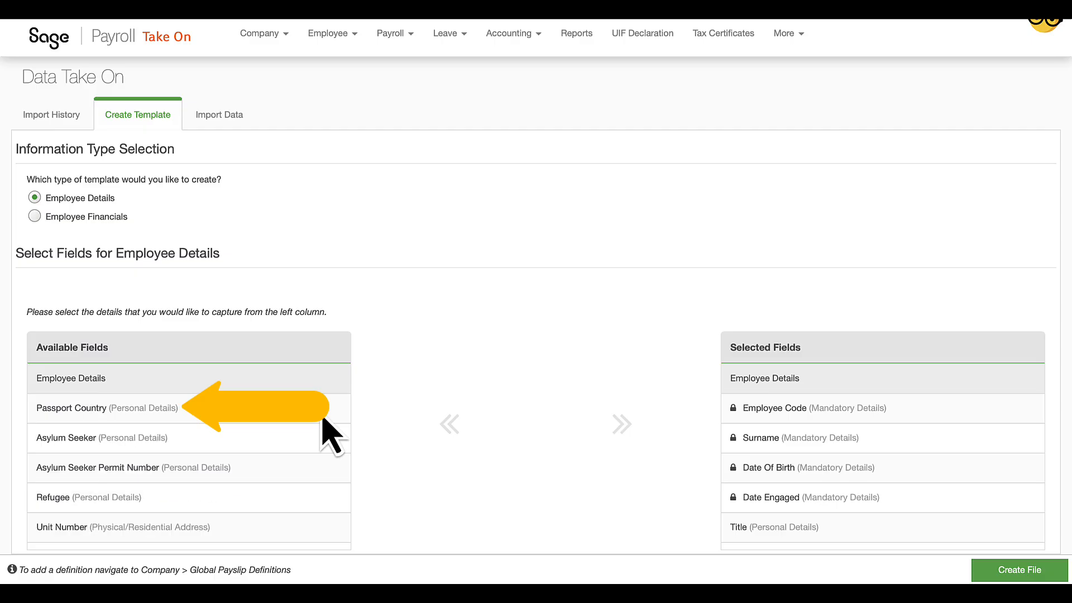
left_click(322, 420)
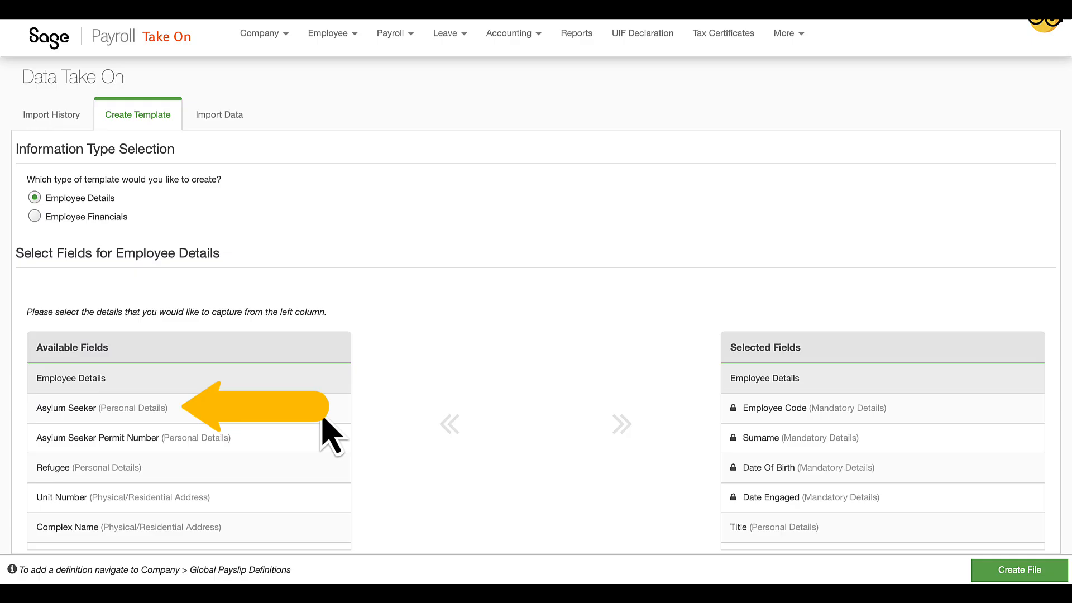
left_click(323, 419)
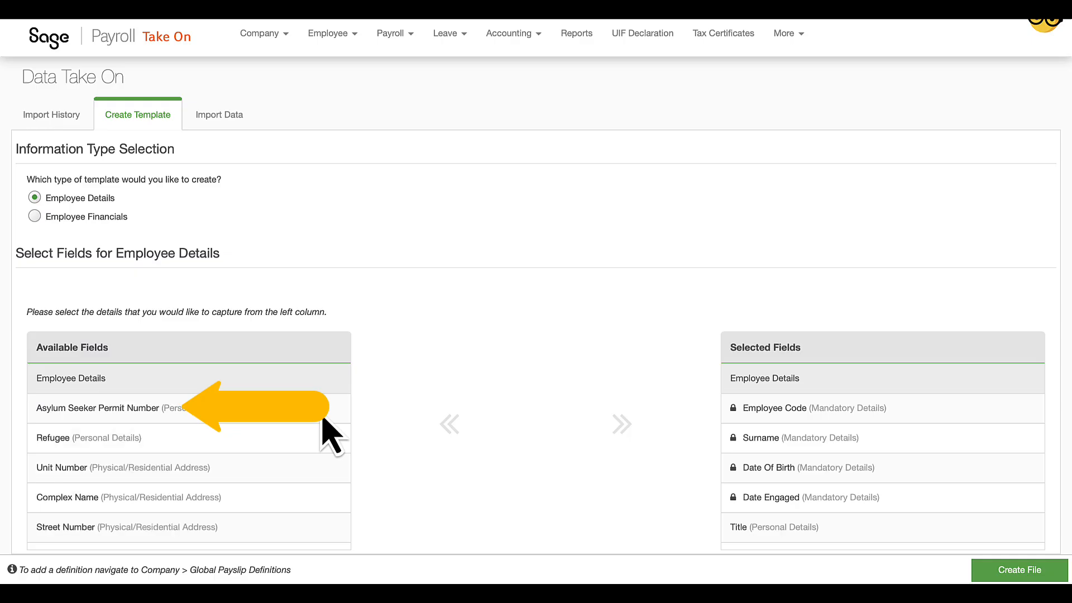
left_click(323, 419)
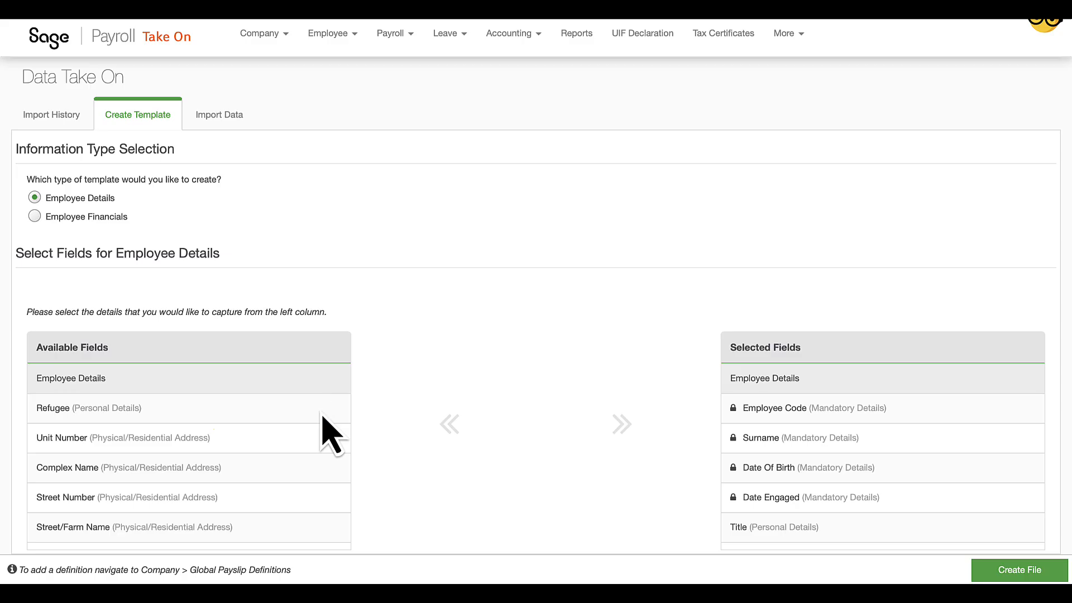
left_click(323, 418)
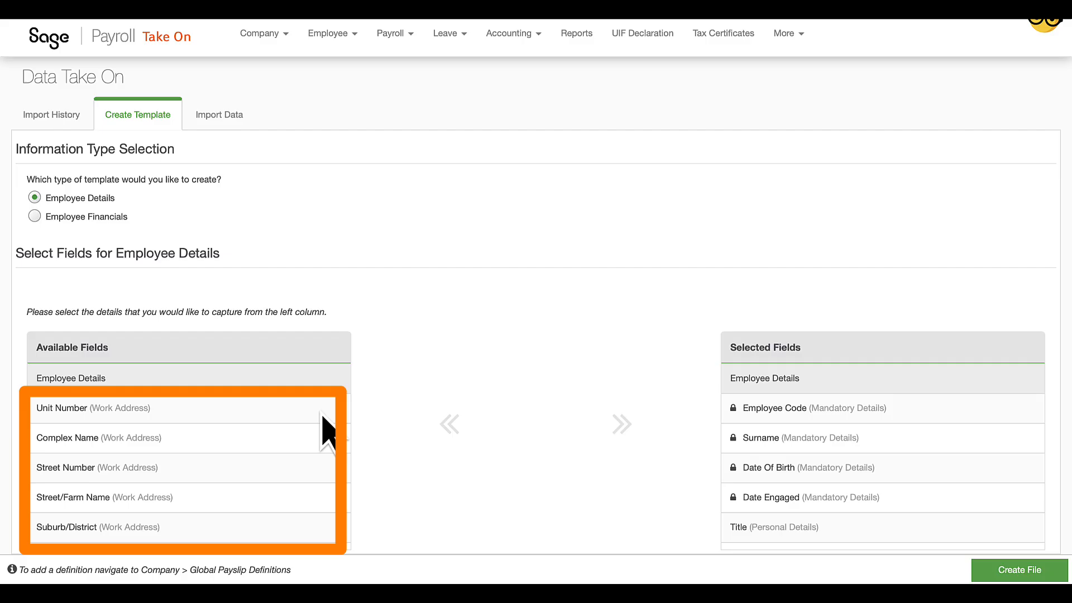
Add the Work Address, Contact Details and Emergency Contact Details fields to the template's selected fields.
scroll(326, 430, "down", 5)
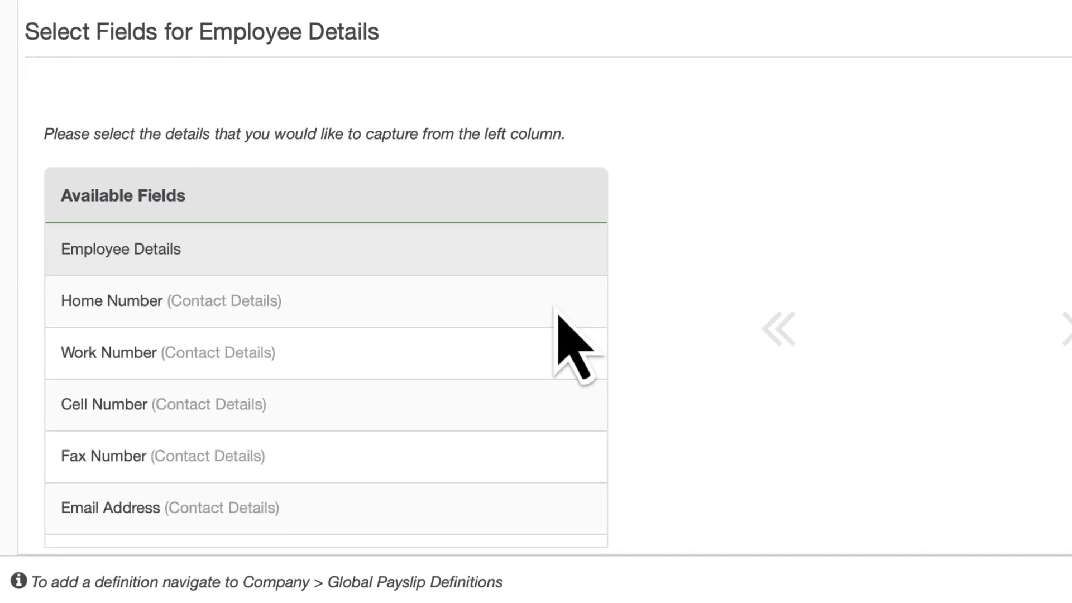
scroll(556, 309, "down", 2)
scroll(558, 313, "down", 1)
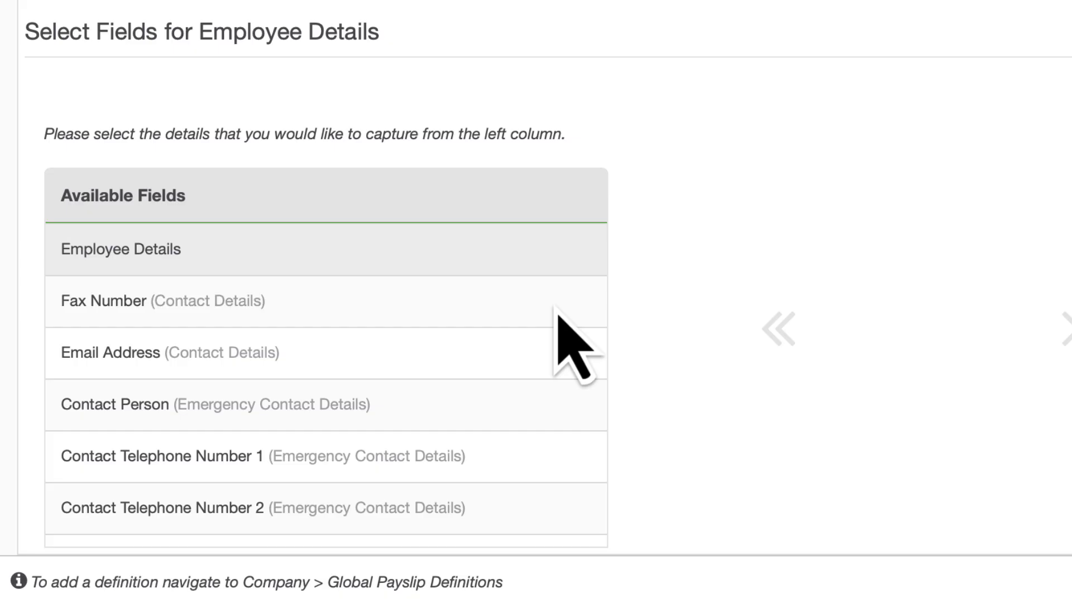
scroll(555, 307, "down", 1)
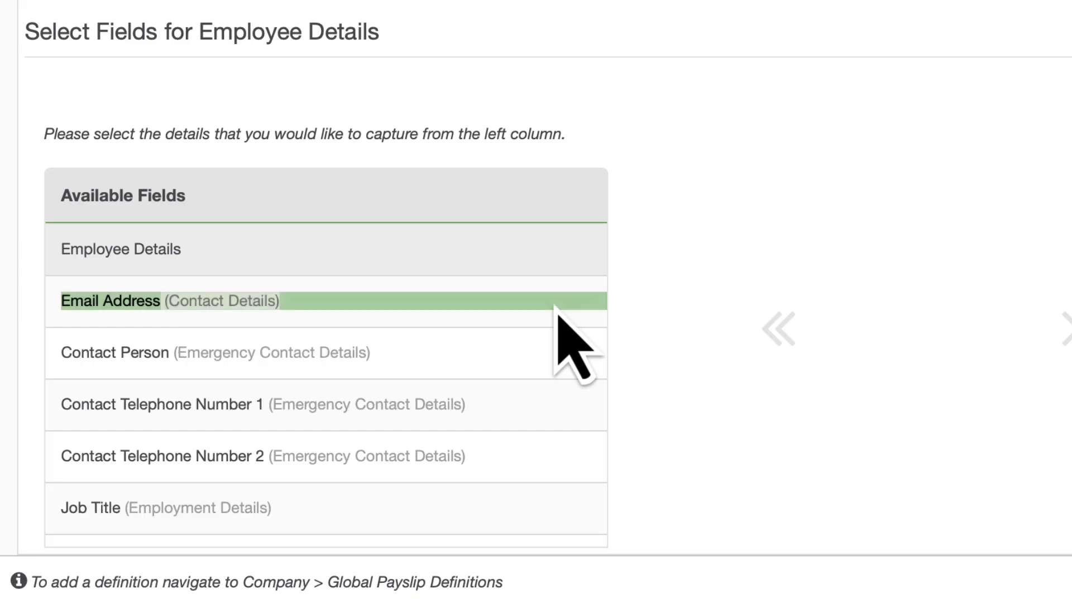
left_click(555, 307)
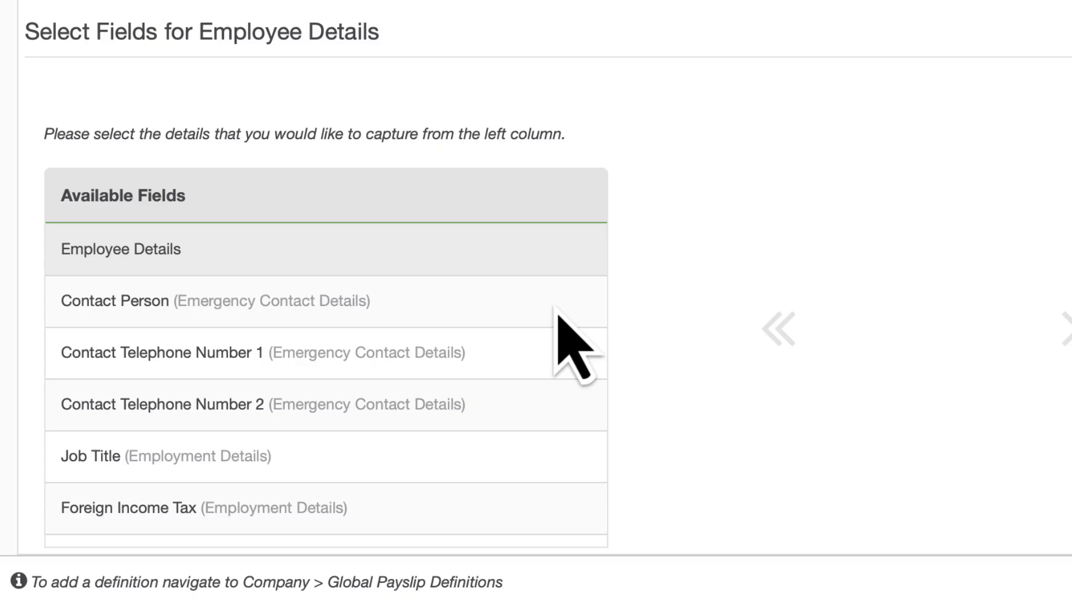
scroll(557, 314, "down", 3)
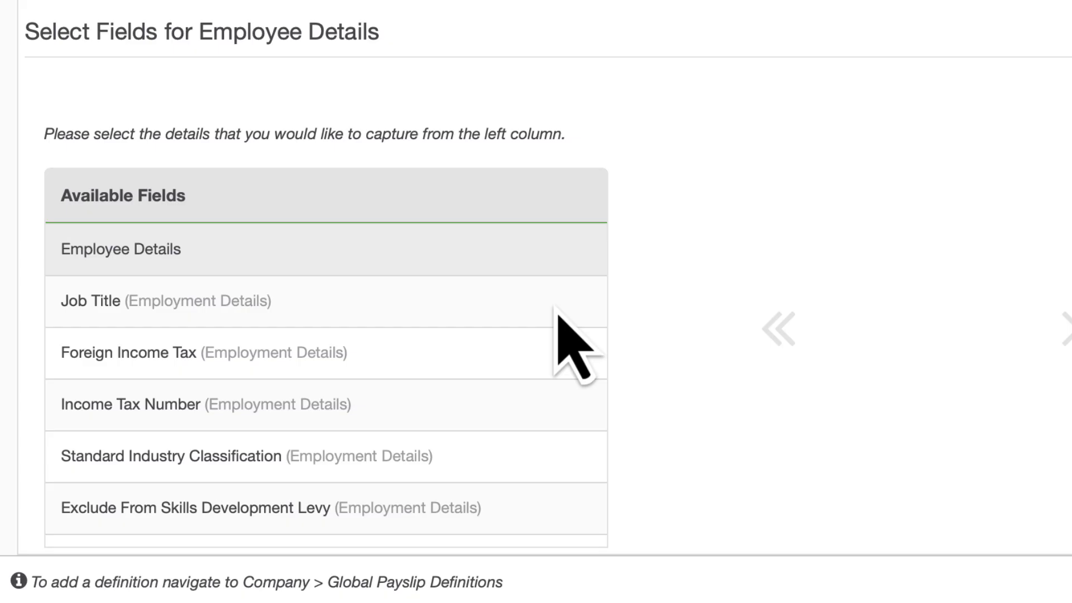
Add the Employment Details fields from Job Title through IRP5 Start Date and the remaining Hours and Rates fields to the template.
left_click(557, 313)
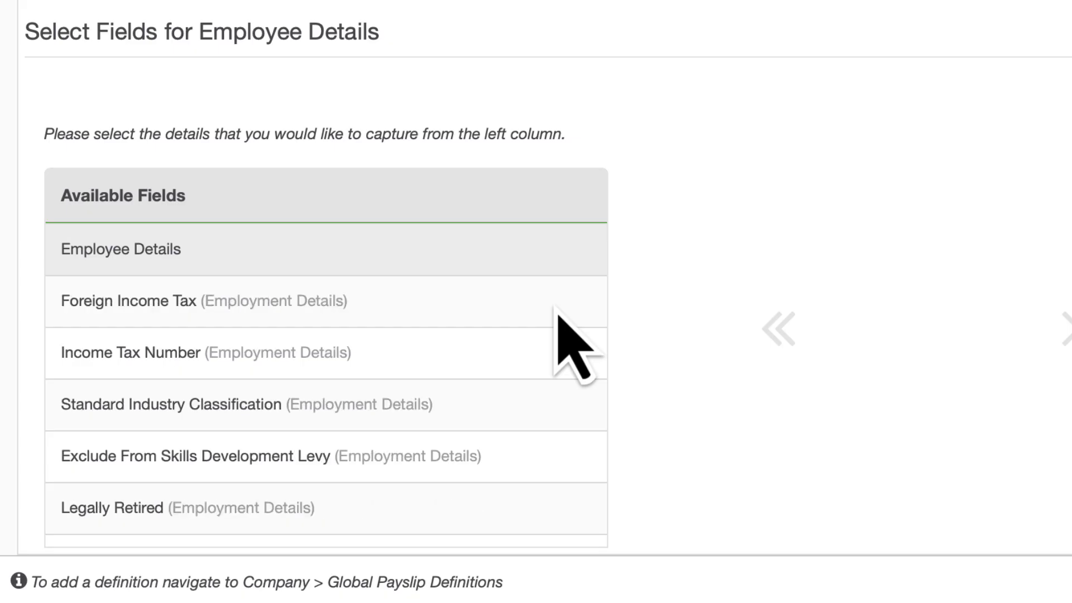
left_click(557, 314)
left_click(557, 314)
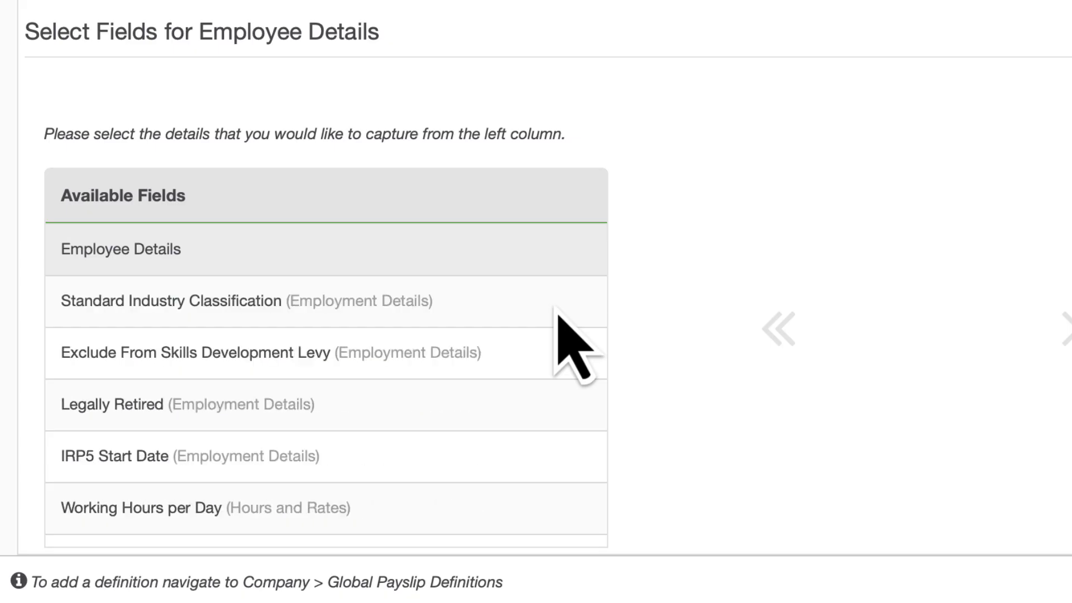
left_click(557, 313)
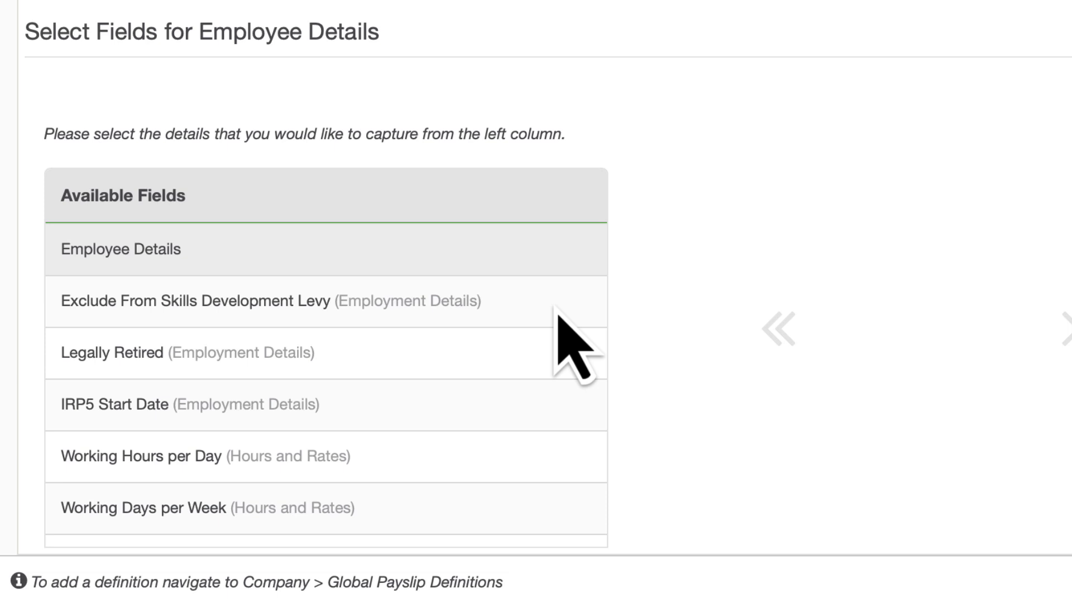
left_click(555, 308)
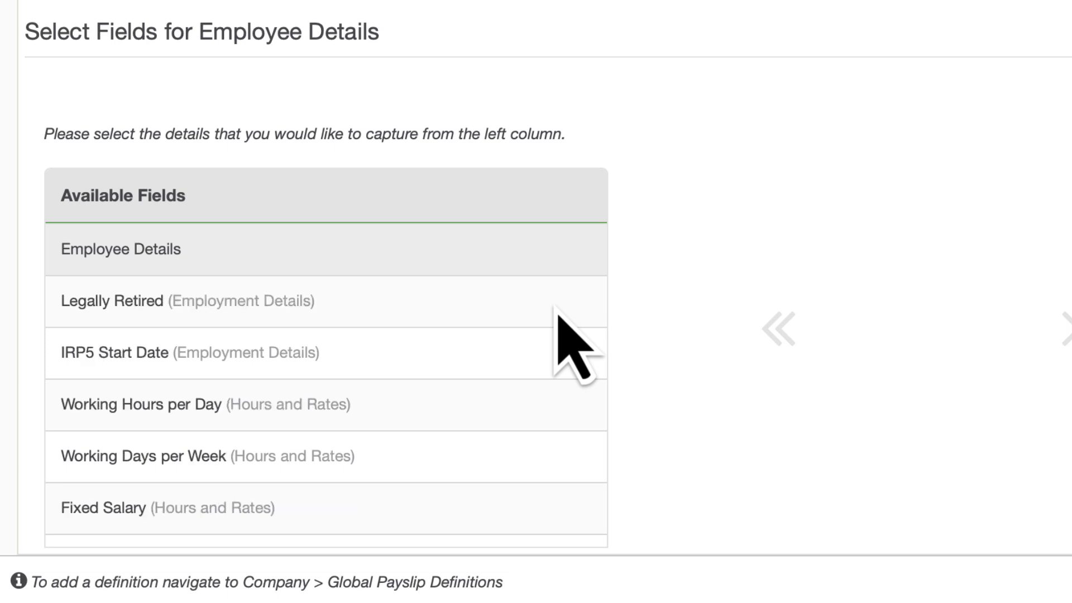
left_click(555, 308)
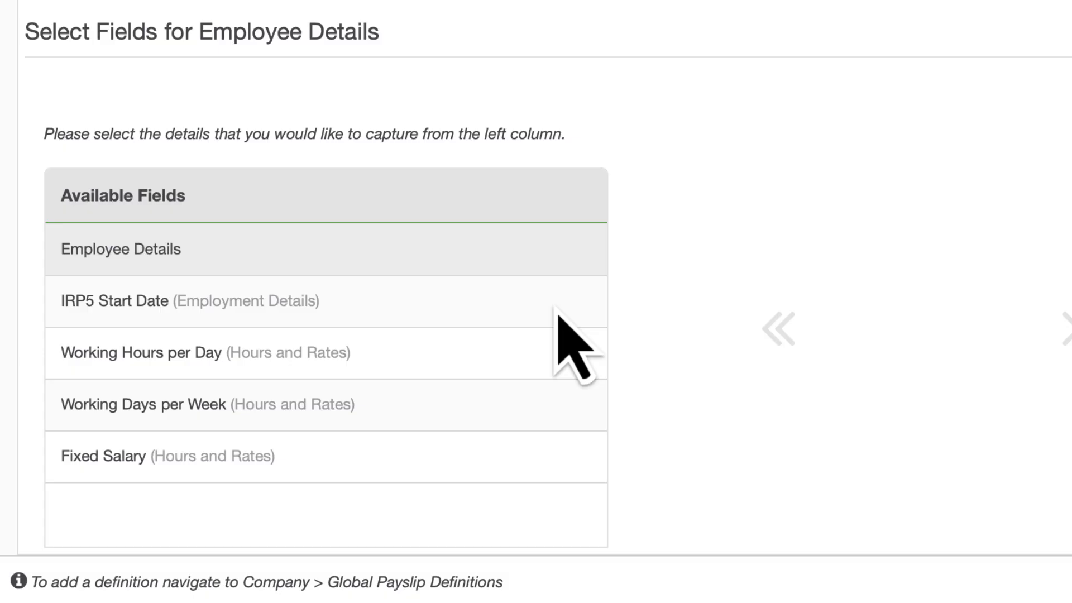
left_click(555, 308)
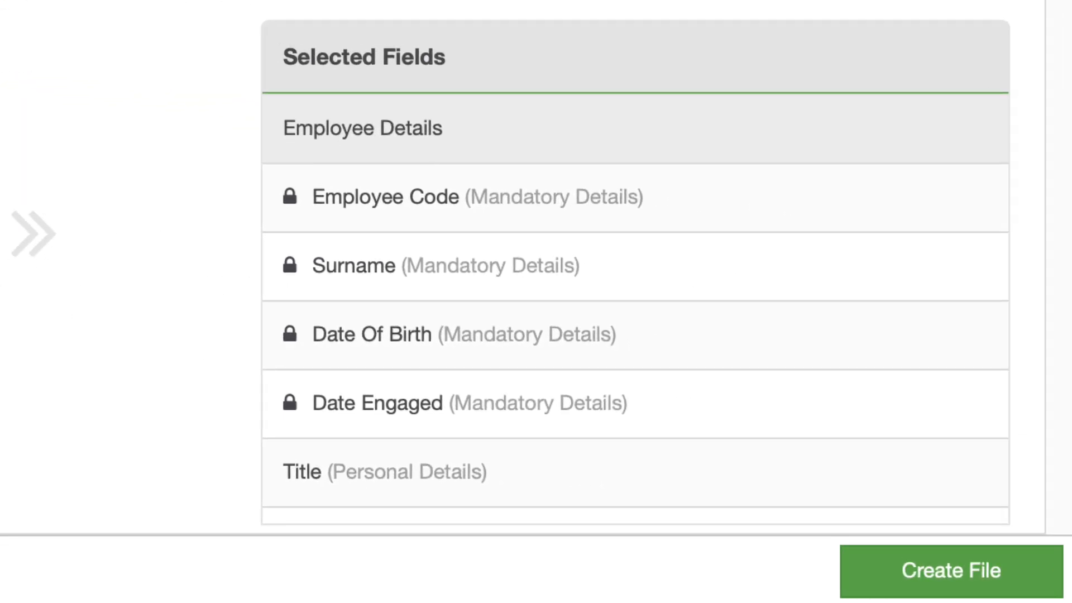
Review the complete list of selected fields, from Employee Code through Fixed Salary.
scroll(481, 249, "down", 5)
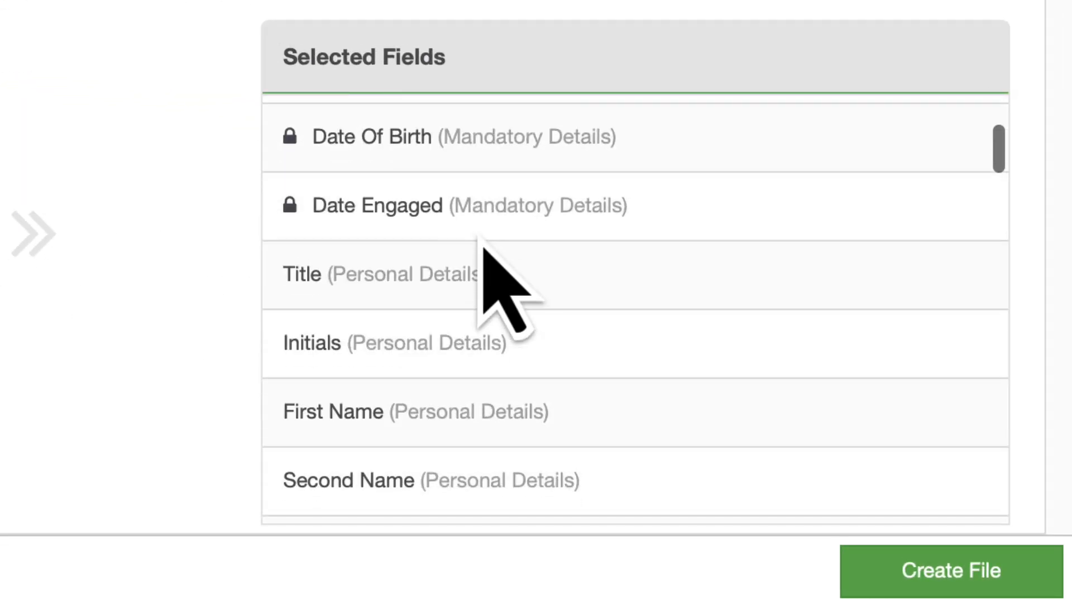
scroll(481, 248, "down", 5)
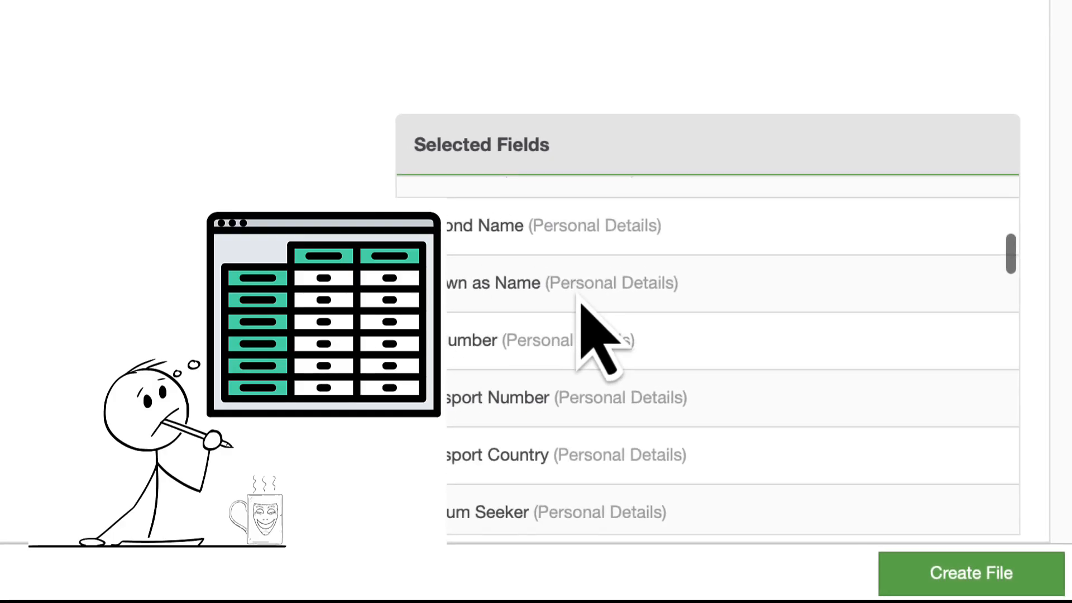
scroll(617, 324, "down", 4)
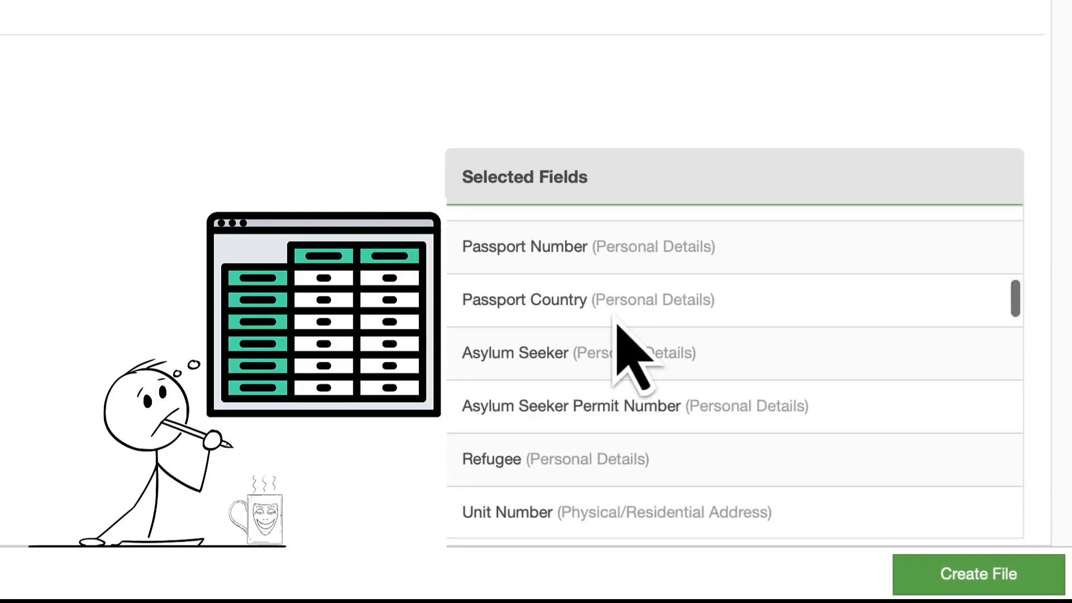
scroll(617, 324, "down", 2)
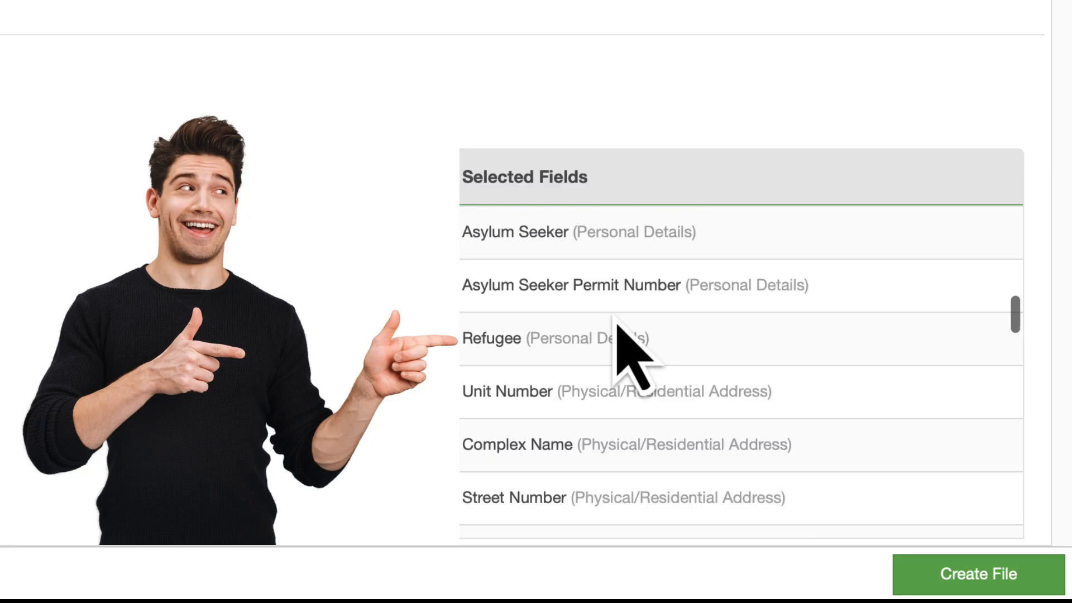
scroll(617, 326, "down", 4)
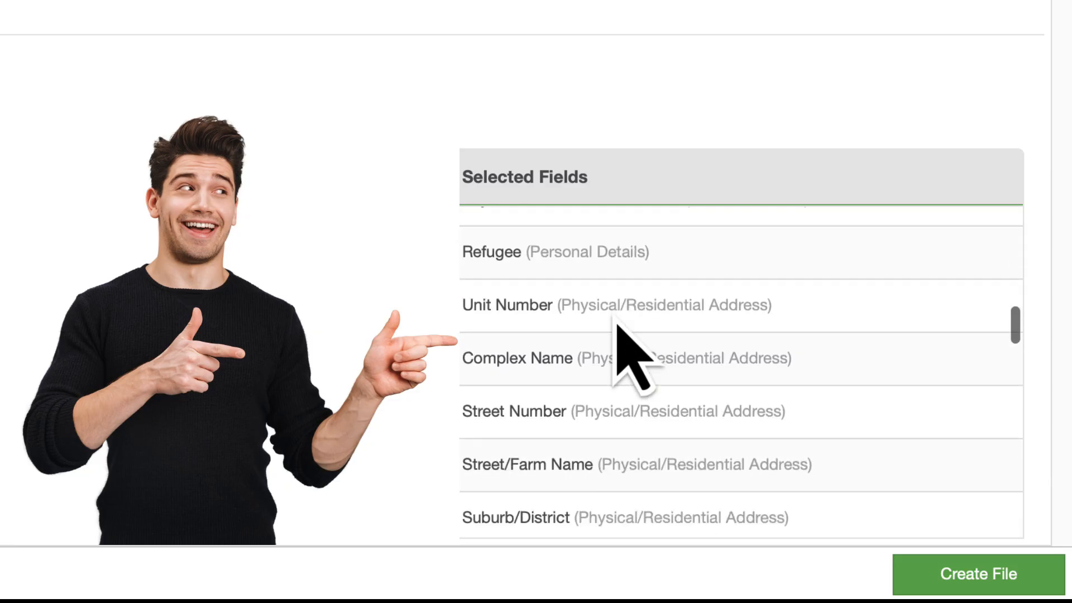
scroll(617, 327, "down", 15)
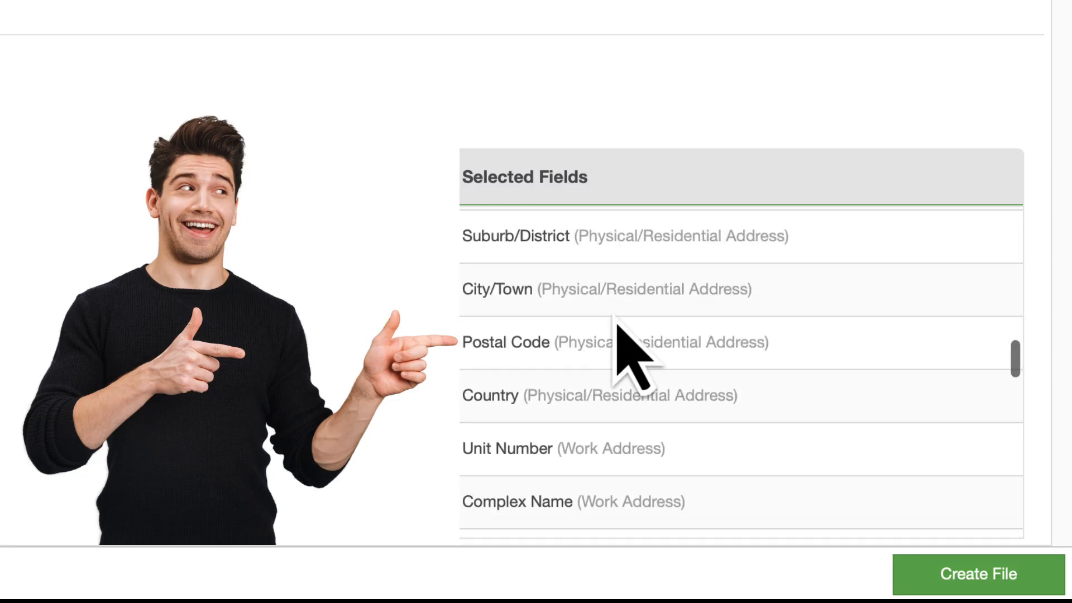
scroll(616, 324, "down", 20)
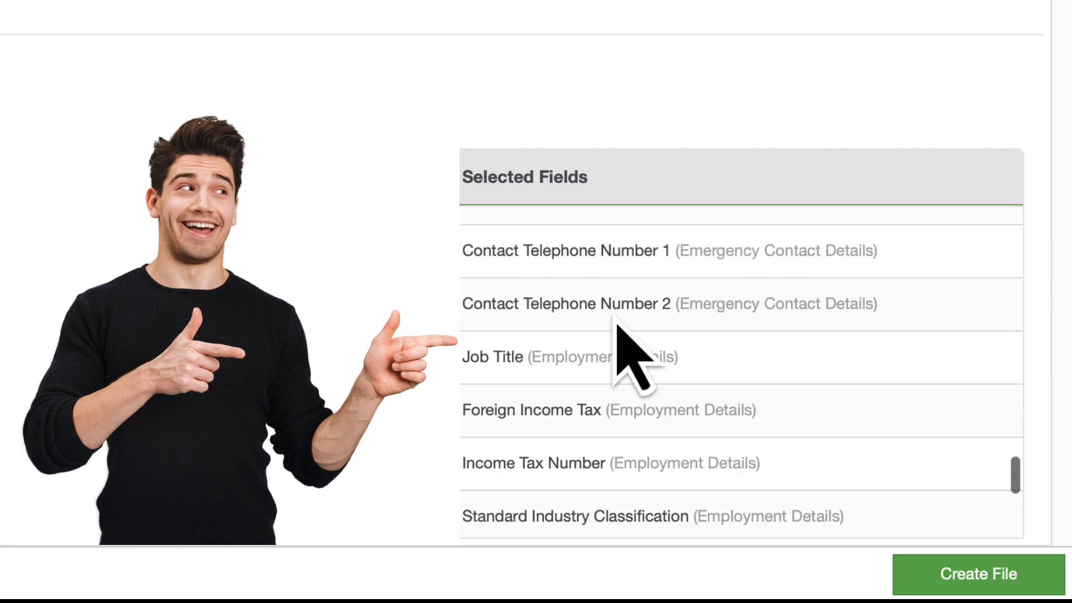
scroll(616, 323, "down", 10)
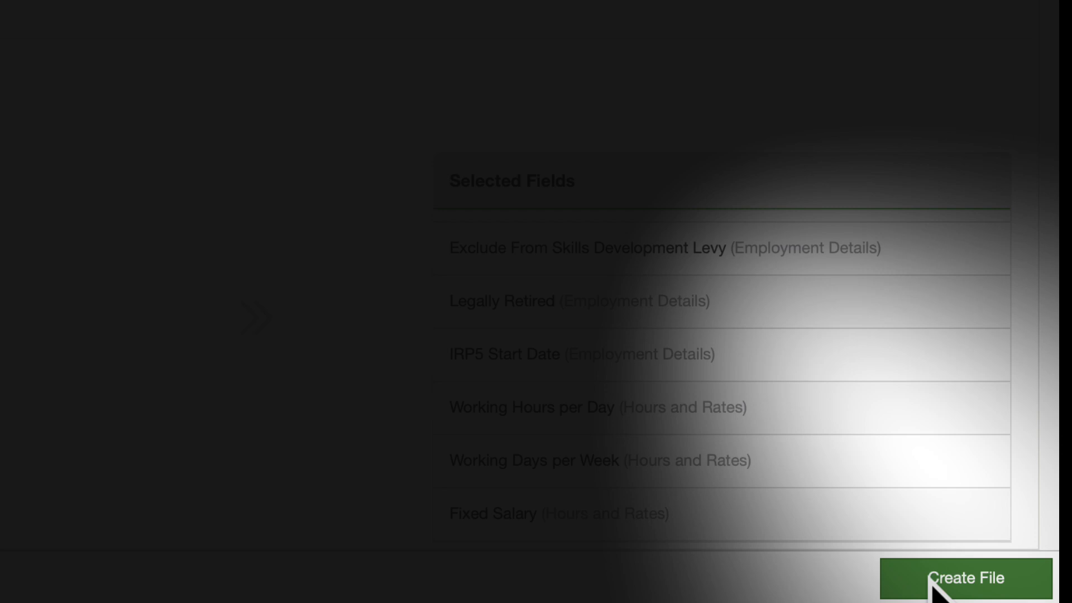
Create the Employee Details import template file and acknowledge the import guidelines.
left_click(930, 581)
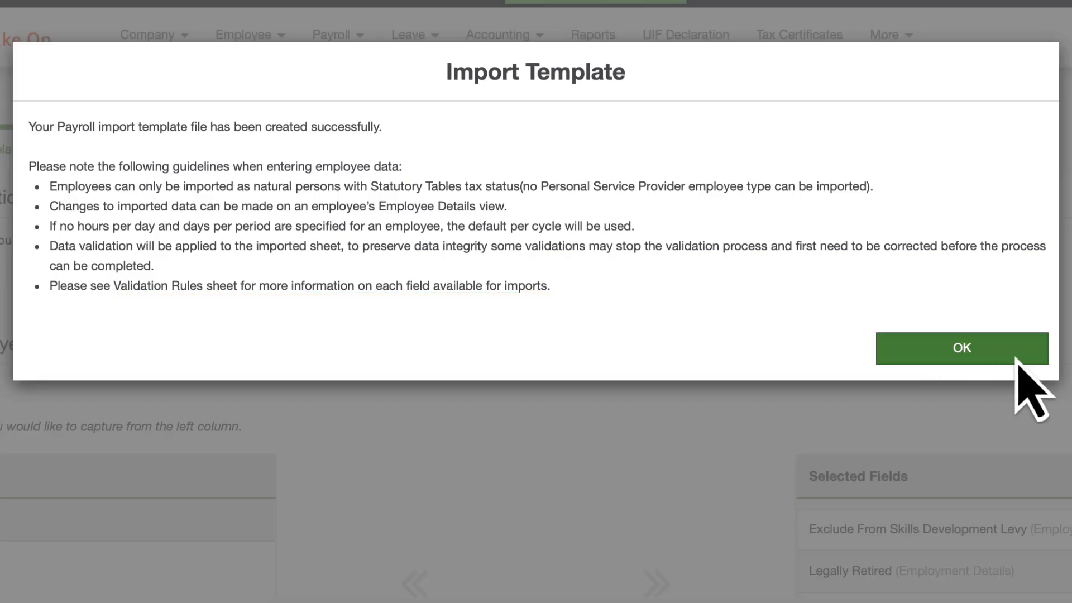
left_click(1016, 359)
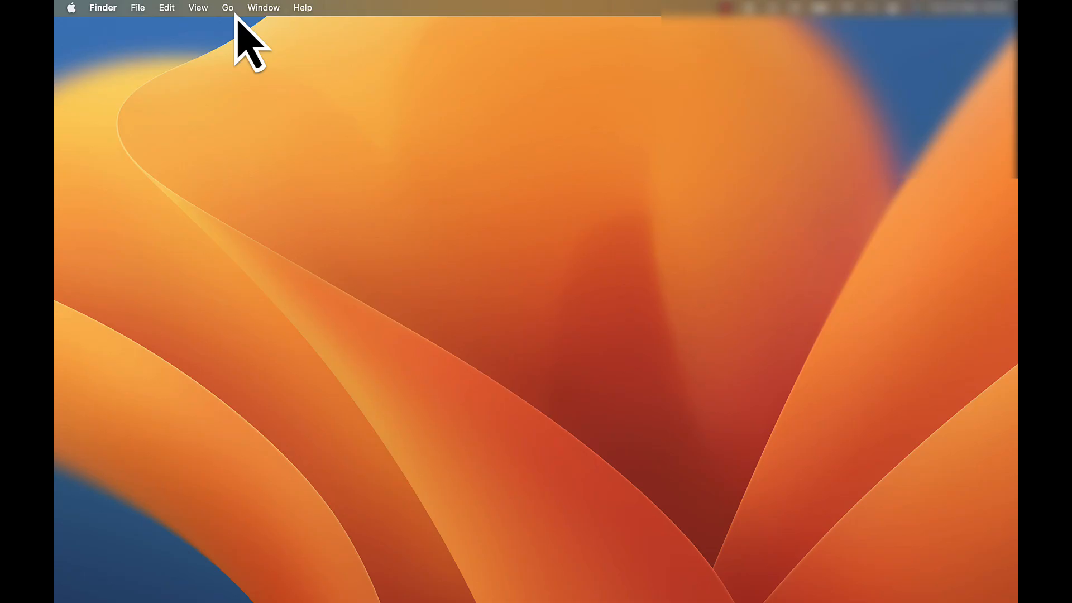
Switch to Finder and open import.employee 4.xlsx from the Downloads folder in Excel.
left_click(228, 8)
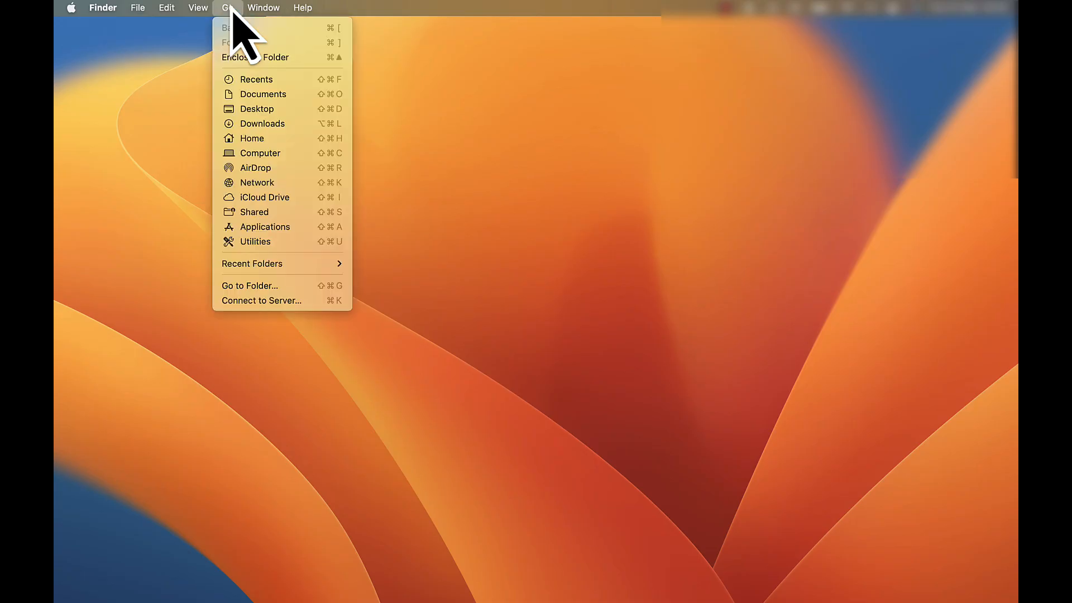
left_click(292, 125)
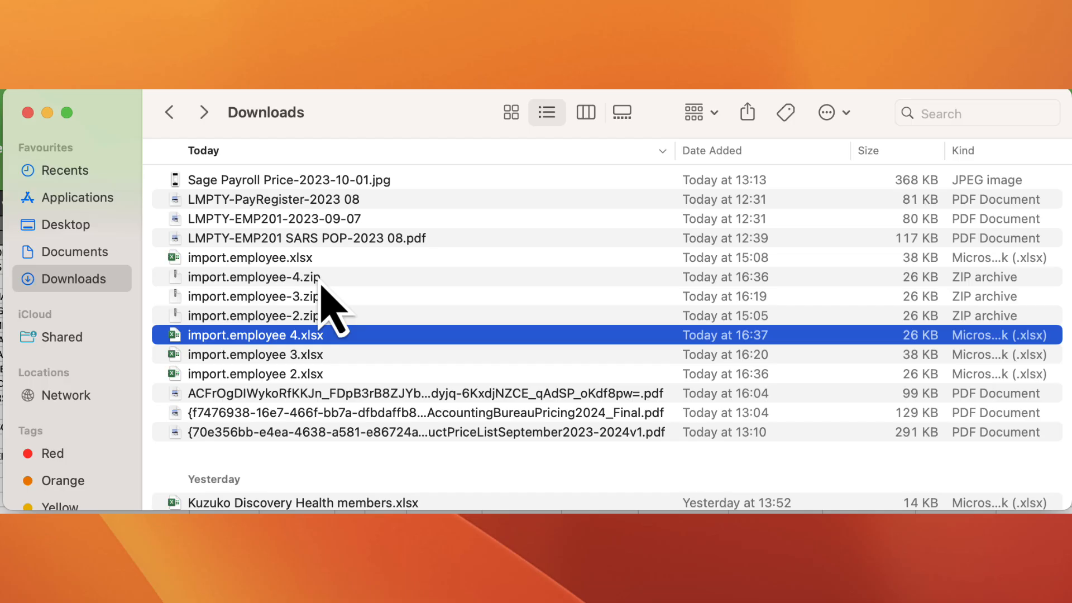
double_click(314, 334)
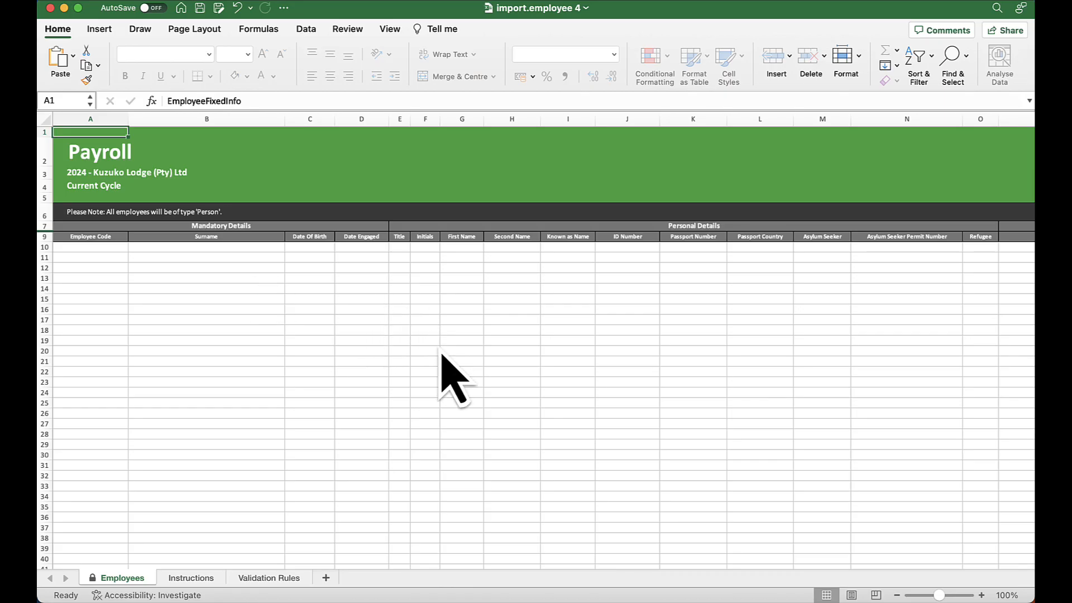
key("super+c")
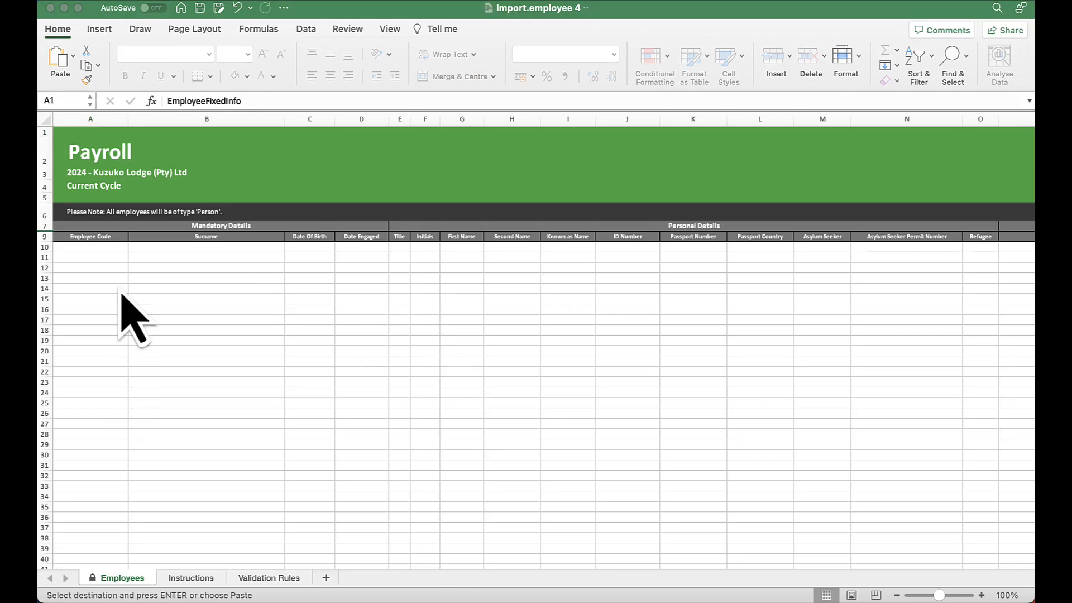
left_click(106, 259)
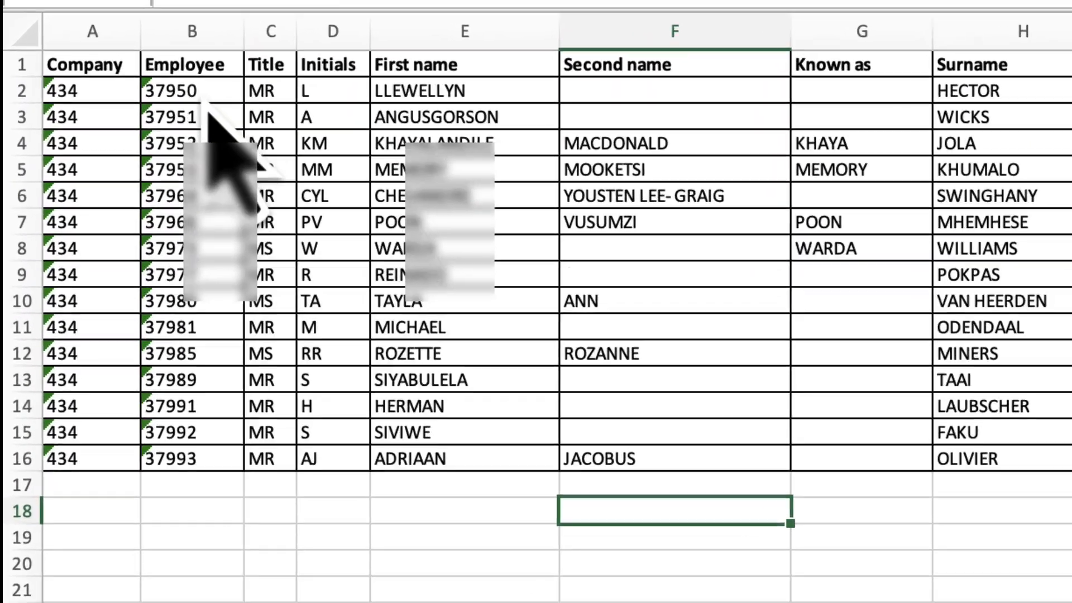
Copy all employee codes from the source sheet's Employee column into the template's Employee Code column, starting at row 10.
left_click_drag(118, 147, 111, 235)
left_click_drag(192, 324, 207, 473)
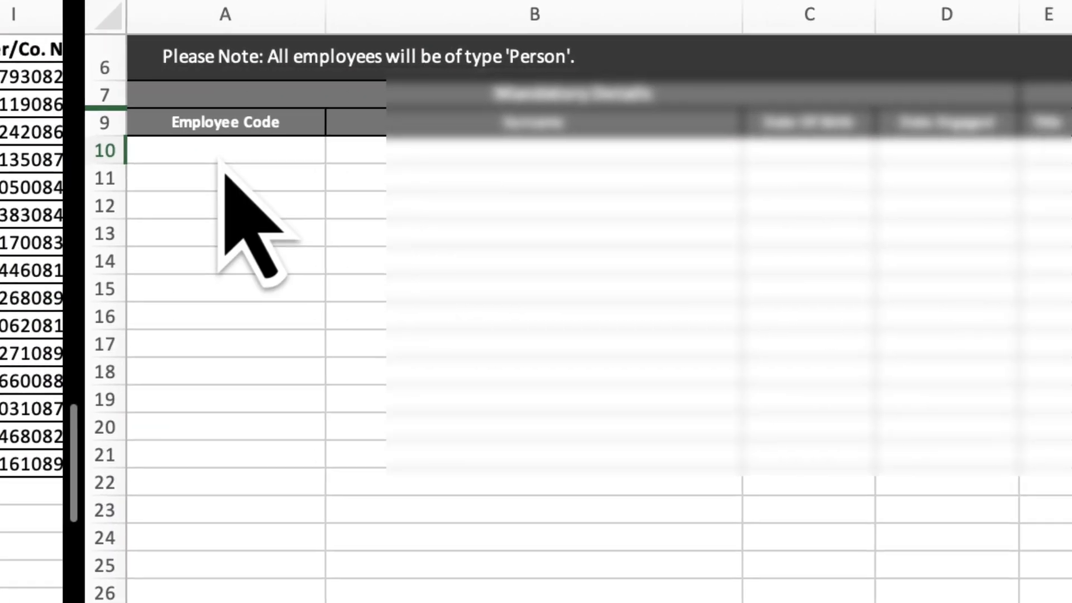
left_click(147, 158)
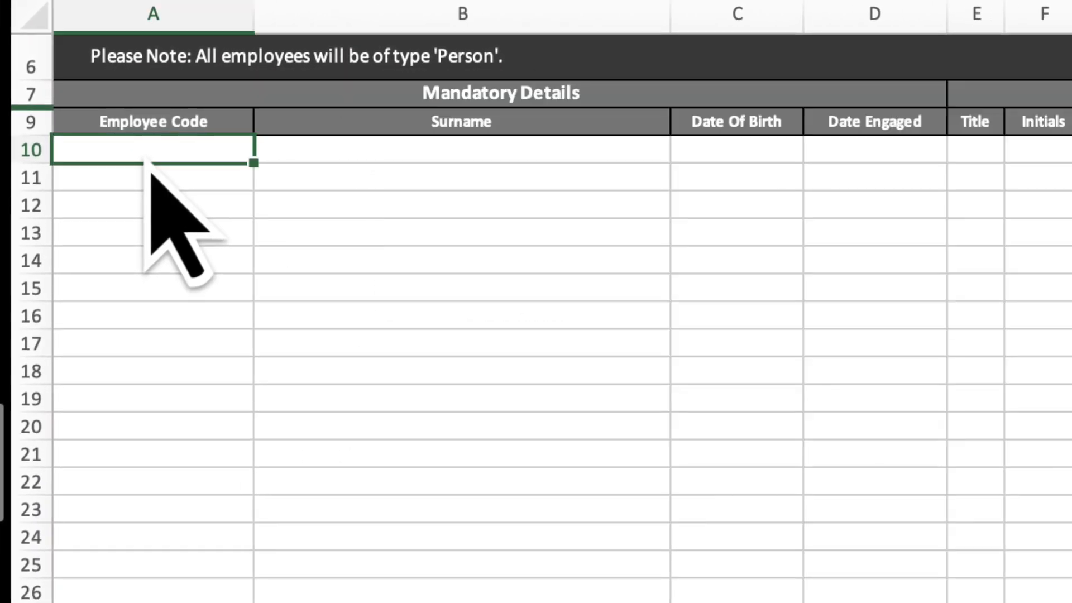
key("super+v")
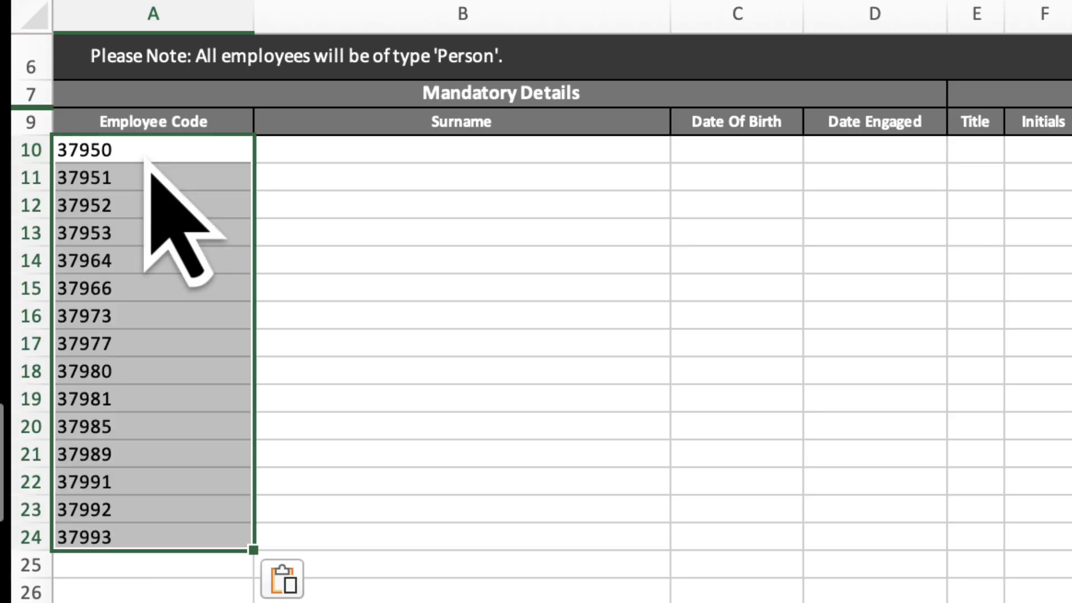
left_click(413, 216)
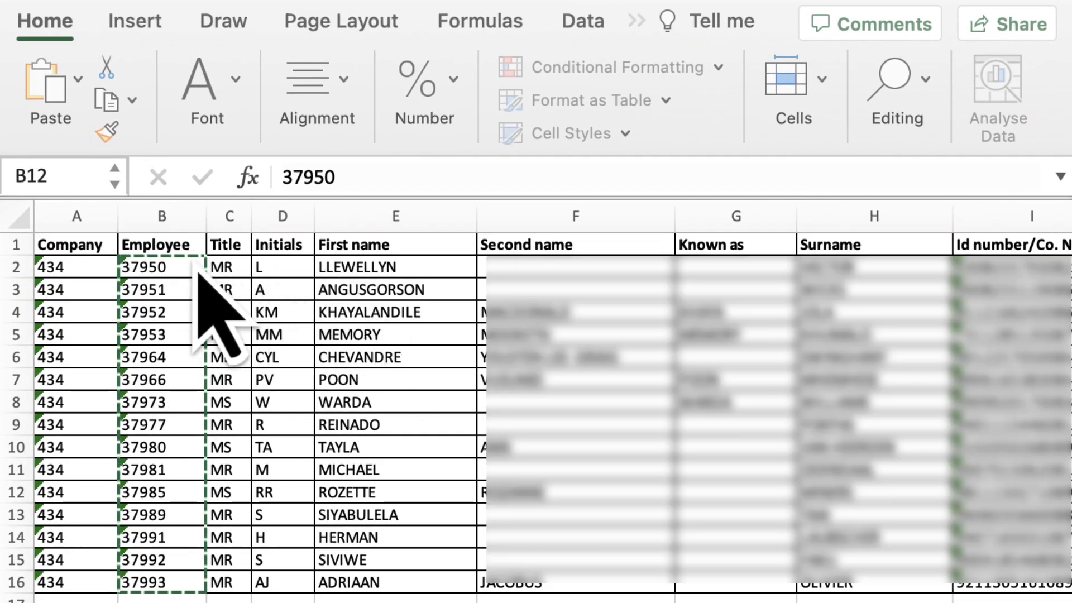
Highlight the copied employee codes in B2:B16 of the source sheet with a yellow fill.
left_click(174, 269)
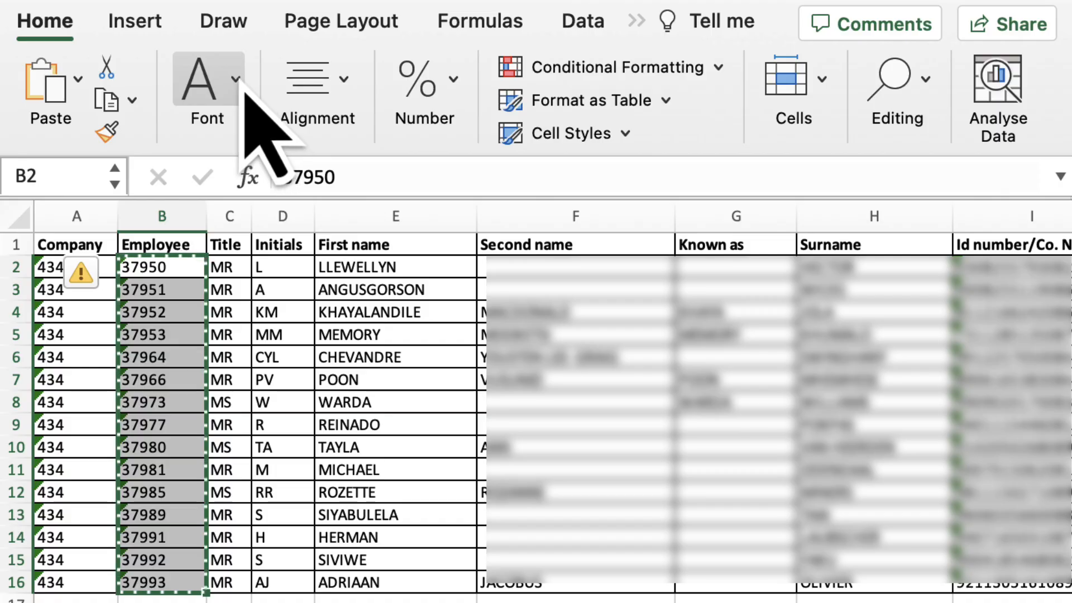
left_click(244, 89)
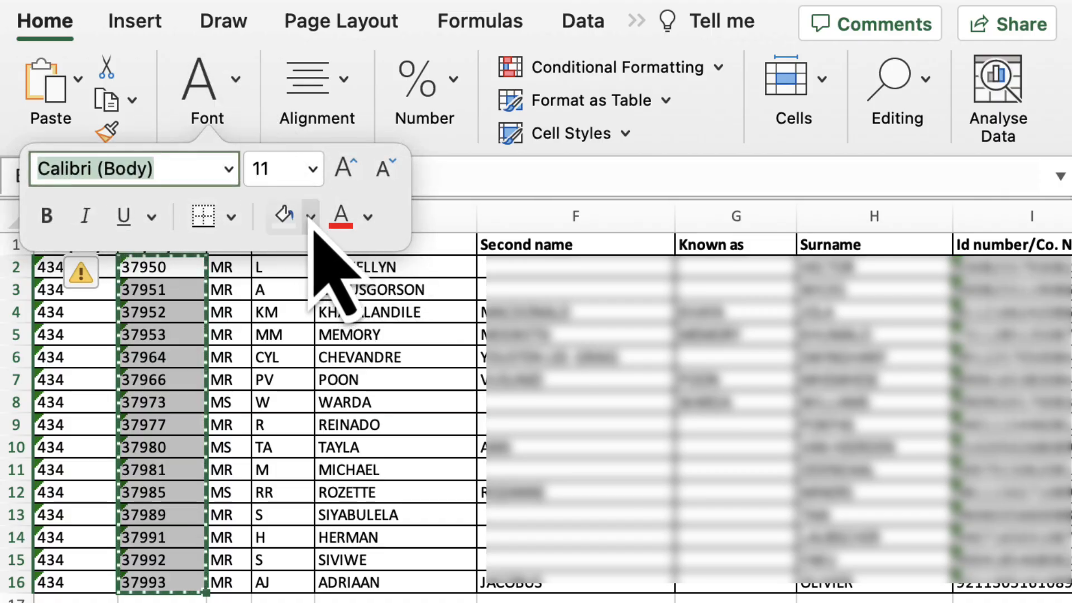
left_click(311, 217)
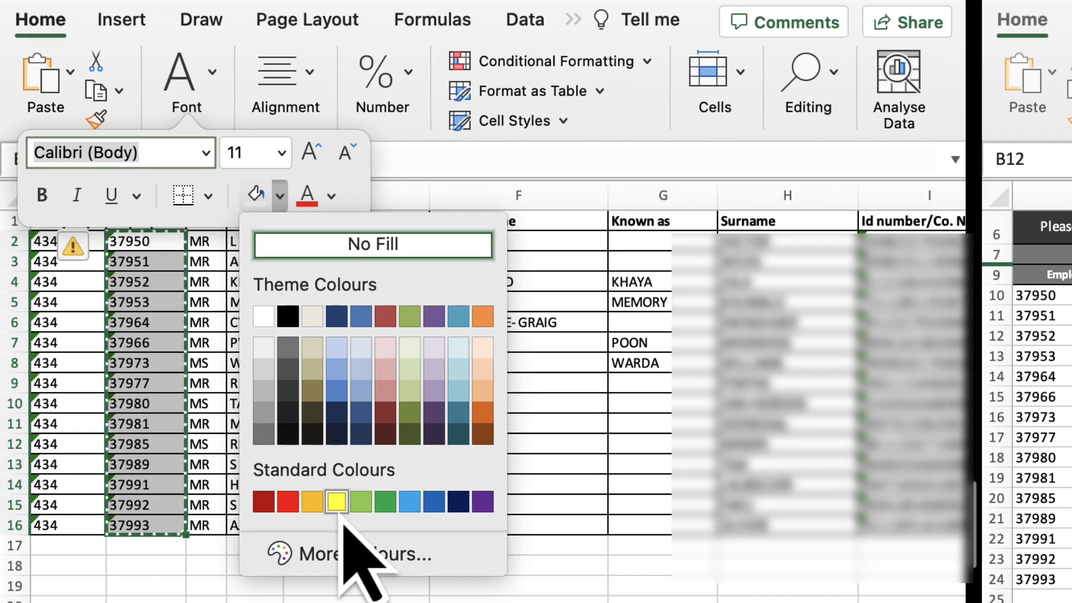
left_click(338, 503)
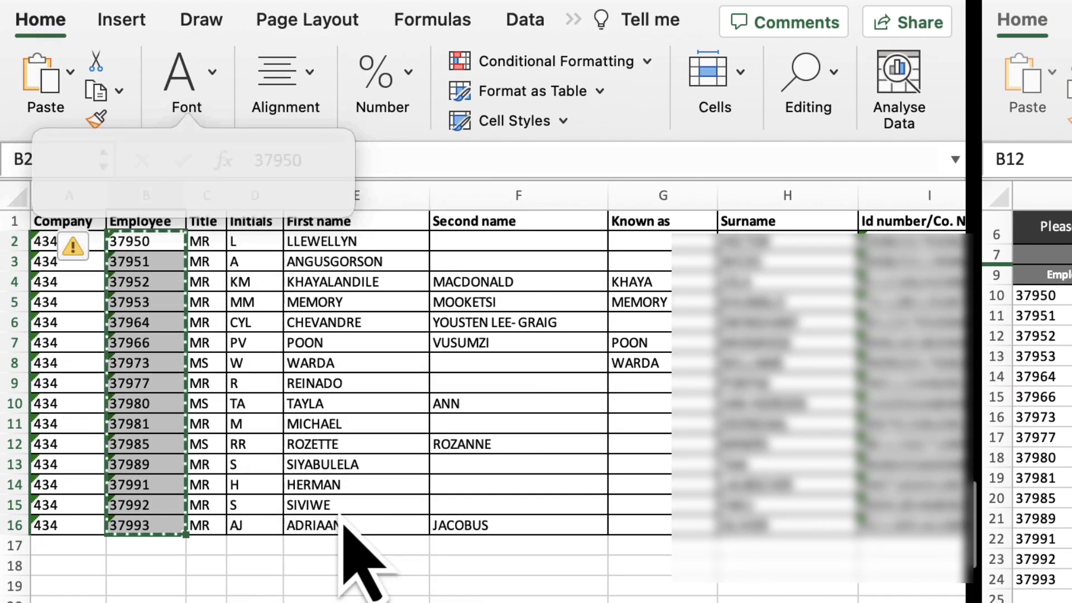
left_click(255, 599)
left_click(1071, 295)
scroll(1070, 312, "up", 1)
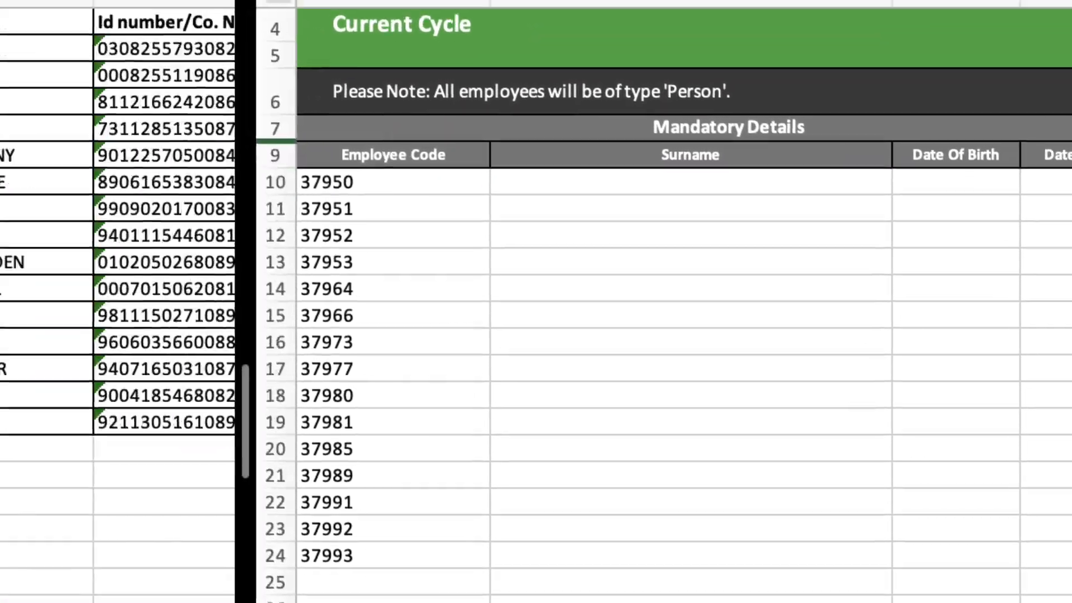
Copy the First name entries E2:E16 from the source sheet into the template's Surname column, starting at row 10.
left_click_drag(413, 78, 479, 460)
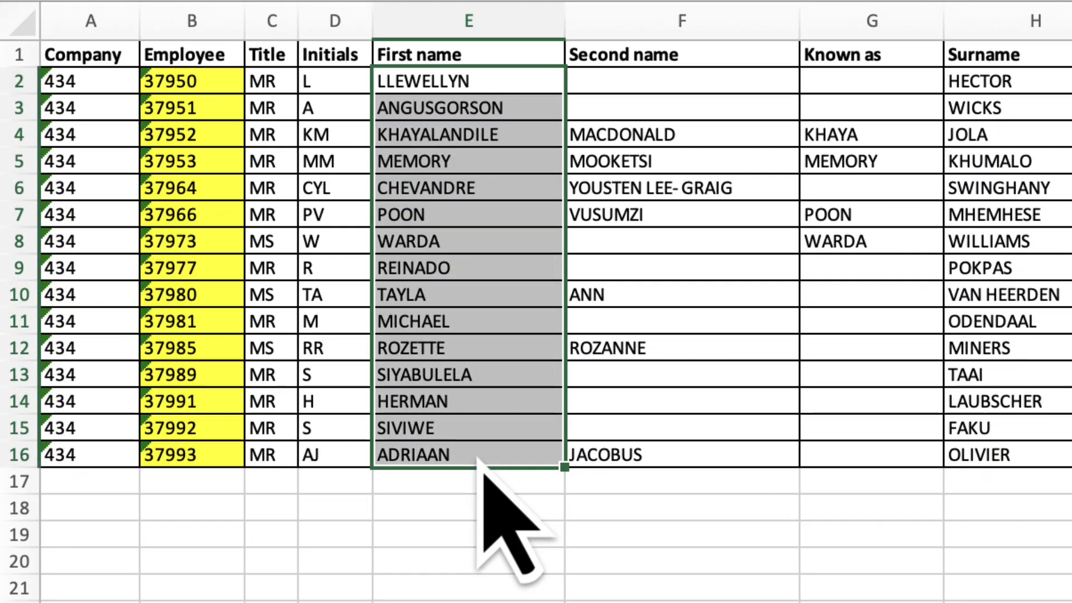
key("ctrl+c")
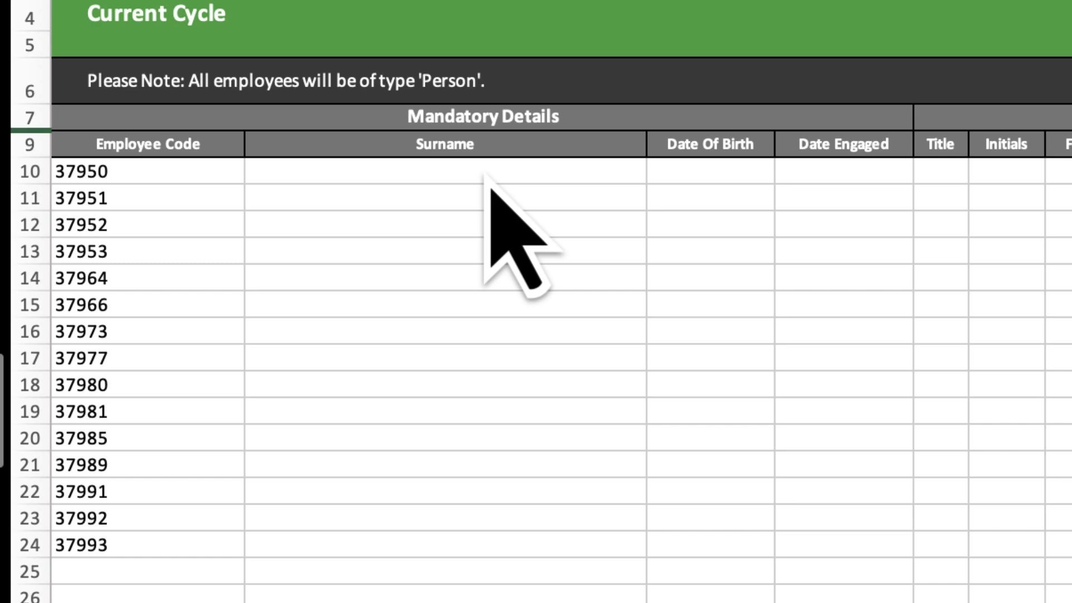
left_click(486, 177)
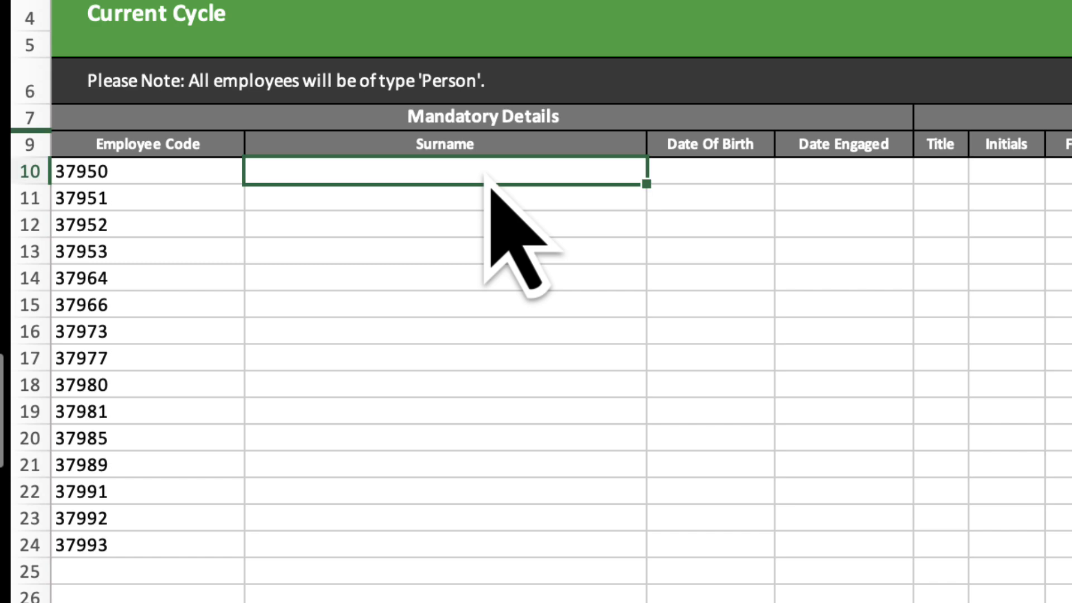
key("ctrl+v")
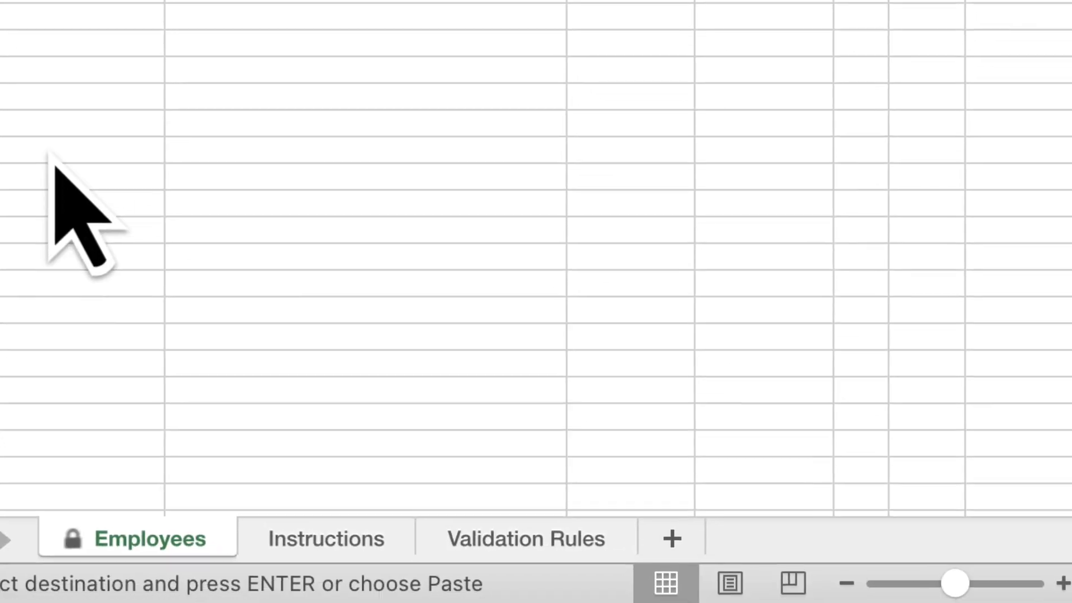
Check the date format in the Validation Rules sheet, and copy the Date of birth, Date engaged and Date terminated columns to A1 of Sheet2.
left_click(524, 538)
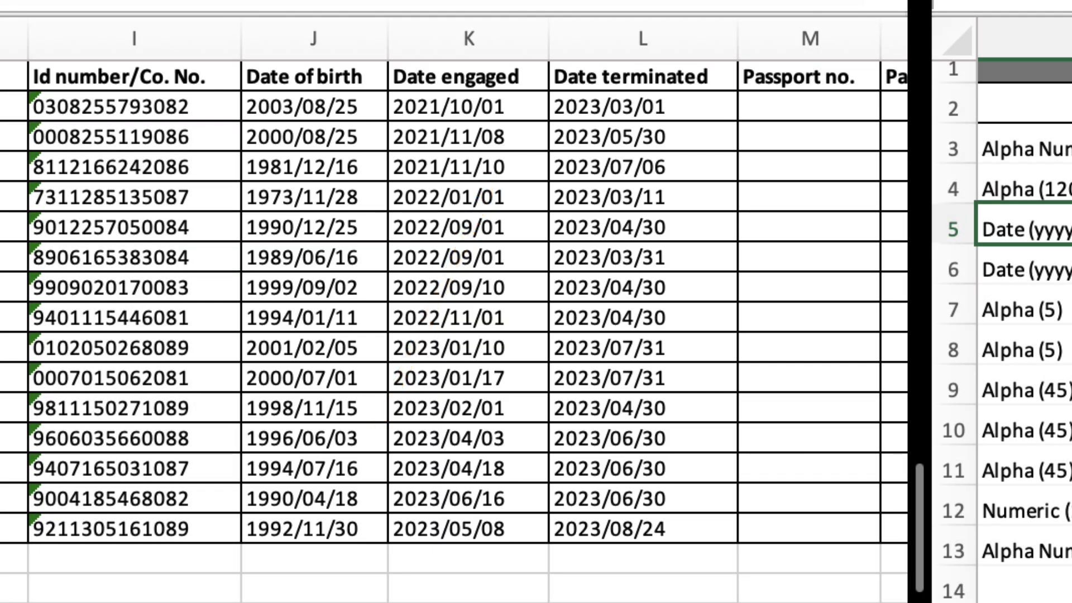
left_click(458, 466)
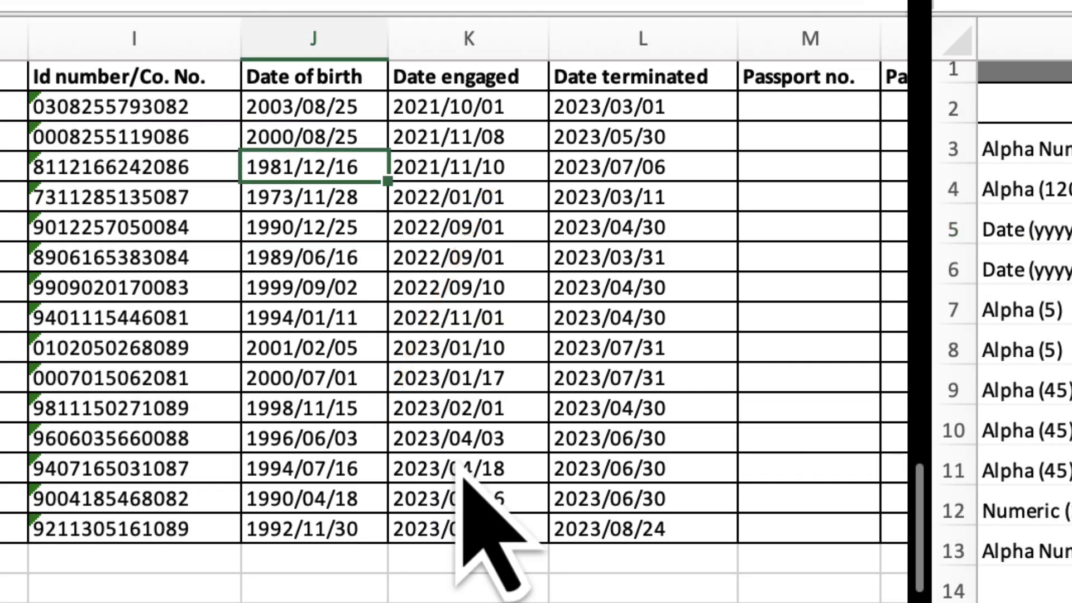
key("shift+Right")
key("shift+Right")
key("shift+Down")
key("shift+Down")
key("shift+Down")
key("shift+Down")
key("shift+Down")
key("shift+Down")
key("shift+Down")
key("shift+Down")
key("shift+Down")
key("shift+Down")
key("shift+Down")
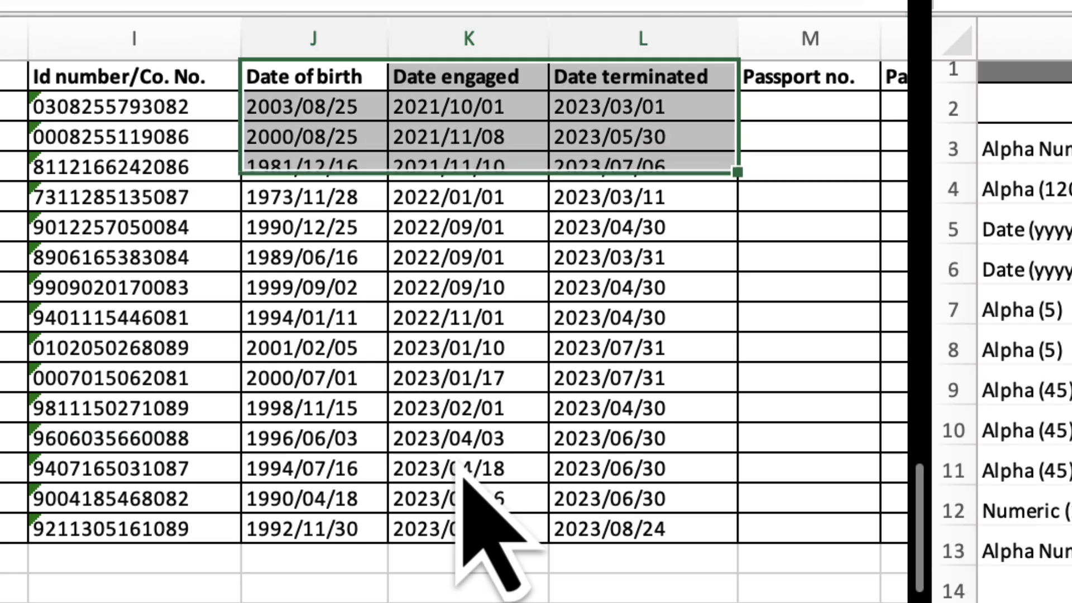
key("shift+Down")
key("shift+Down")
key("shift+Down")
key("shift+Down")
key("super+c")
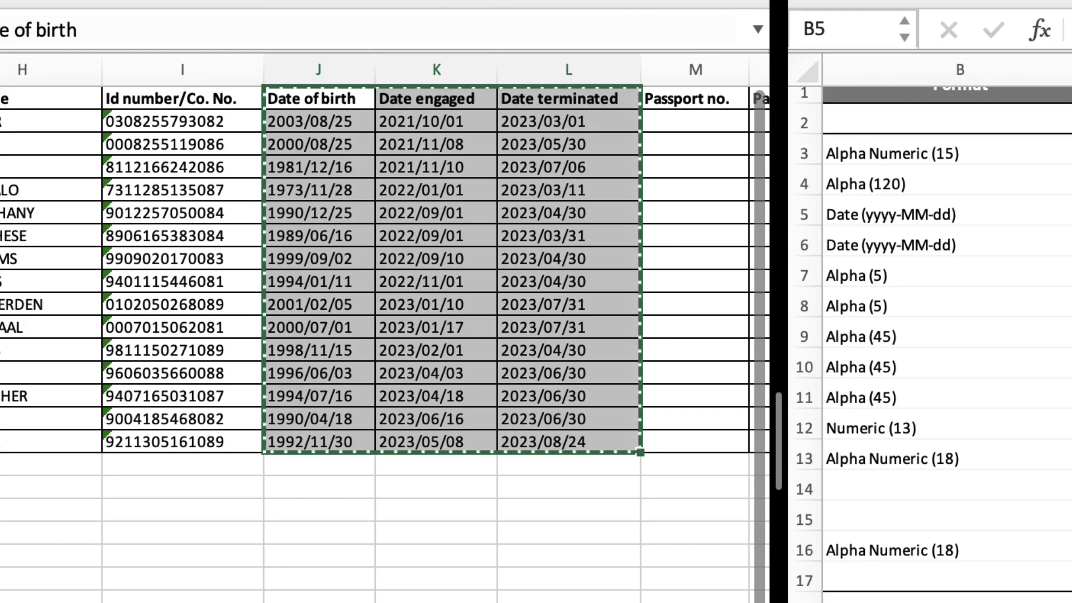
left_click(156, 581)
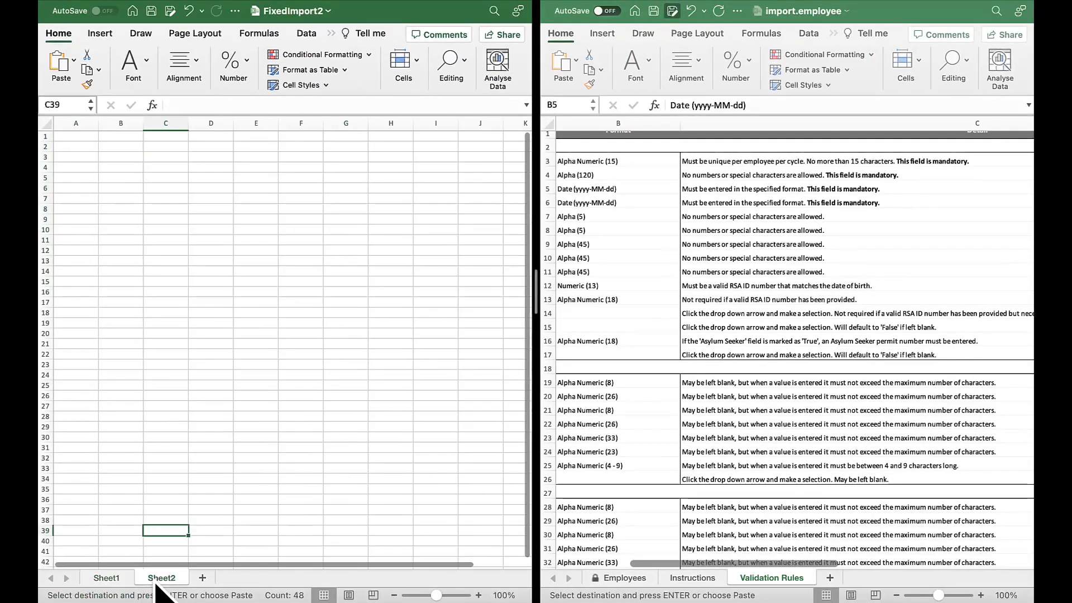
left_click(91, 137)
key("super+v")
Insert a blank column before the Date engaged column on Sheet2.
left_click(121, 122)
right_click(125, 196)
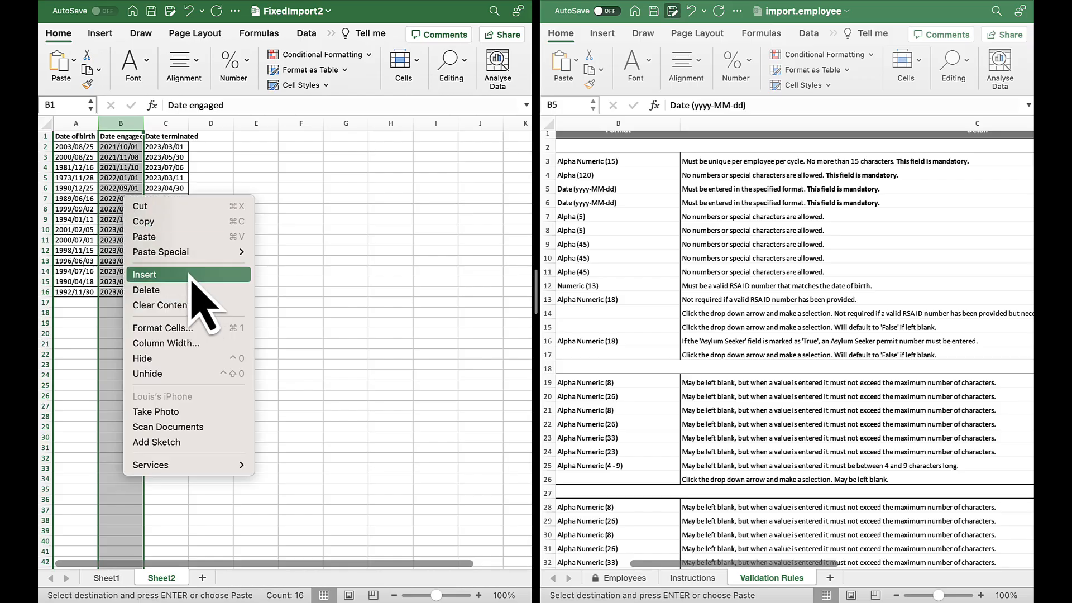
left_click(144, 275)
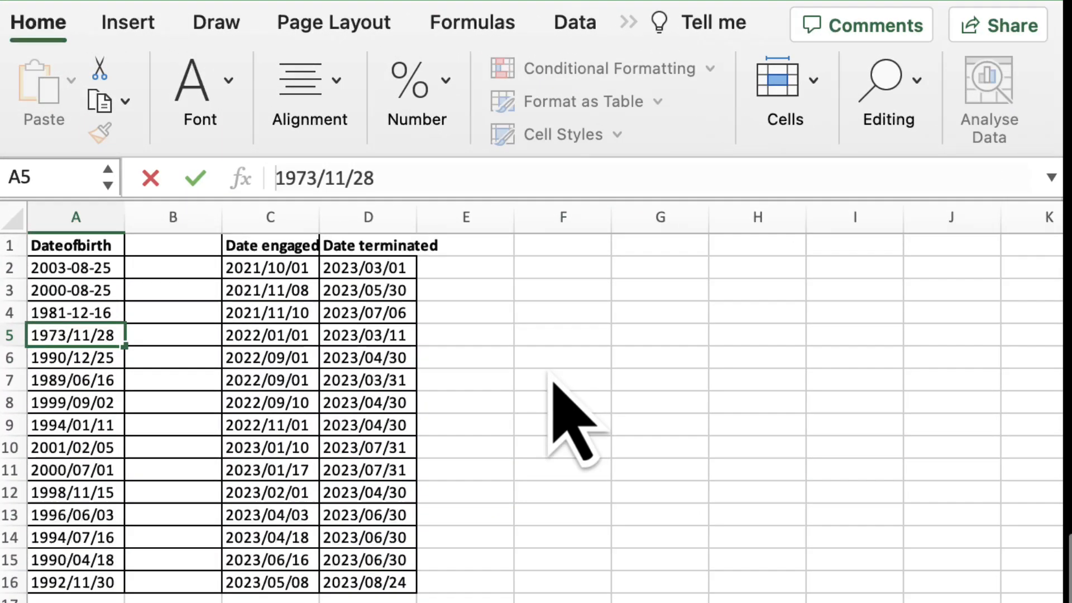
Convert the remaining dates of birth in A5:A16 on Sheet2 to the yyyy-MM-dd format.
type("1973-11-28")
key("Return")
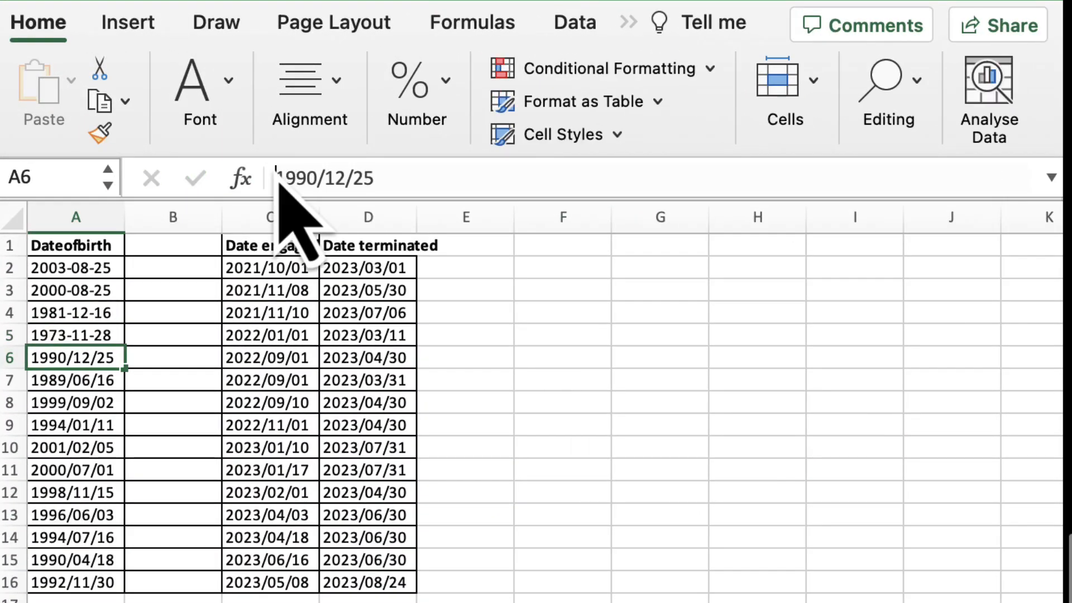
key("Return")
key("Return")
key("Return")
left_click(277, 174)
key("Return")
key("Up")
key("Up")
key("Up")
left_click(277, 174)
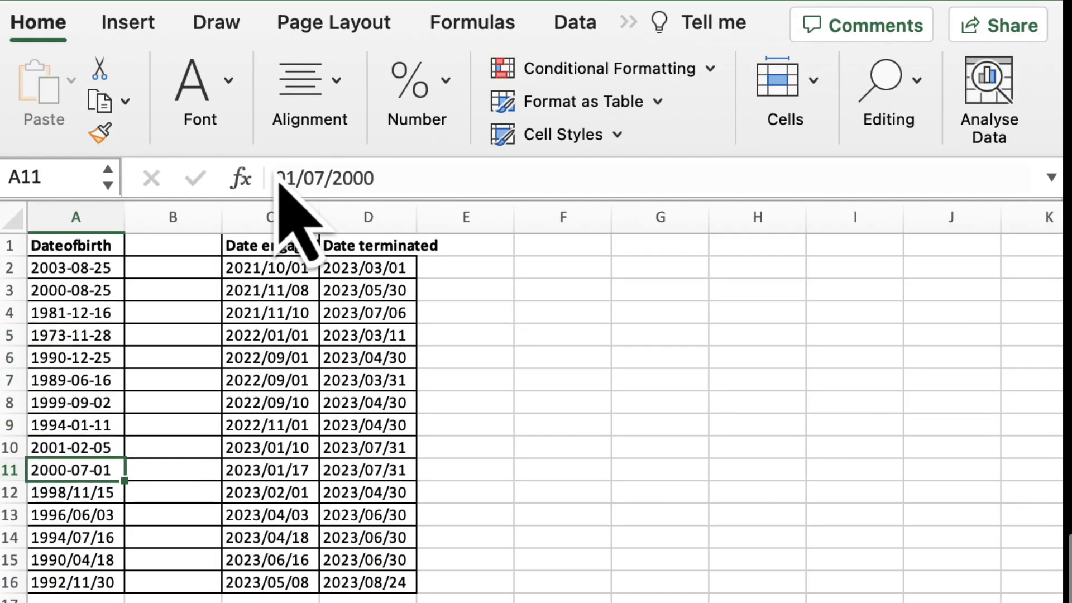
key("Return")
left_click(275, 173)
key("Return")
left_click(274, 173)
key("Return")
left_click(275, 173)
key("Return")
left_click(275, 173)
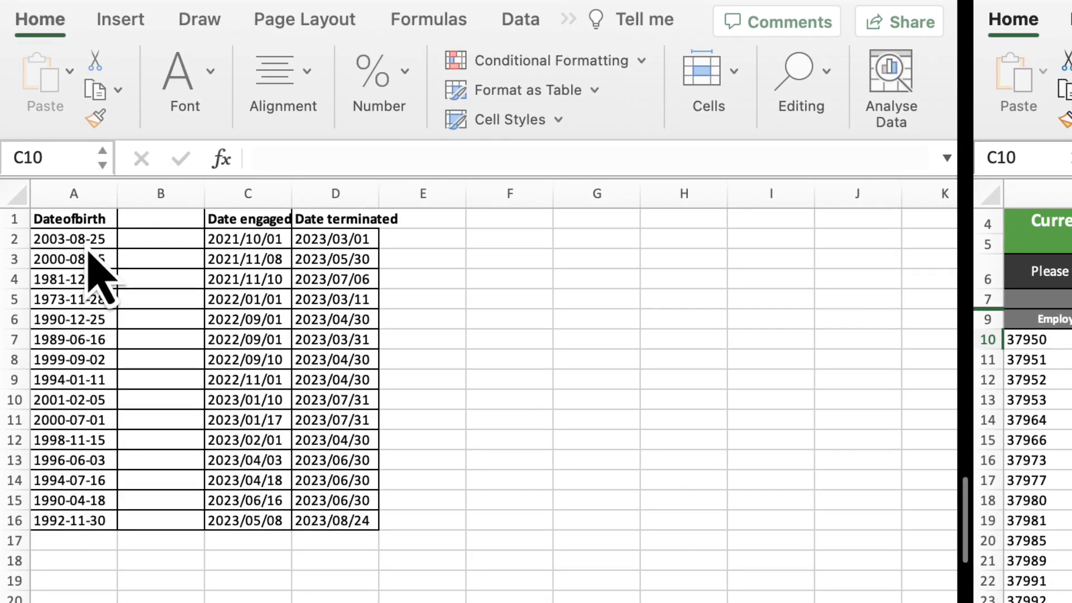
Copy the reformatted dates of birth from A2:A16 into the template's Date Of Birth column, starting at row 10.
left_click_drag(86, 246, 84, 550)
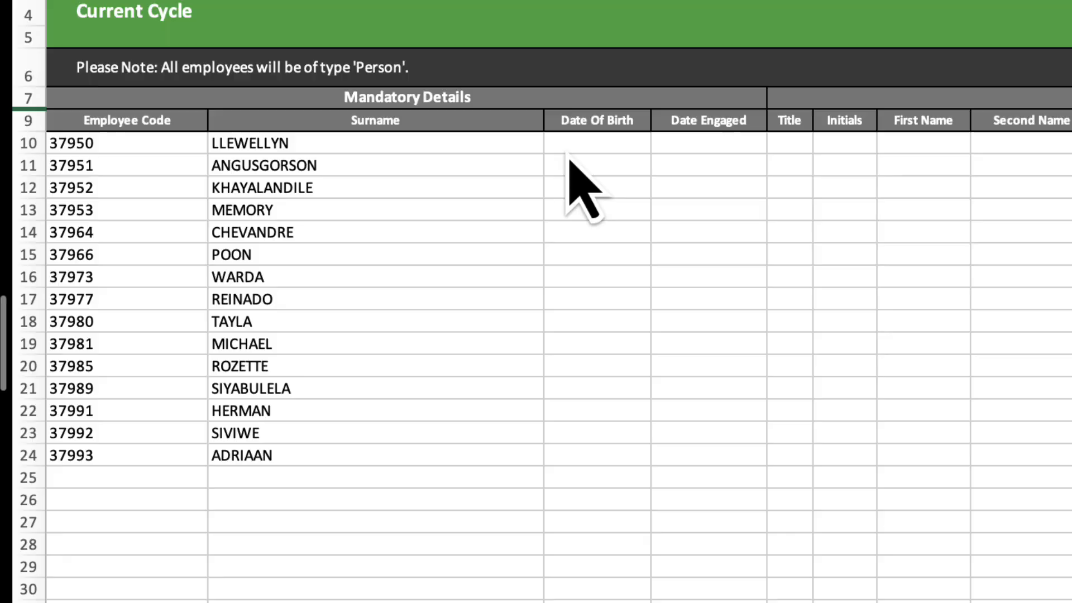
left_click(570, 147)
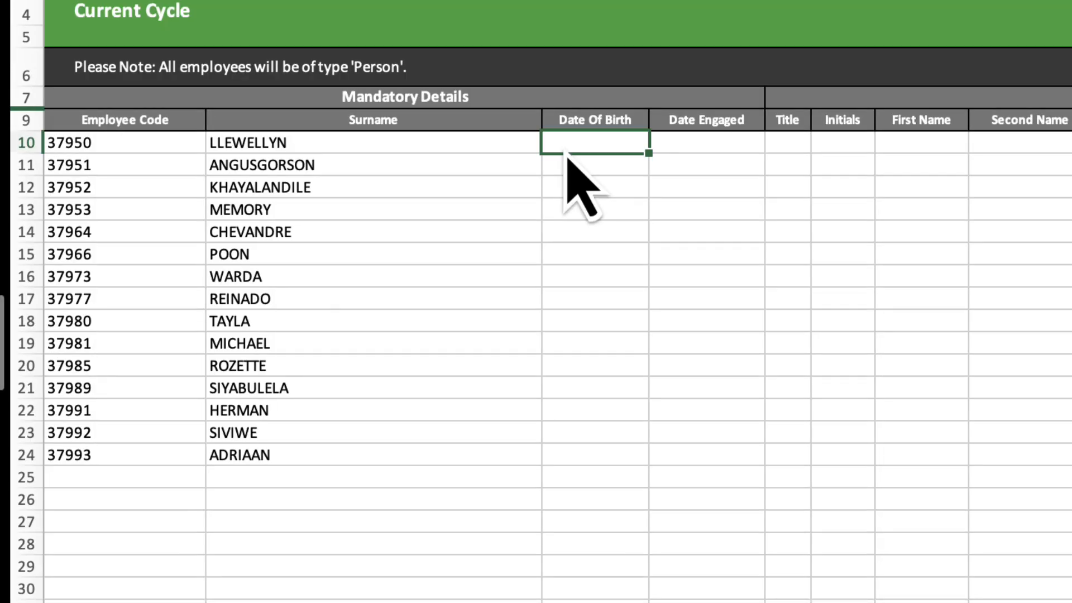
key("super+v")
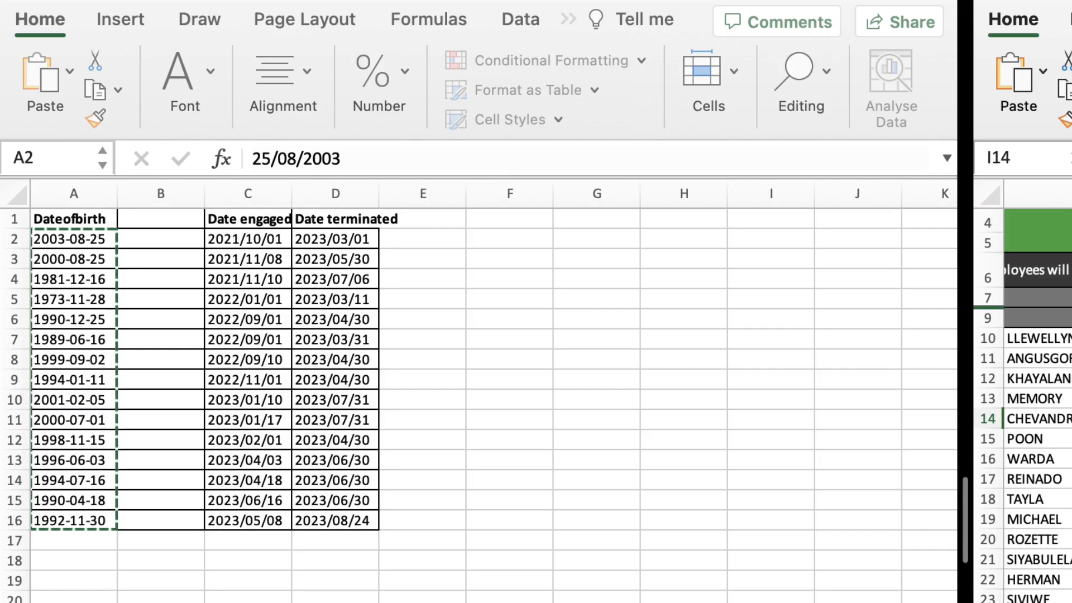
Insert a blank column before the Date terminated column on Sheet2.
left_click(335, 193)
right_click(304, 399)
left_click(306, 511)
left_click(106, 104)
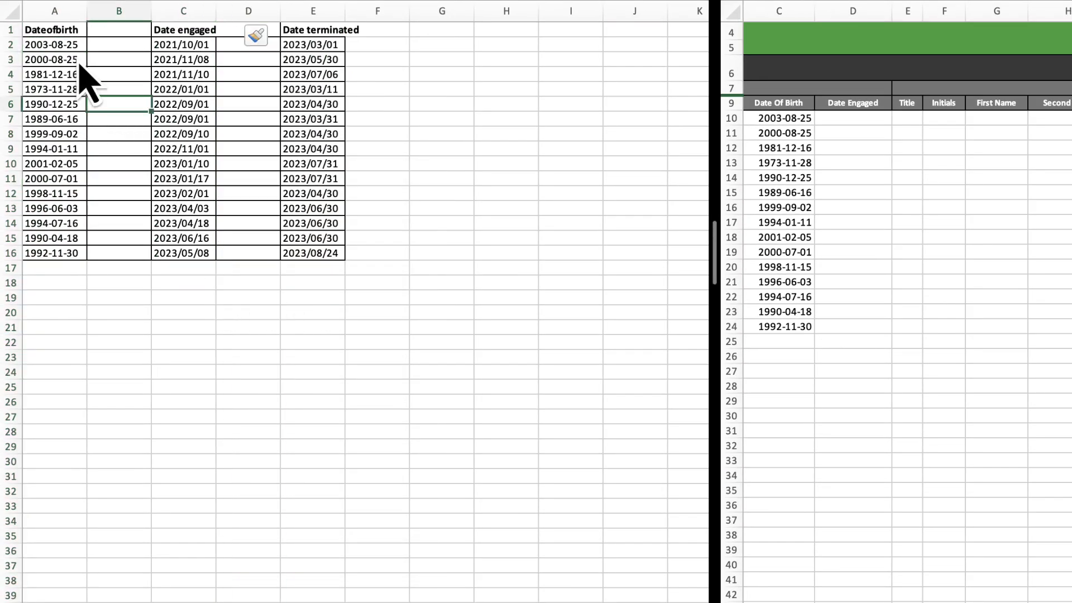
Apply the yyyy-MM-dd formatting of the dates of birth to the Date engaged values in C2:C16 on Sheet2.
right_click(73, 53)
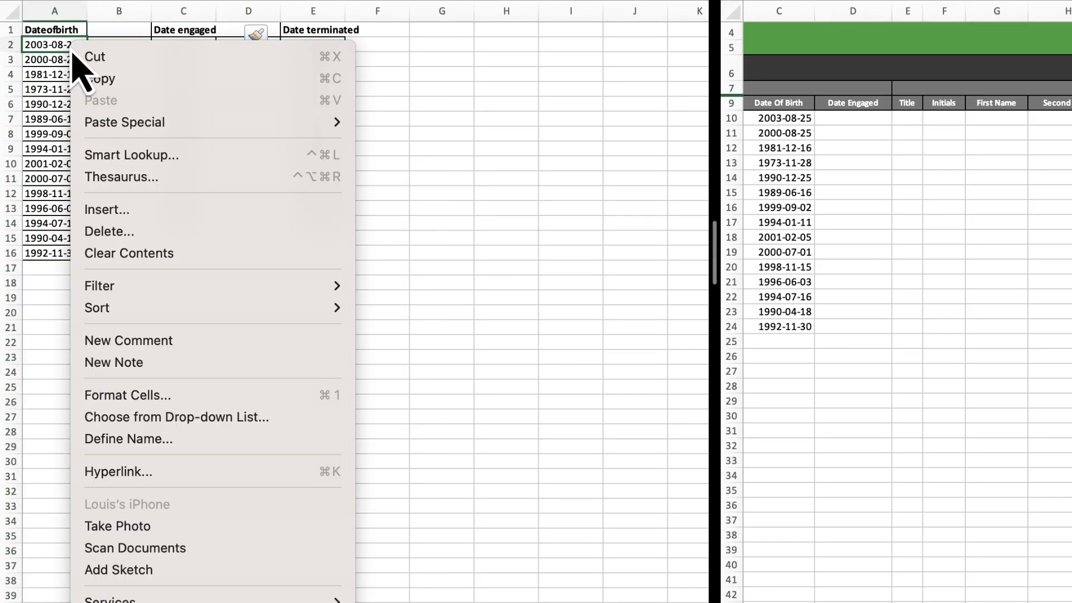
left_click(167, 79)
left_click(206, 47)
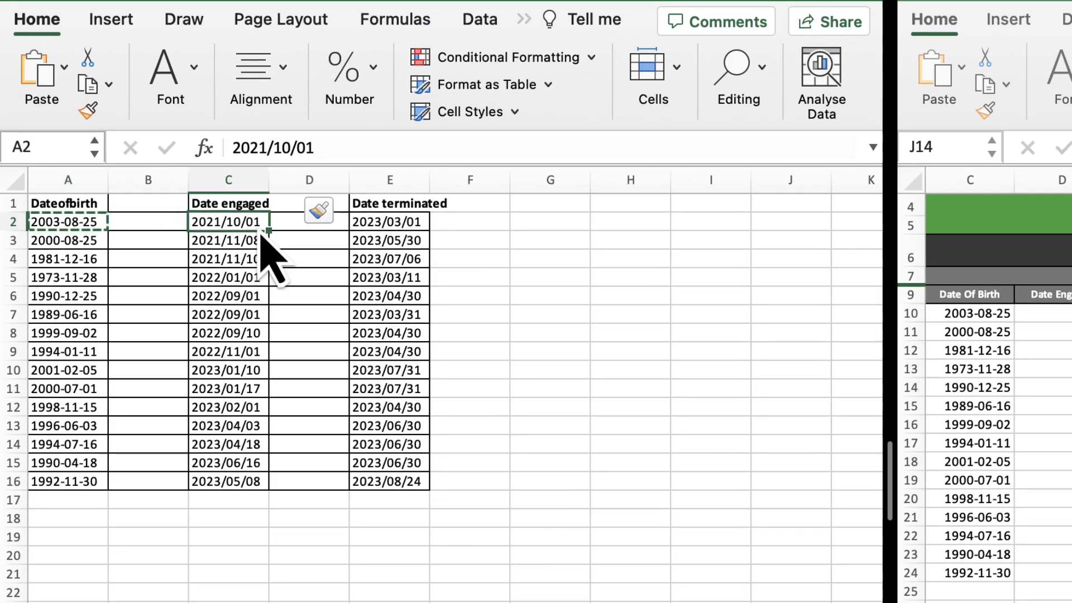
left_click(66, 74)
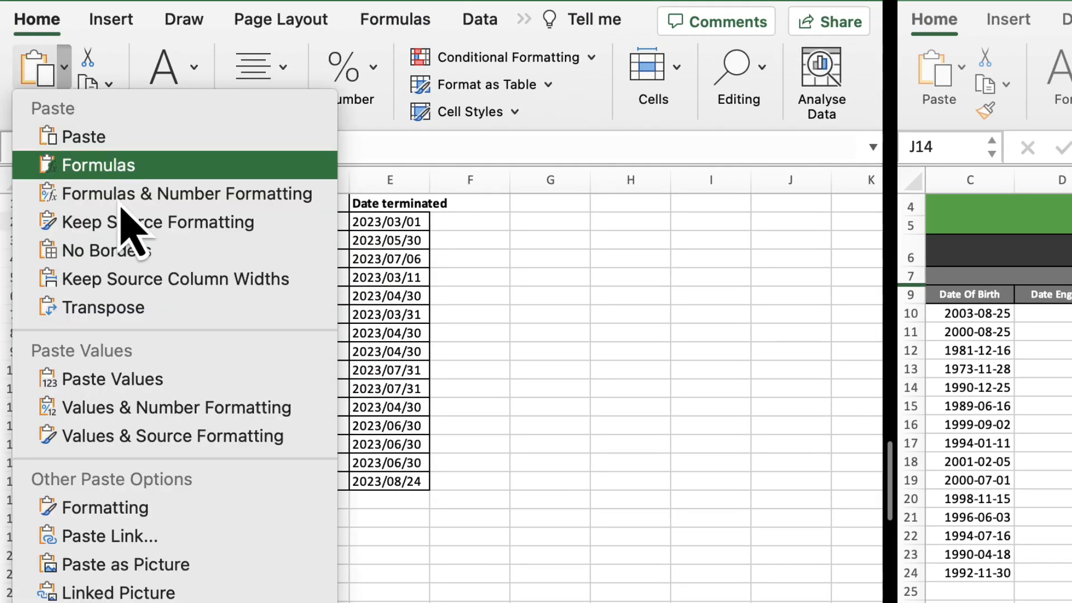
left_click(195, 515)
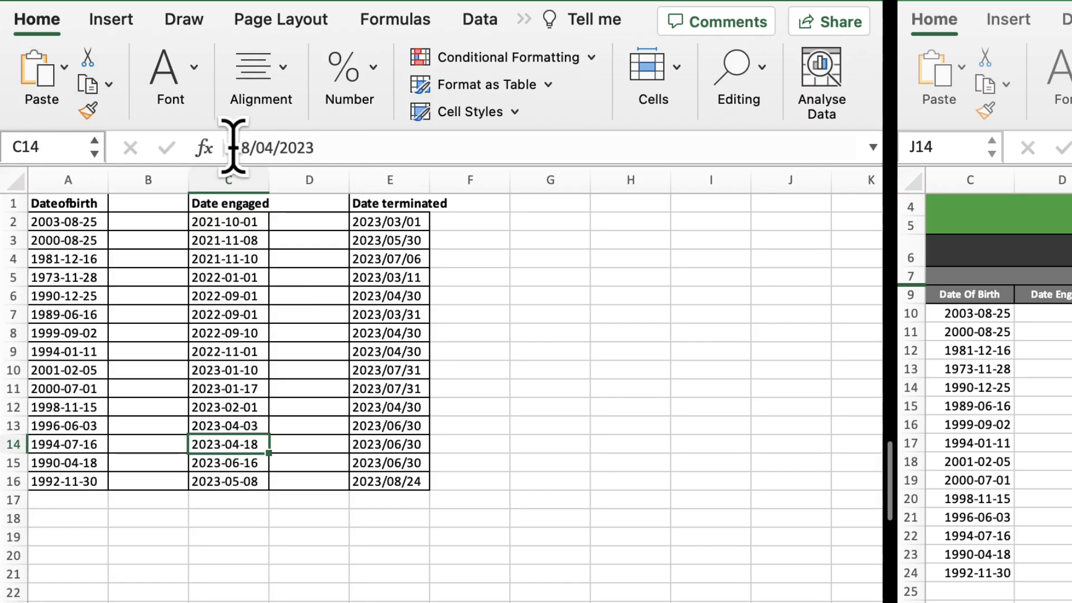
Copy the reformatted engagement dates from C2:C16 on Sheet2 into the template's Date Engaged column, starting at row 10.
left_click_drag(226, 221, 208, 470)
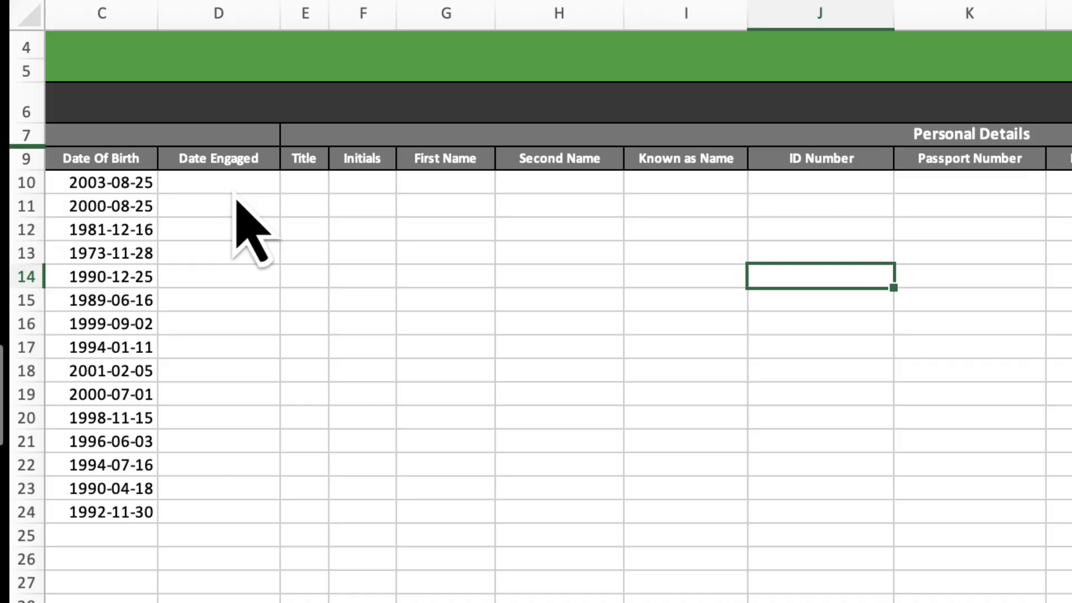
left_click(235, 192)
key("ctrl+v")
key("Right")
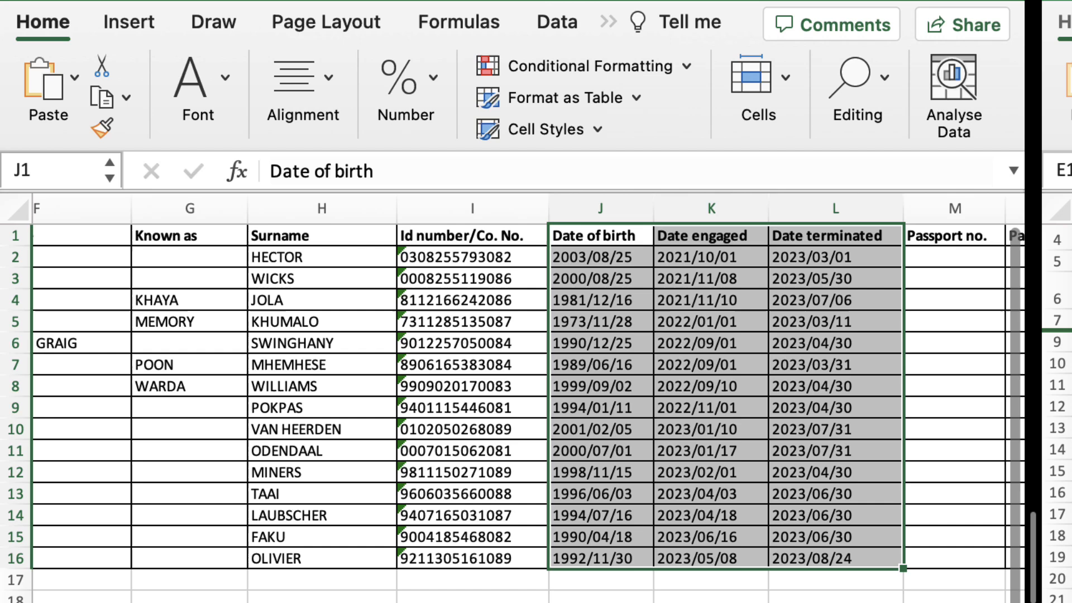
Fill the Date of birth and Date engaged columns, J1:K16, in yellow on the source sheet to mark them as transferred.
left_click(579, 322)
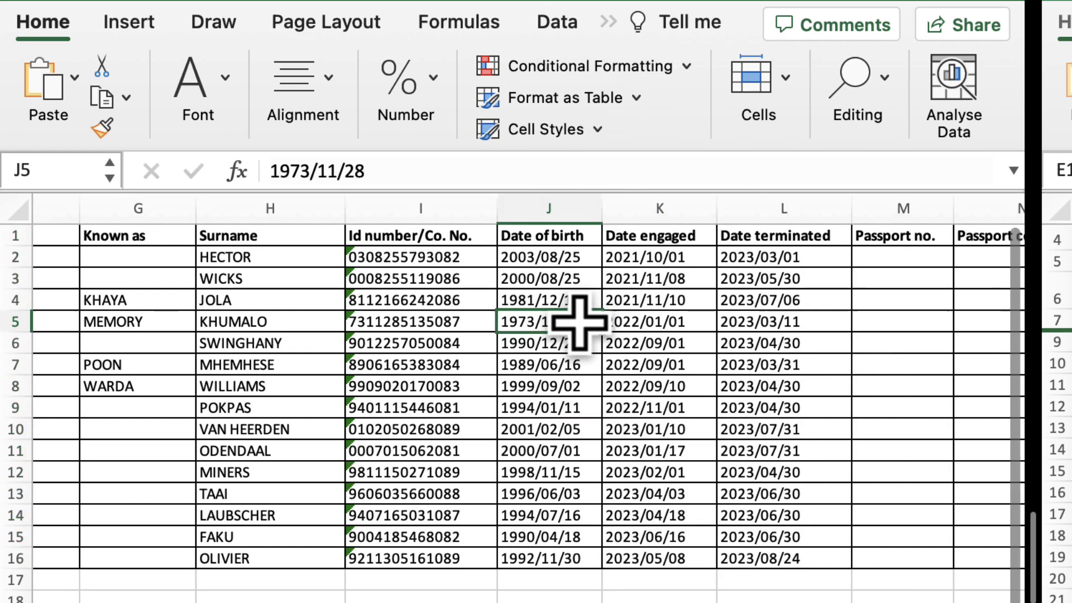
scroll(579, 322, "right", 5)
left_click_drag(218, 235, 220, 558)
left_click(198, 115)
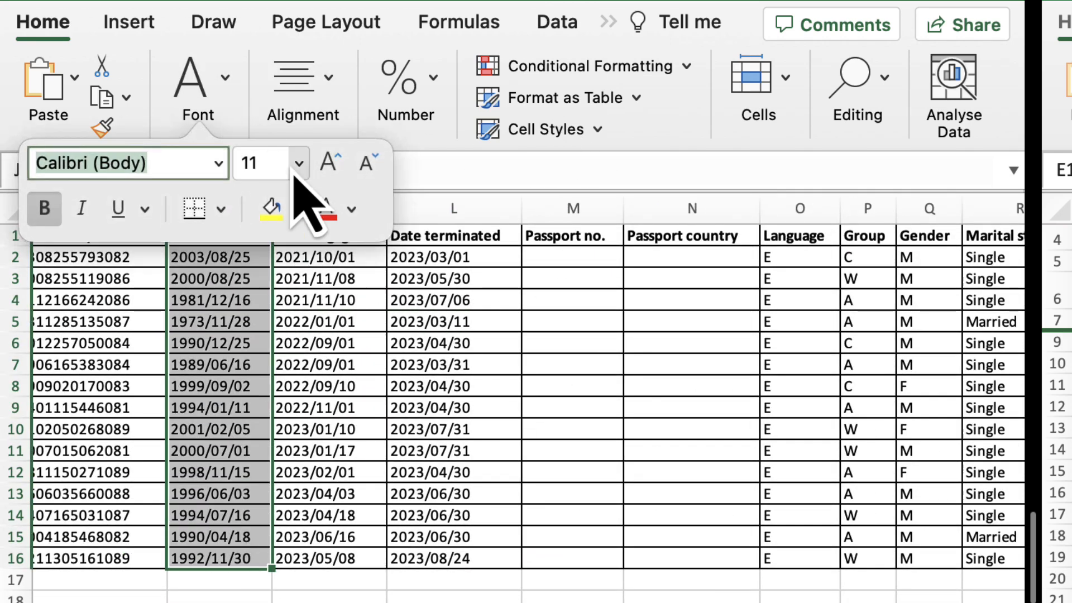
left_click(271, 209)
left_click(329, 602)
left_click_drag(353, 246, 329, 558)
left_click(198, 114)
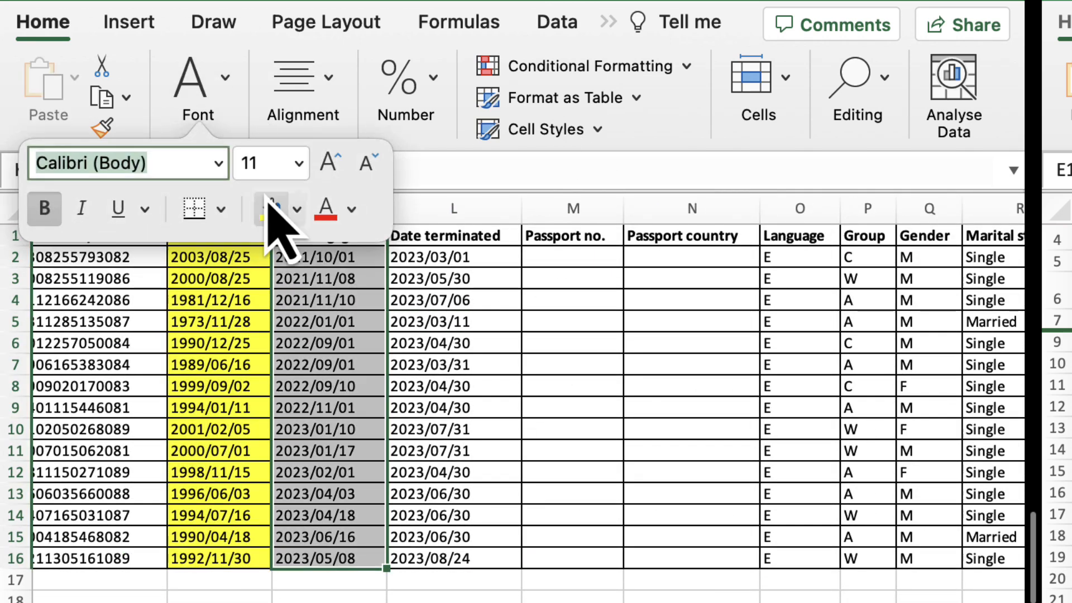
left_click(271, 209)
Copy the titles from C2:C16 of the source sheet into the template's Title column, starting at row 10.
scroll(551, 430, "left", 6)
left_click(245, 257)
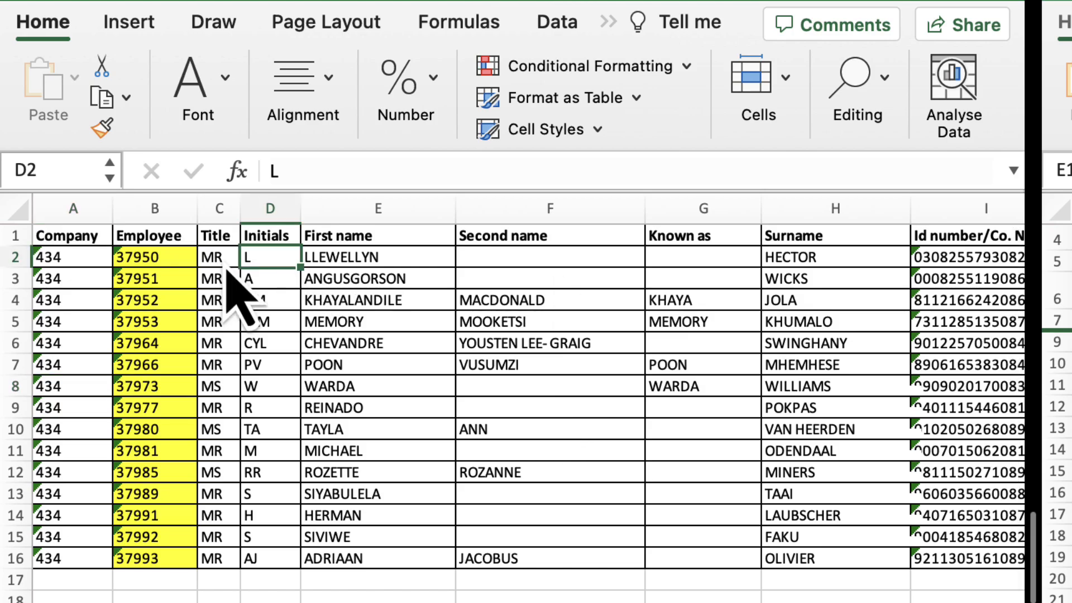
left_click_drag(219, 257, 224, 564)
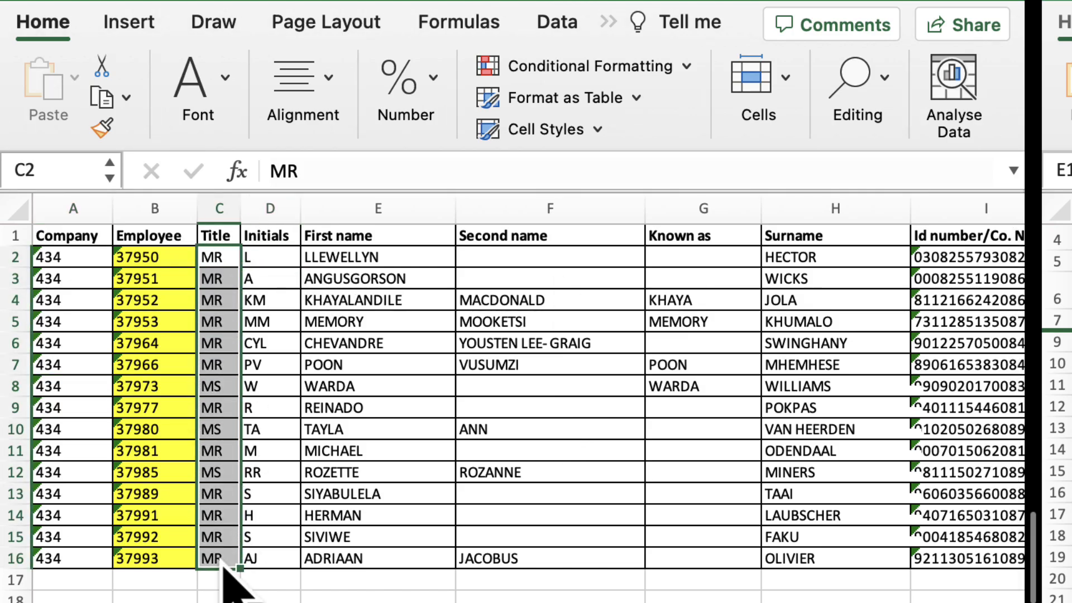
key("super+c")
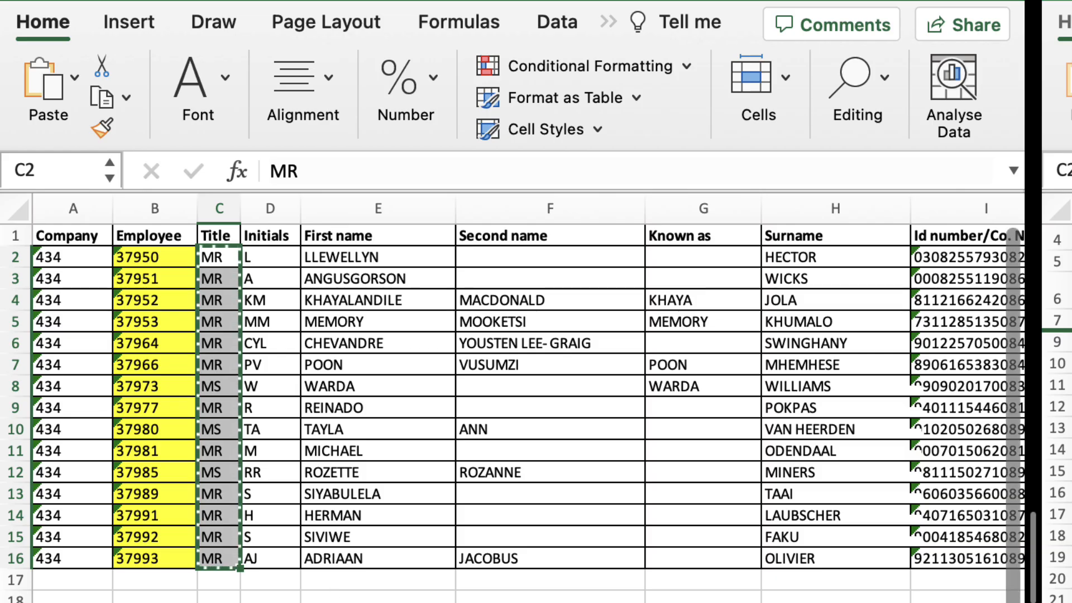
left_click(754, 254)
key("super+v")
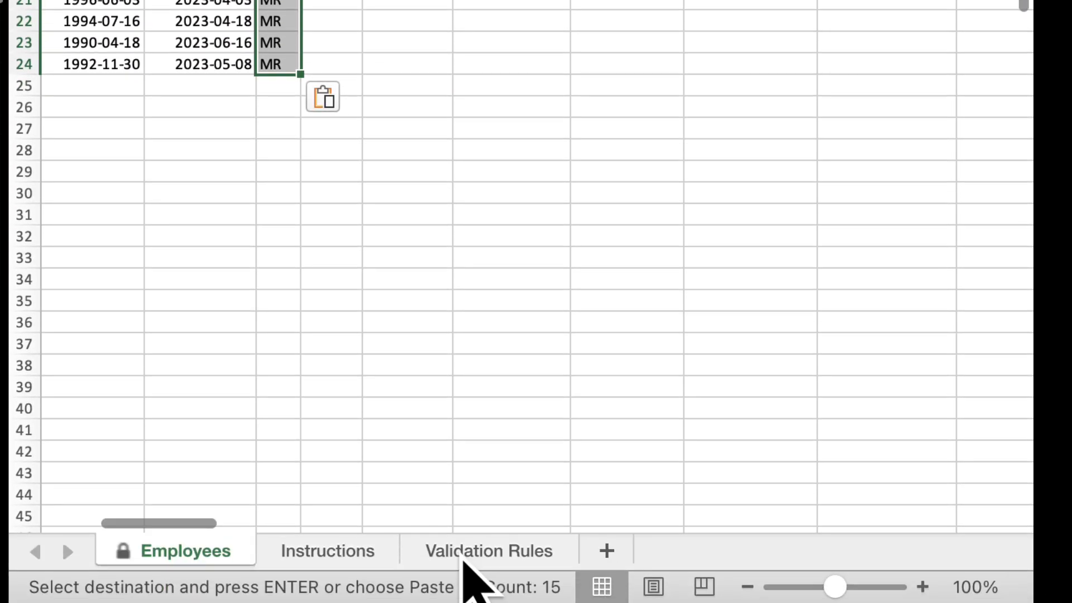
Check the template's Validation Rules for the title, initials and name fields, and return to the Employees sheet.
left_click(472, 554)
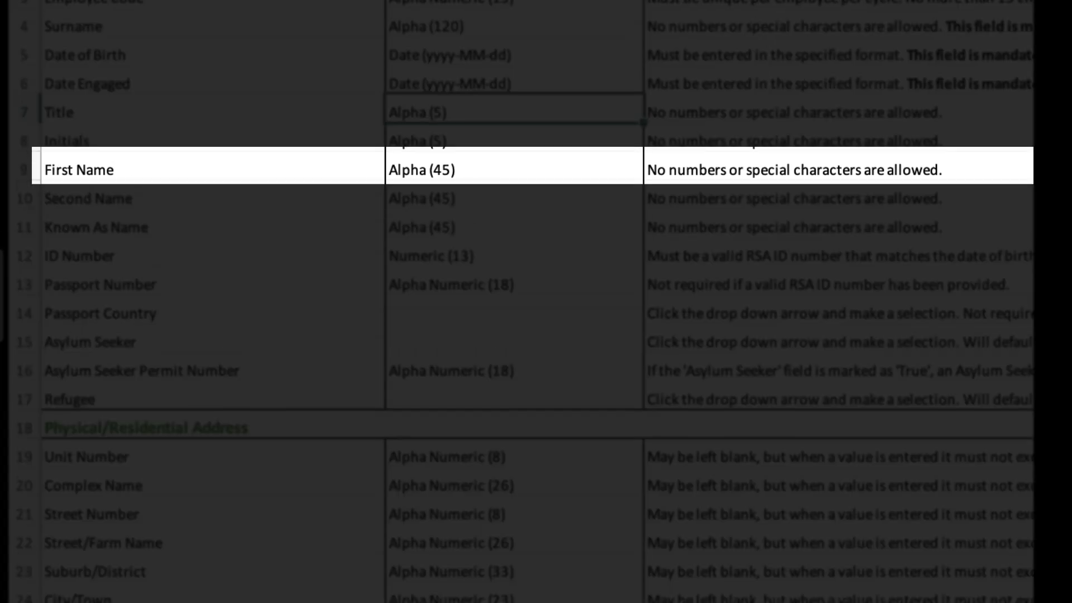
left_click(212, 166)
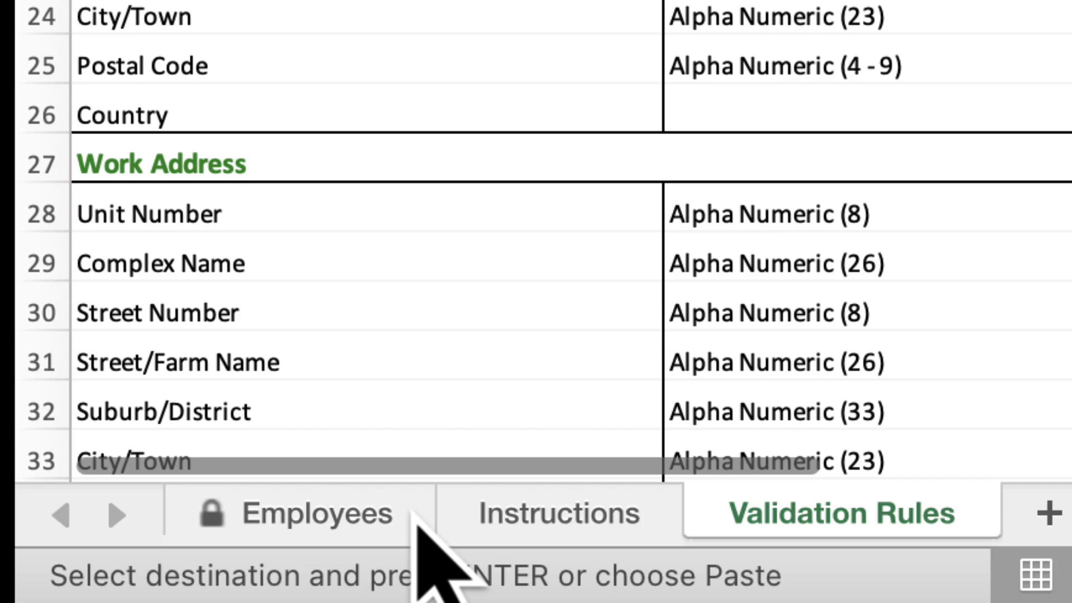
left_click(418, 524)
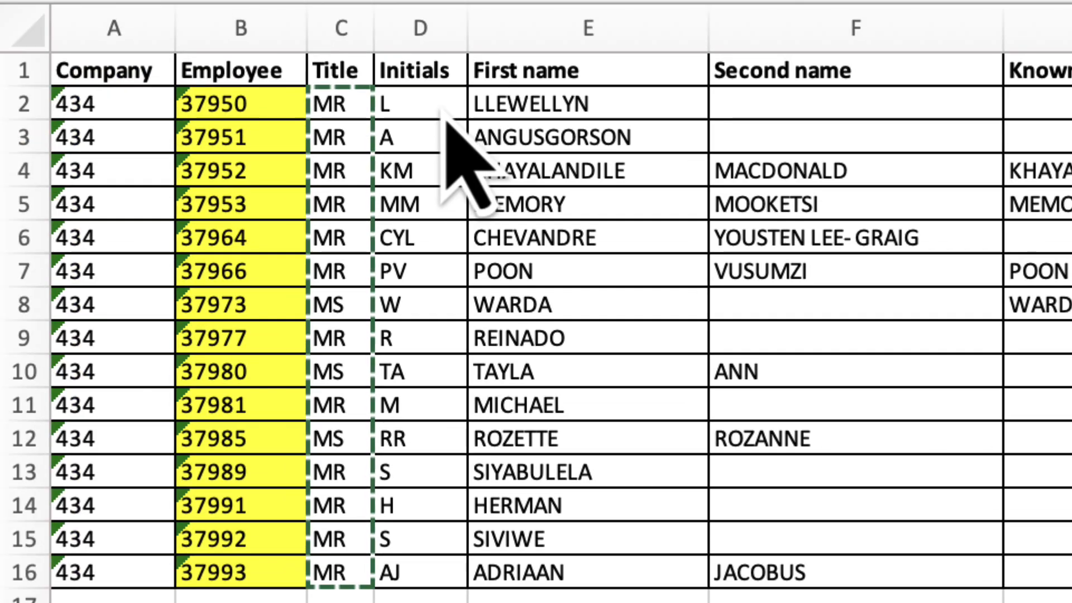
Copy the initials from D2:D16 of the source sheet into the template's Initials column, starting at row 10.
left_click(431, 119)
left_click_drag(424, 105, 436, 575)
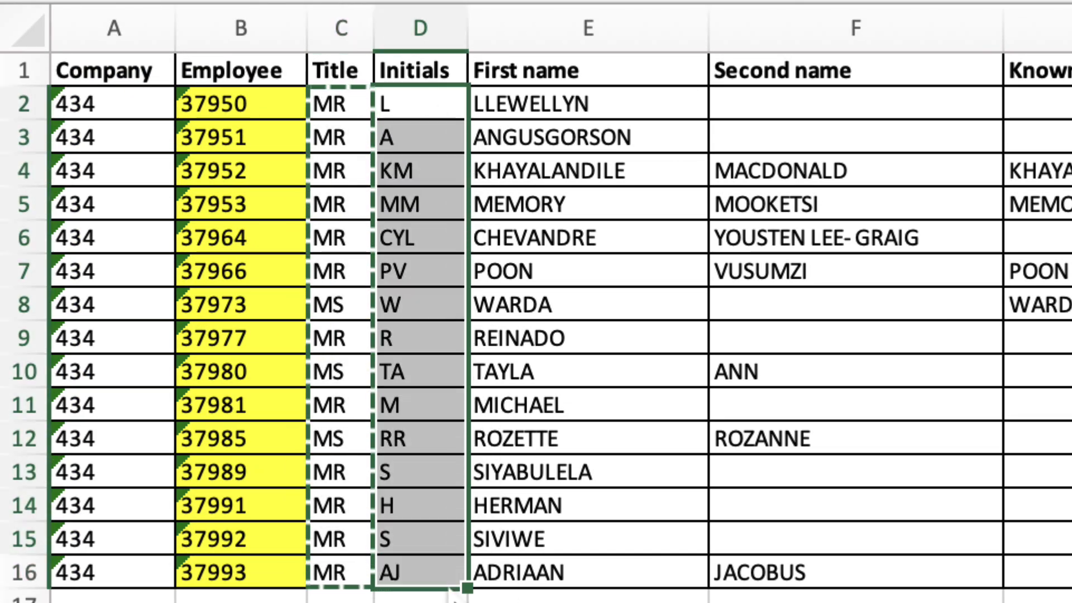
key("super+c")
left_click(760, 96)
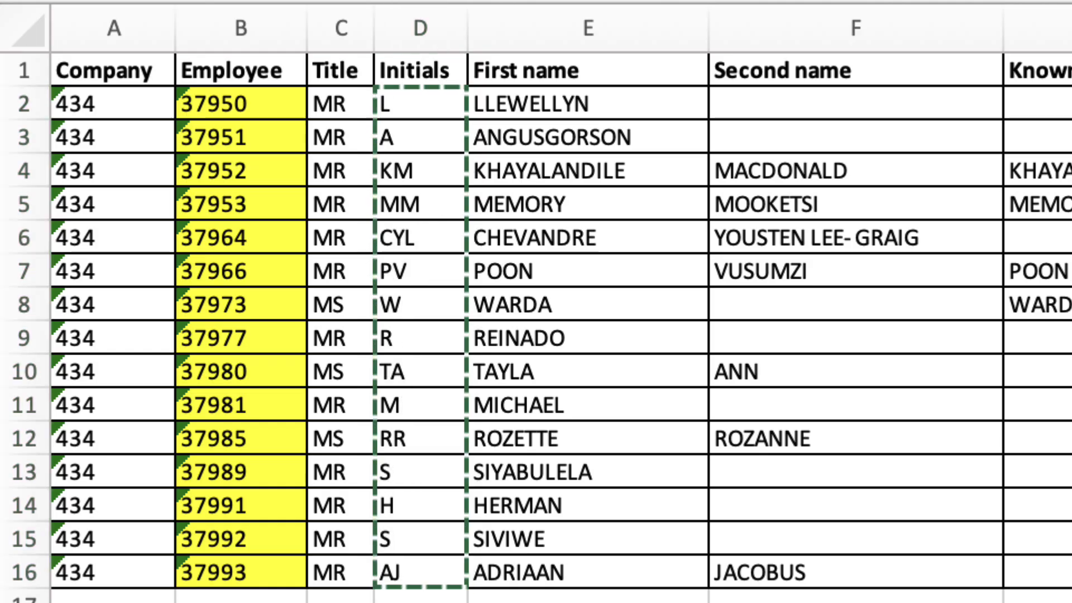
left_click(760, 96)
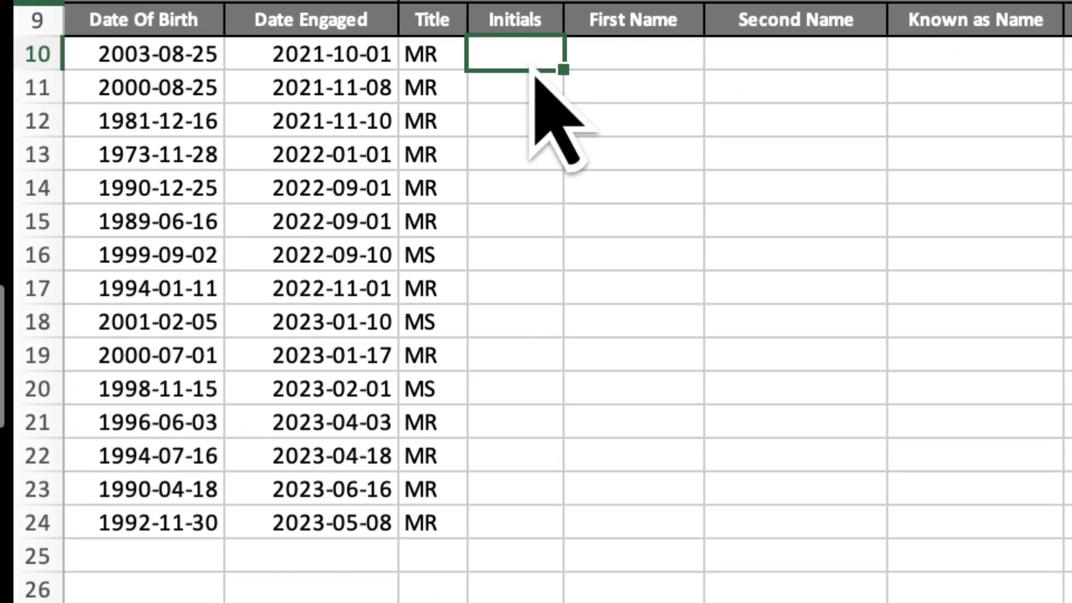
key("super+v")
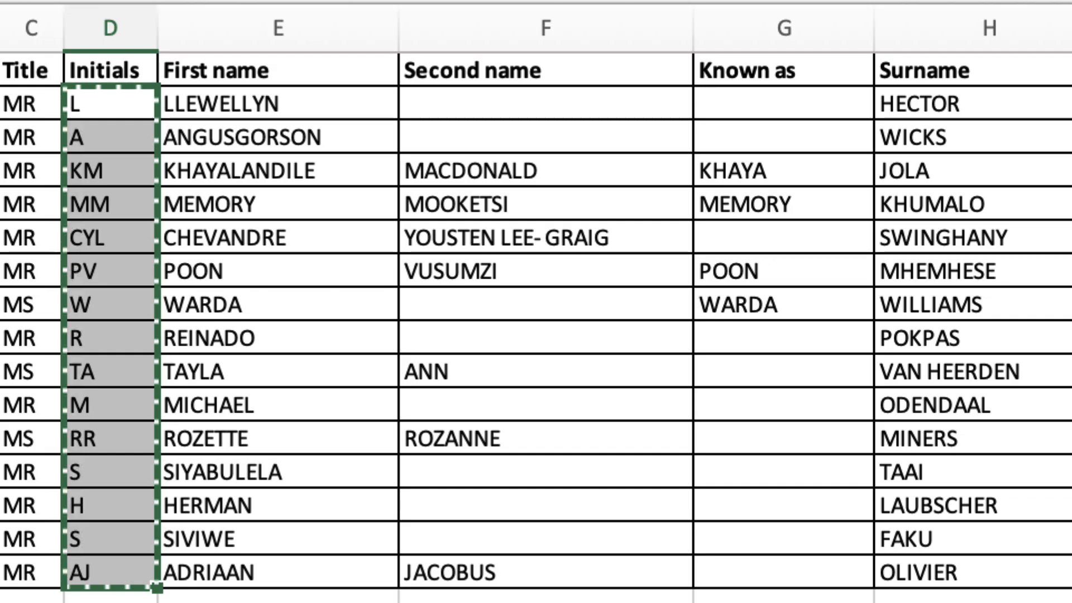
Copy the first names from E2:E16 of the source sheet into the template's First Name column, starting at row 10.
left_click_drag(330, 111, 356, 572)
key("super+c")
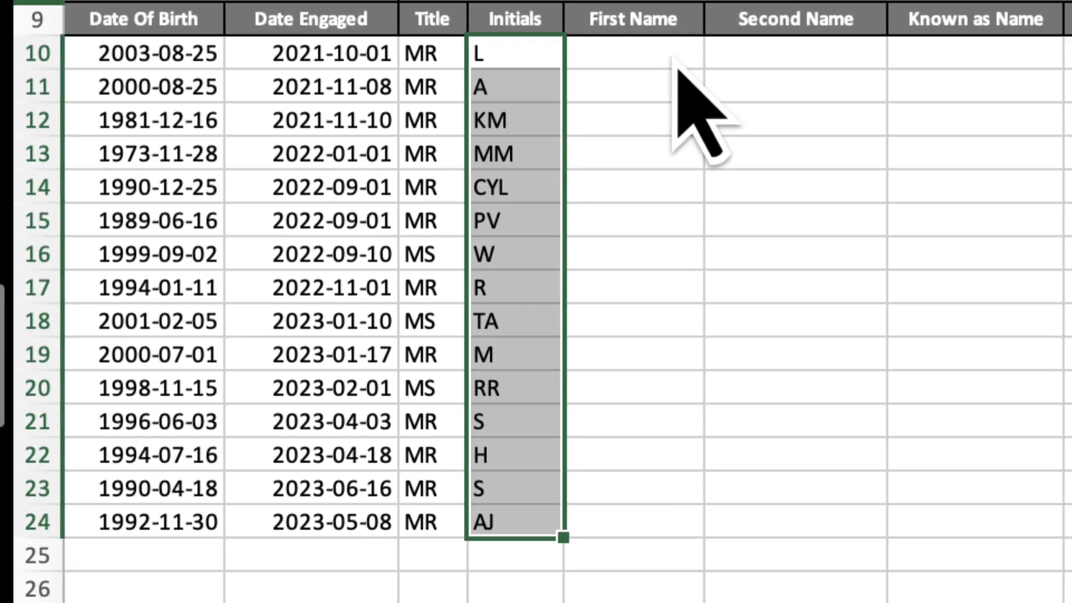
left_click(1058, 132)
key("super+v")
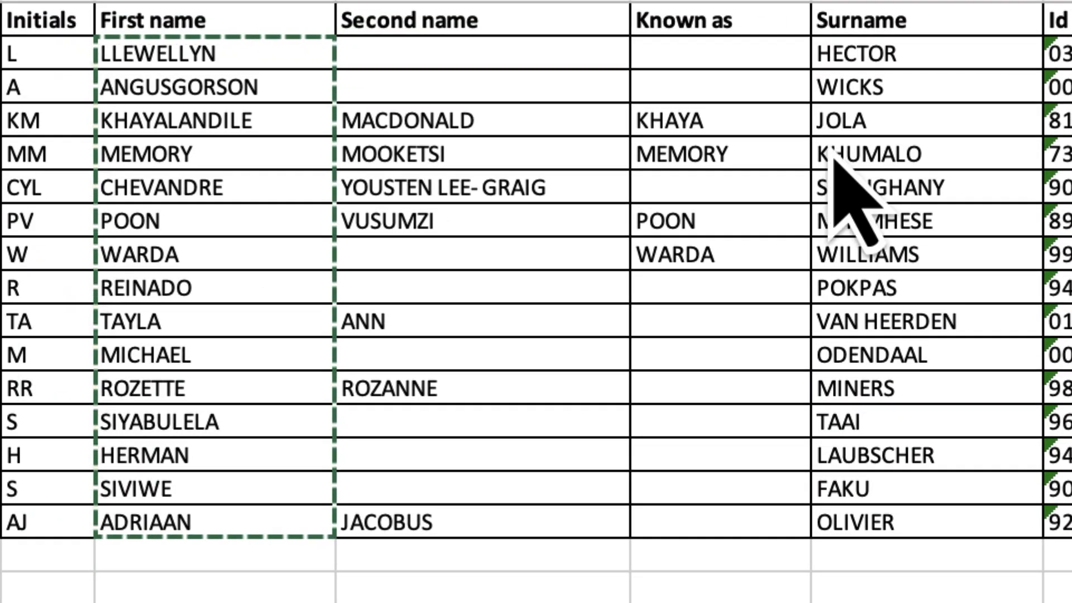
Copy the second names and known-as names from F2:G16 of the source sheet into the template's matching columns, starting at row 10.
left_click(544, 56)
left_click_drag(545, 55, 553, 545)
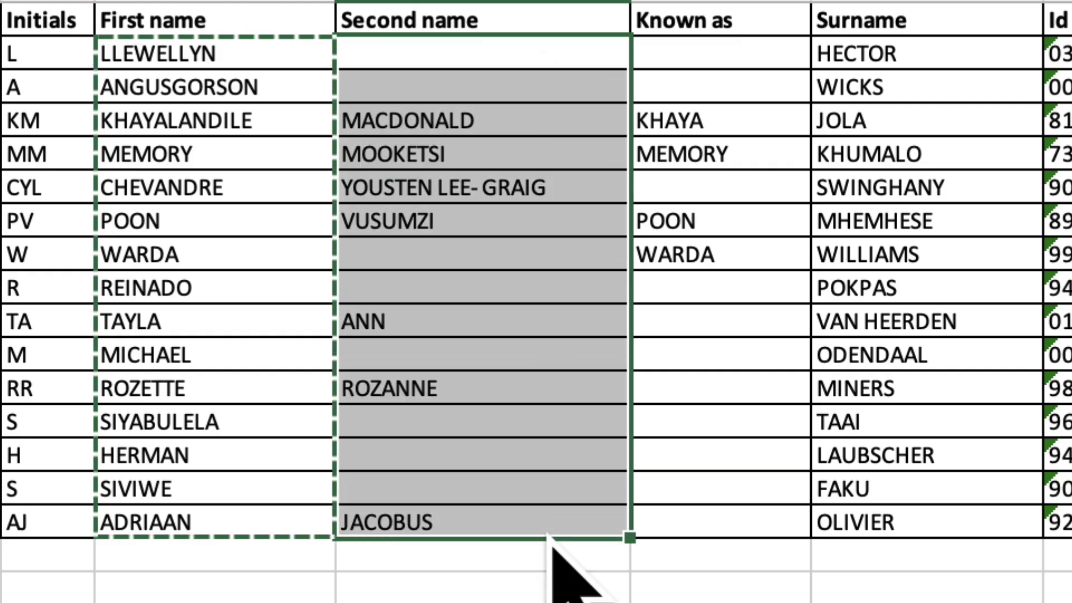
key("shift+Right")
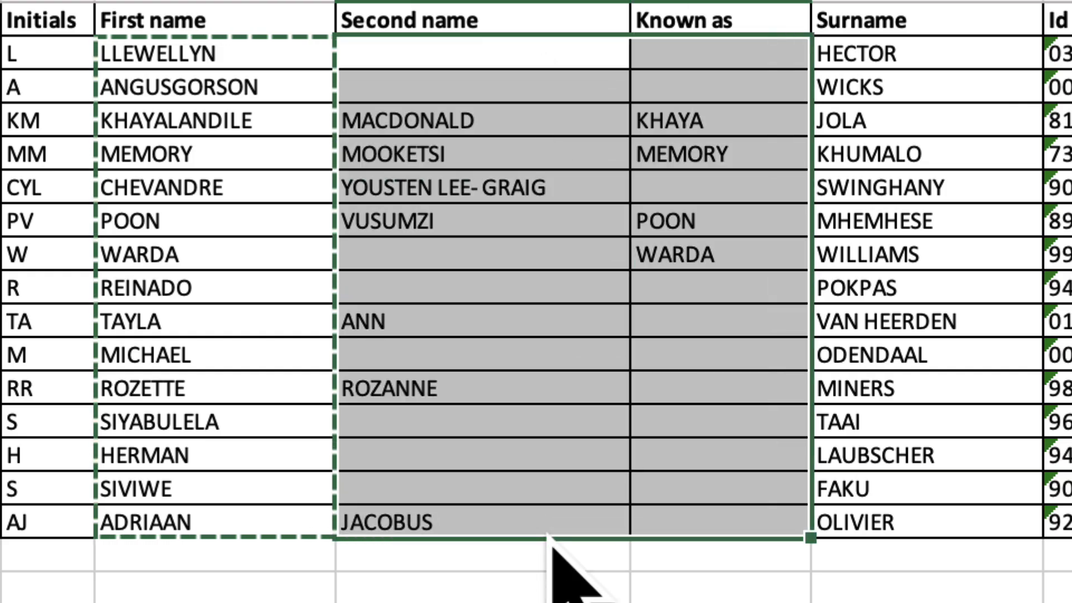
key("ctrl+c")
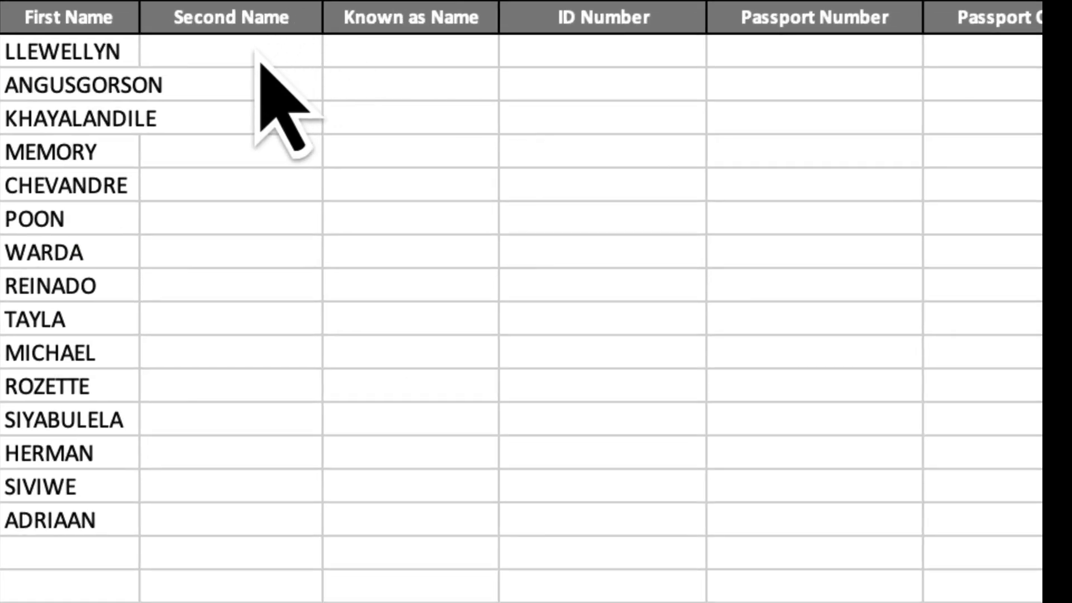
left_click(238, 57)
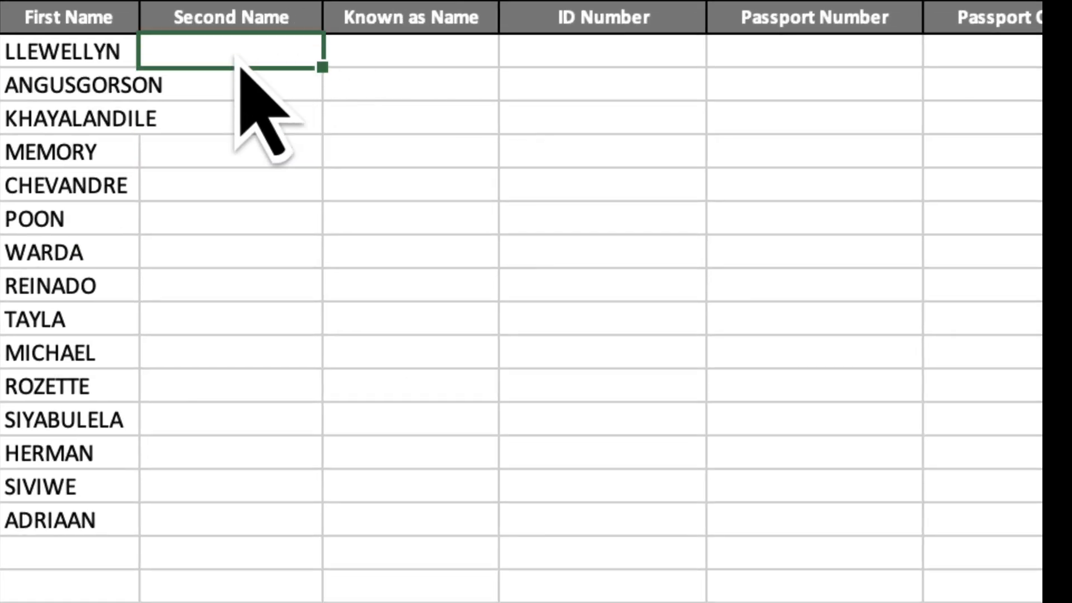
key("ctrl+v")
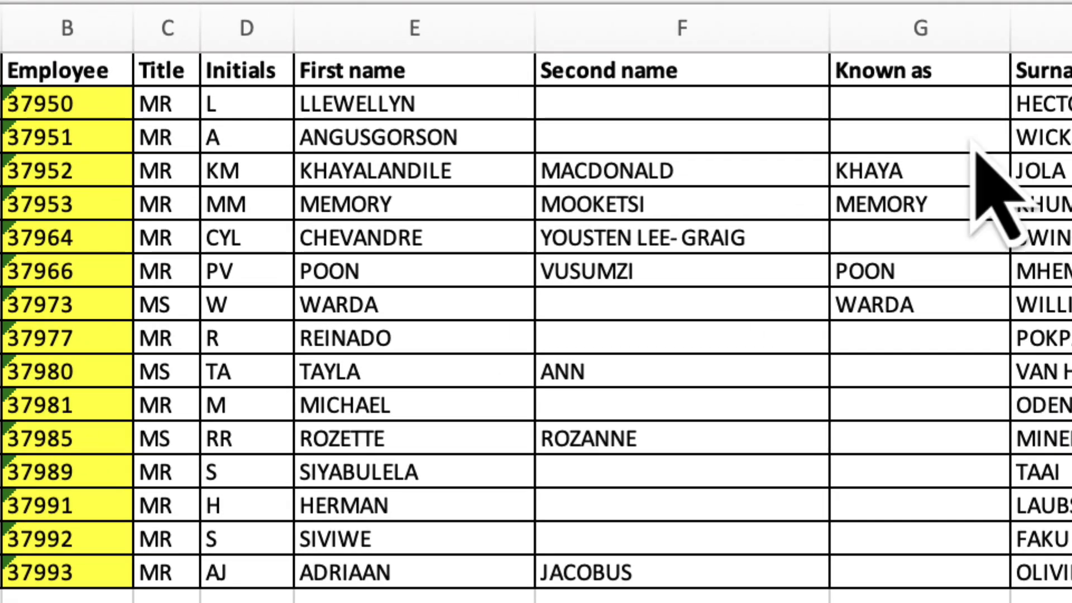
Fill the Title through Known as columns, C1:G16, in yellow on the source sheet to mark them as transferred.
left_click_drag(140, 79, 943, 528)
left_click_drag(804, 533, 826, 571)
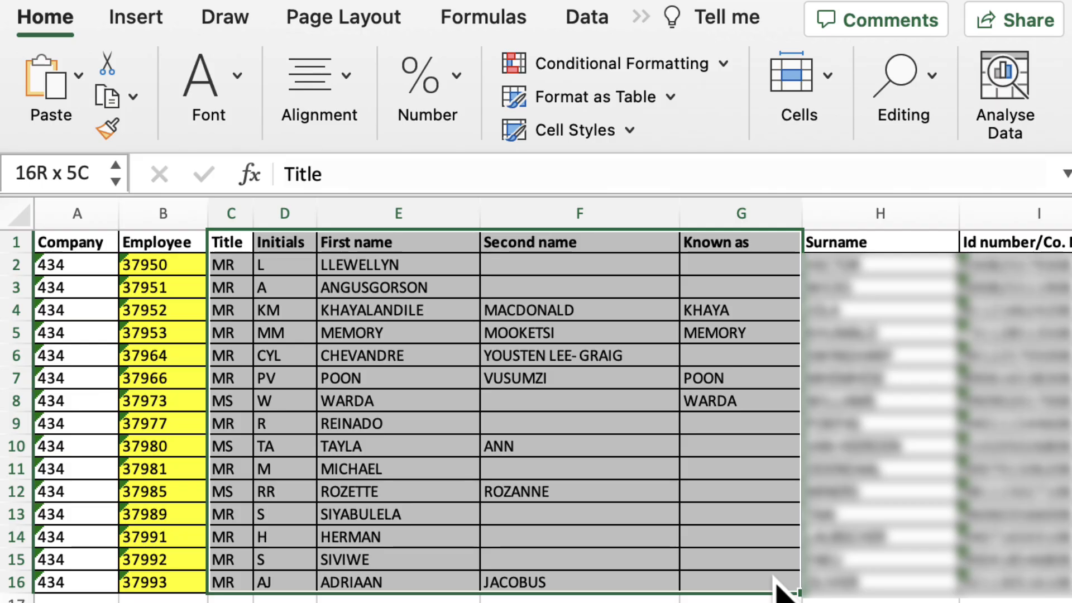
left_click(231, 106)
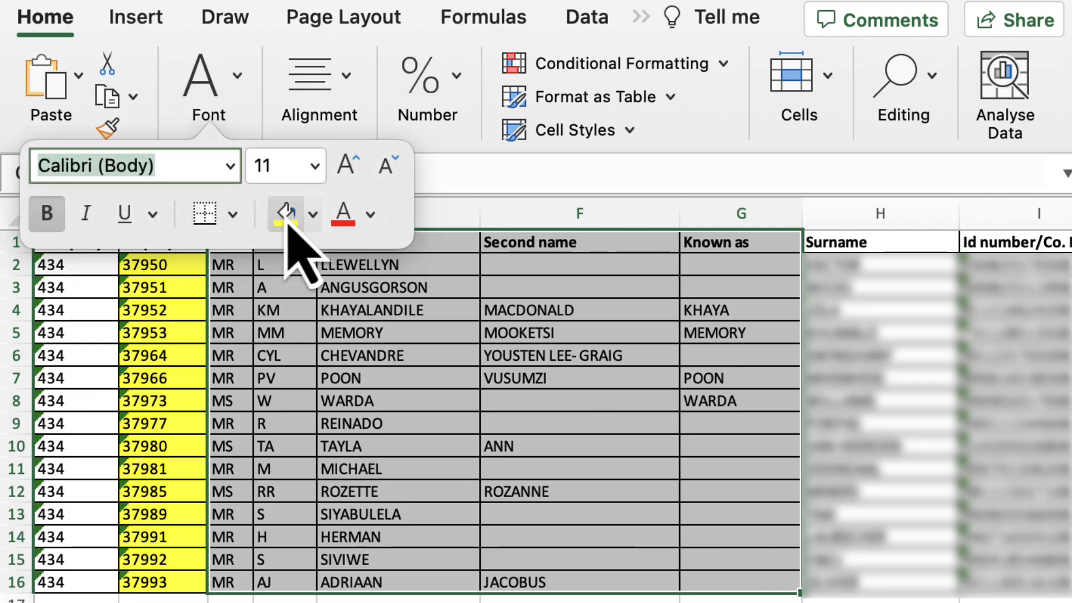
left_click(285, 218)
left_click(677, 445)
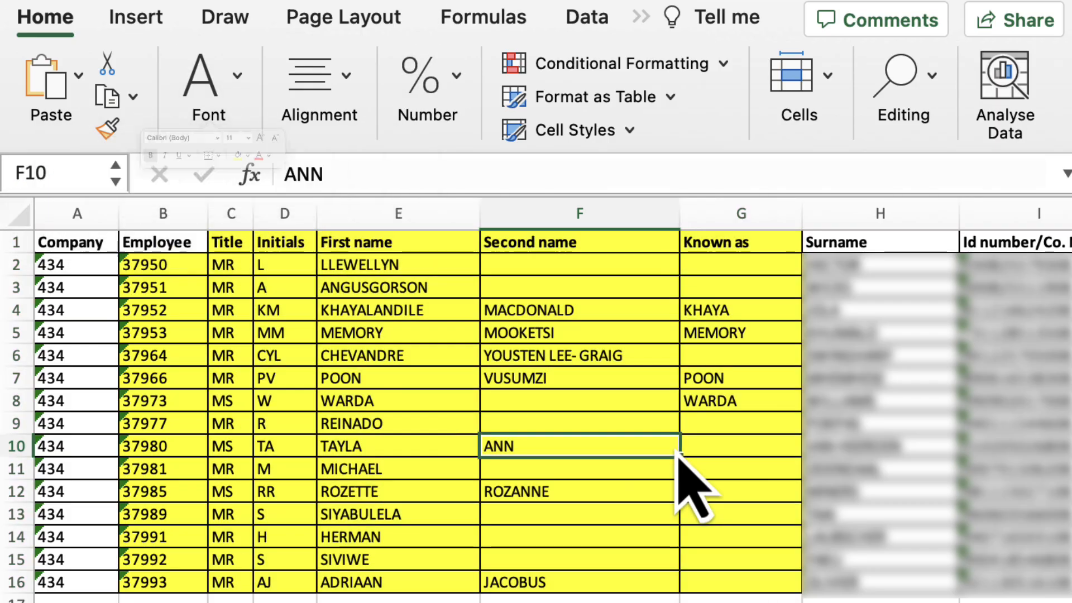
Copy the ID numbers from I2:I16 of the source sheet into the template's ID Number column, starting at row 10.
key("Right")
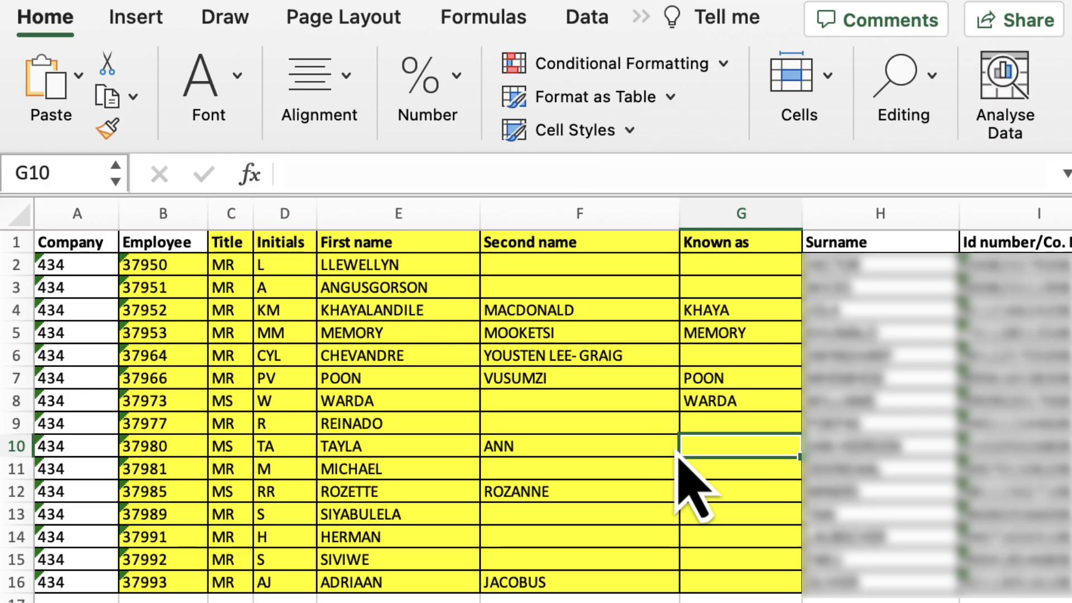
key("Right")
key("Right")
key("Right")
key("Right")
key("Right")
key("Right")
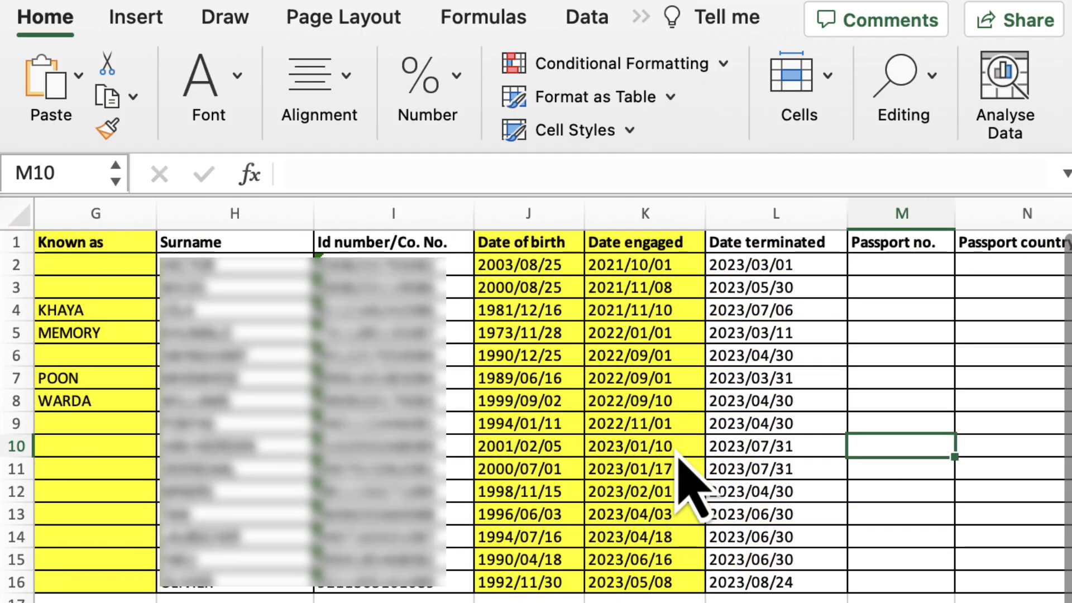
key("Right")
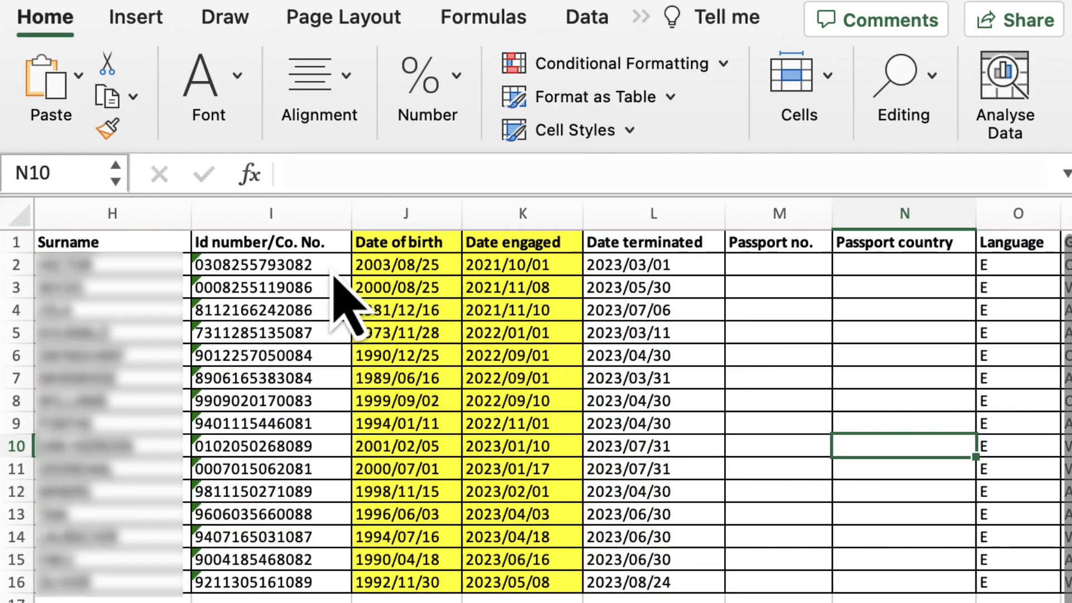
left_click_drag(334, 274, 297, 586)
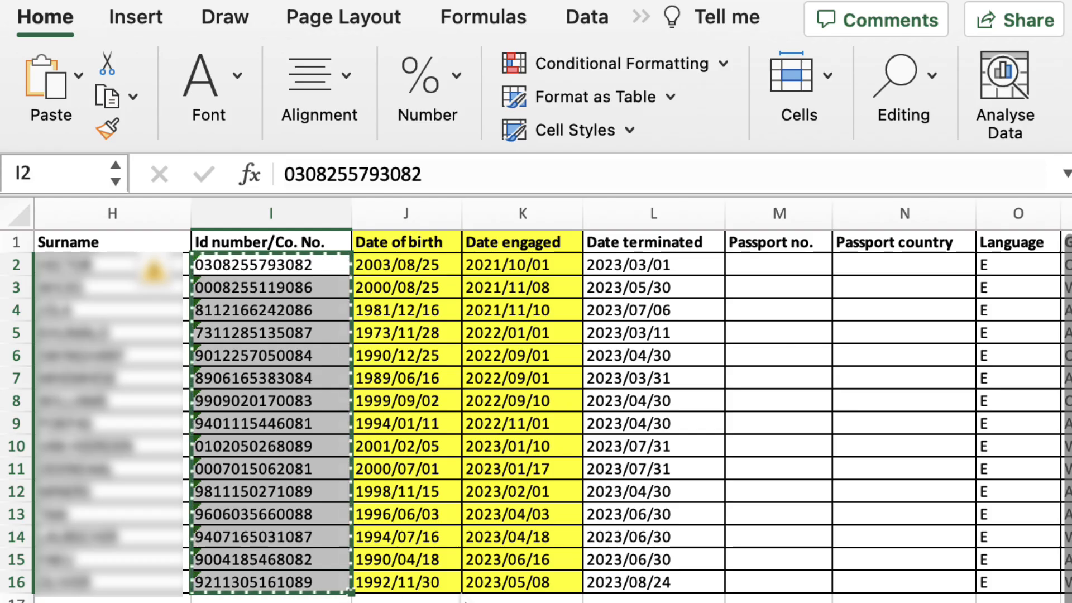
key("super+c")
left_click(474, 139)
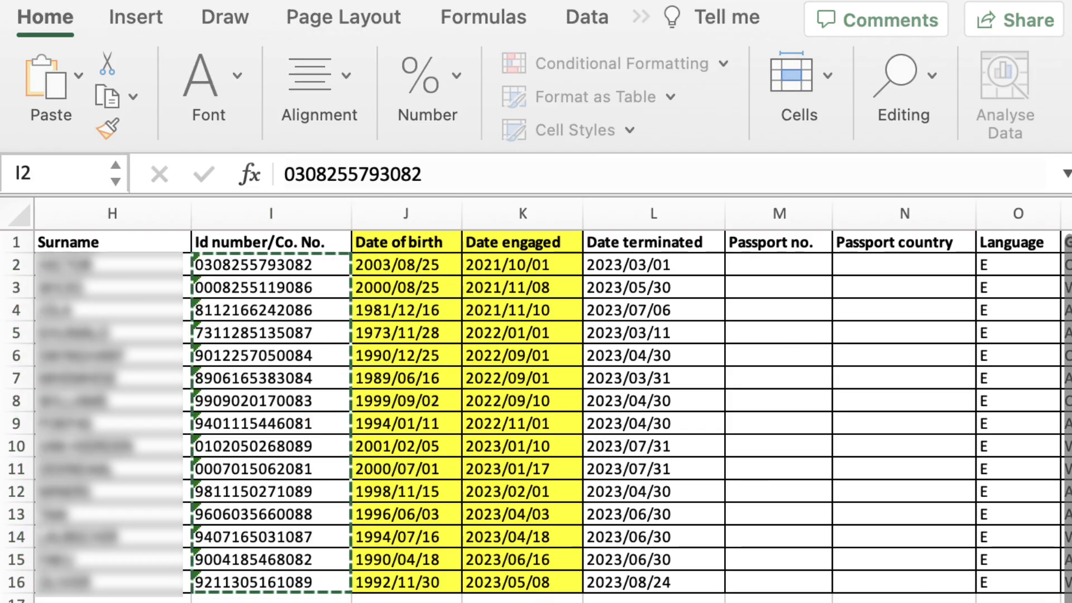
key("super+v")
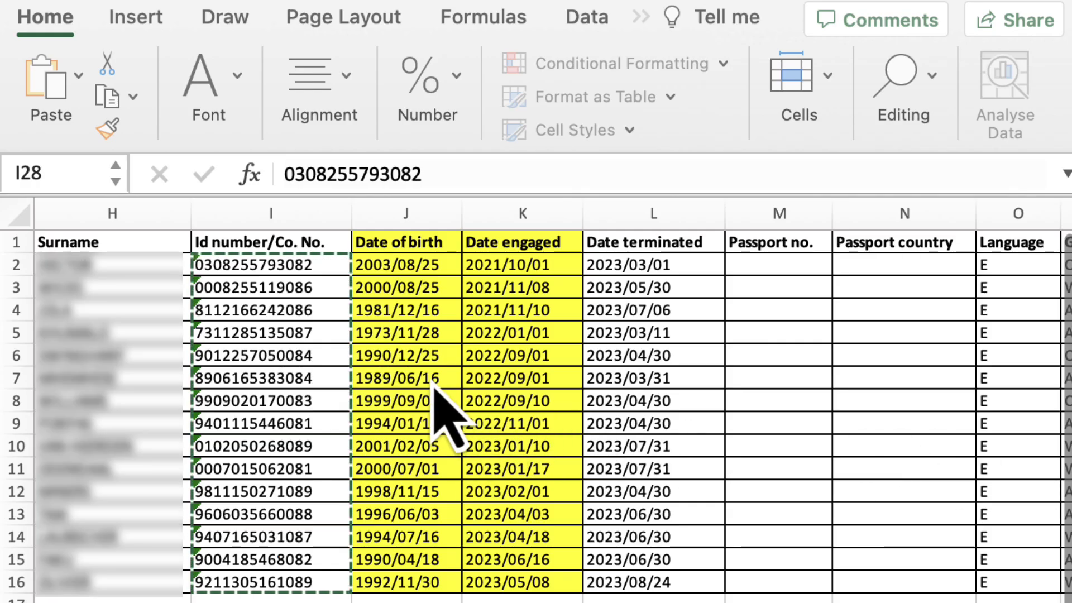
Fill the ID number cells I2:I16 in yellow on the source sheet to mark them as transferred.
left_click(272, 590, "shift")
left_click(234, 129)
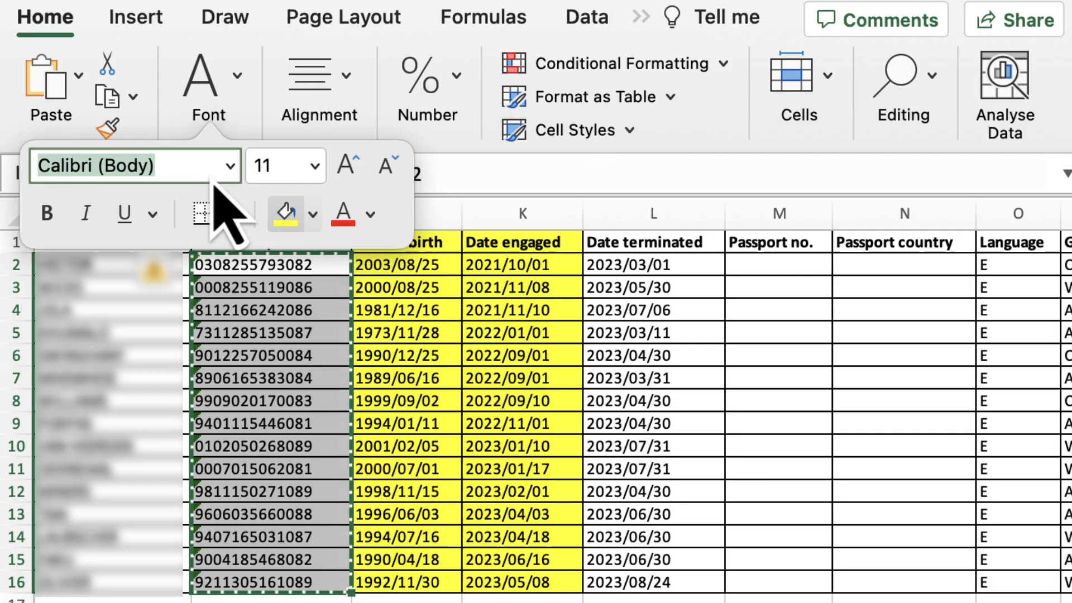
left_click(285, 211)
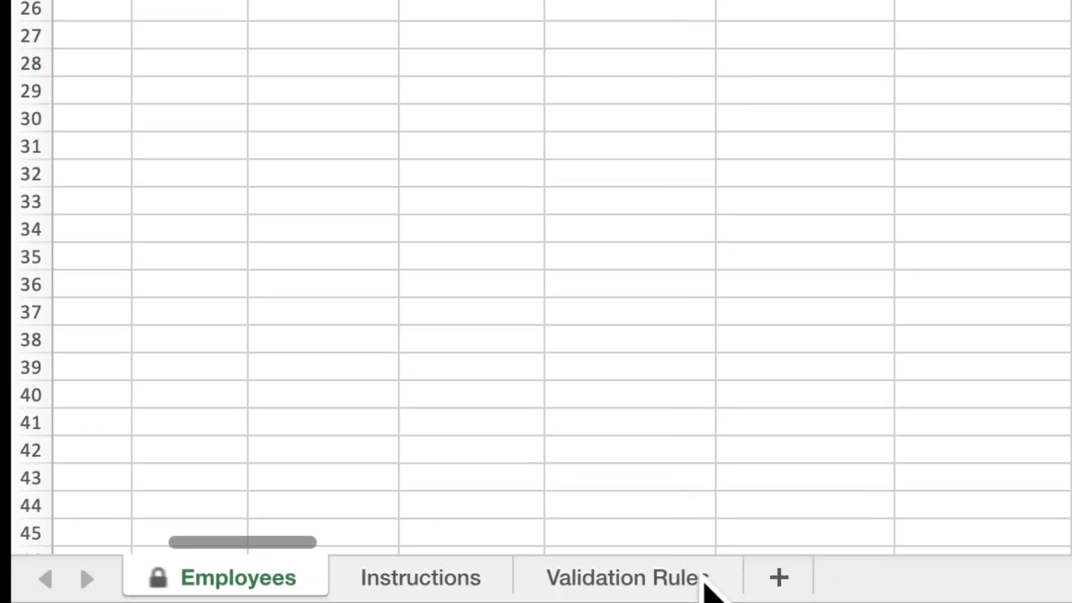
Examine the Passport Number and Passport Country requirements on the template's Validation Rules sheet.
left_click(704, 583)
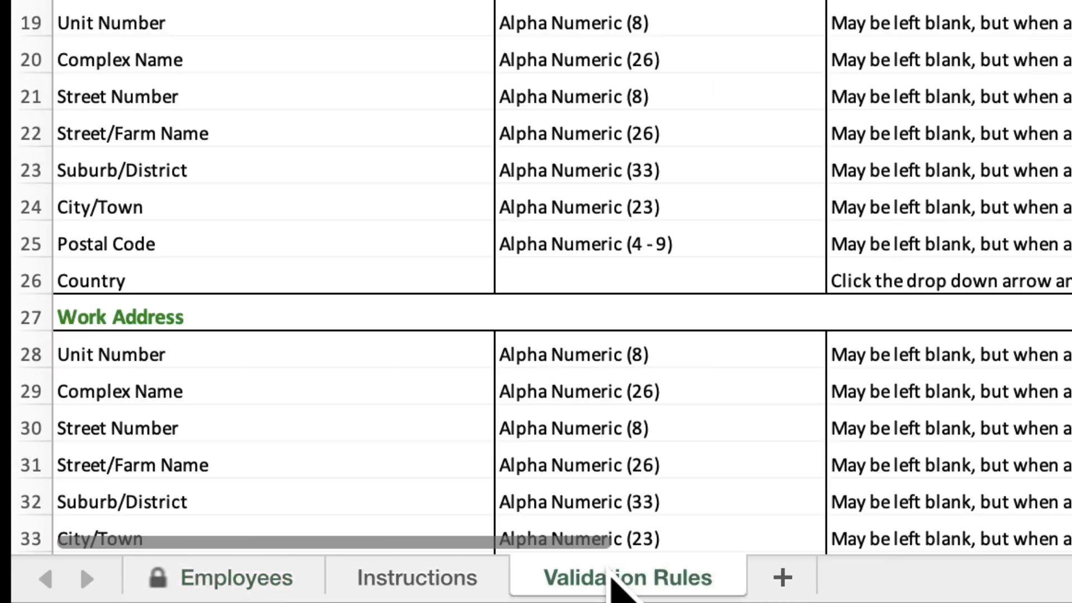
key("Down")
key("Down")
key("Down")
key("Down")
key("Down")
key("Down")
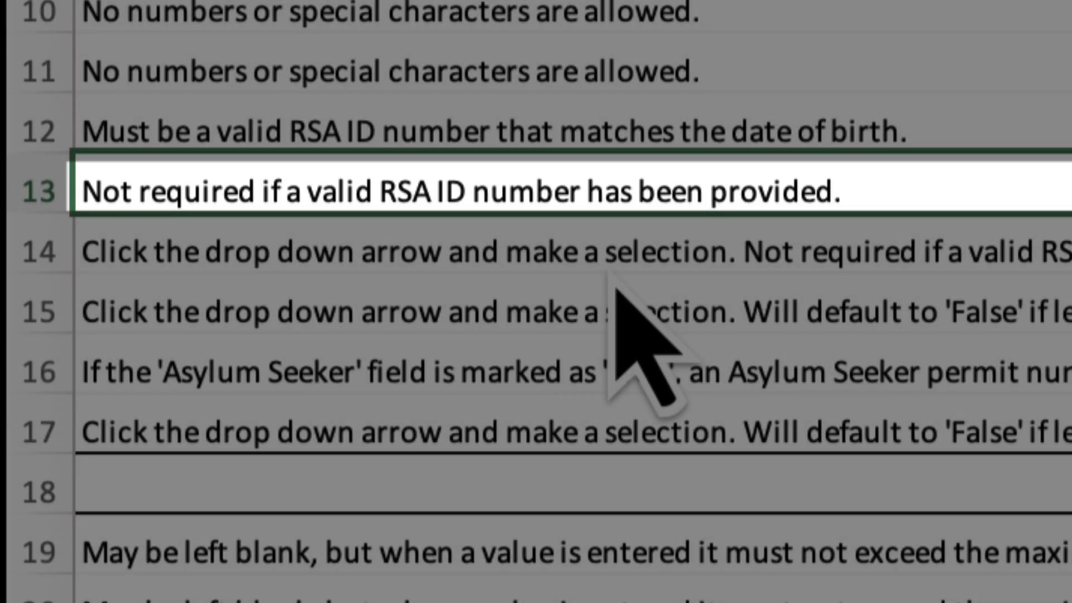
scroll(614, 288, "left", 10)
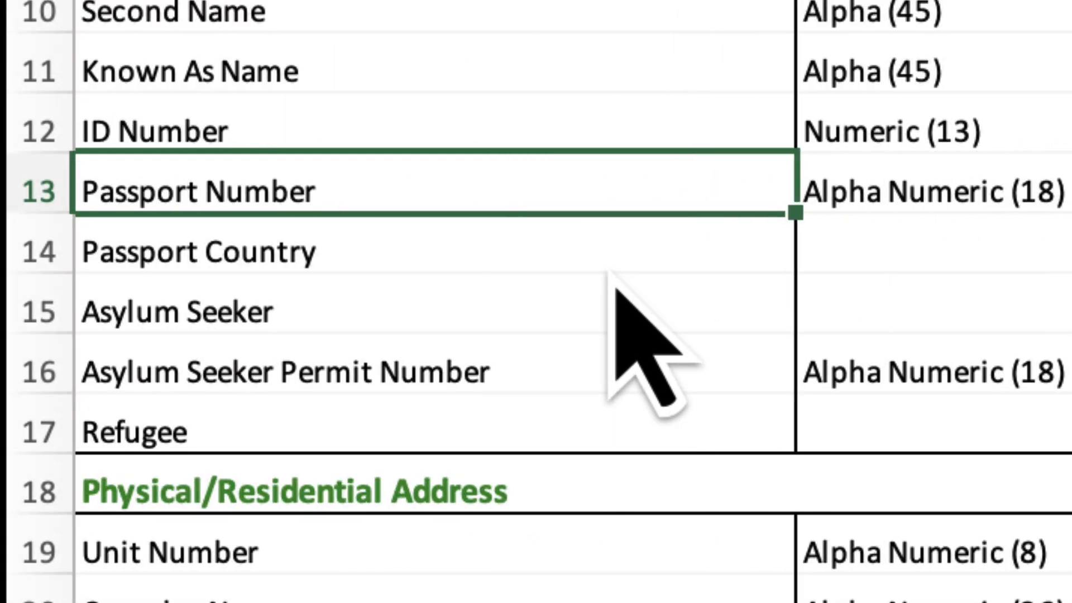
key("Down")
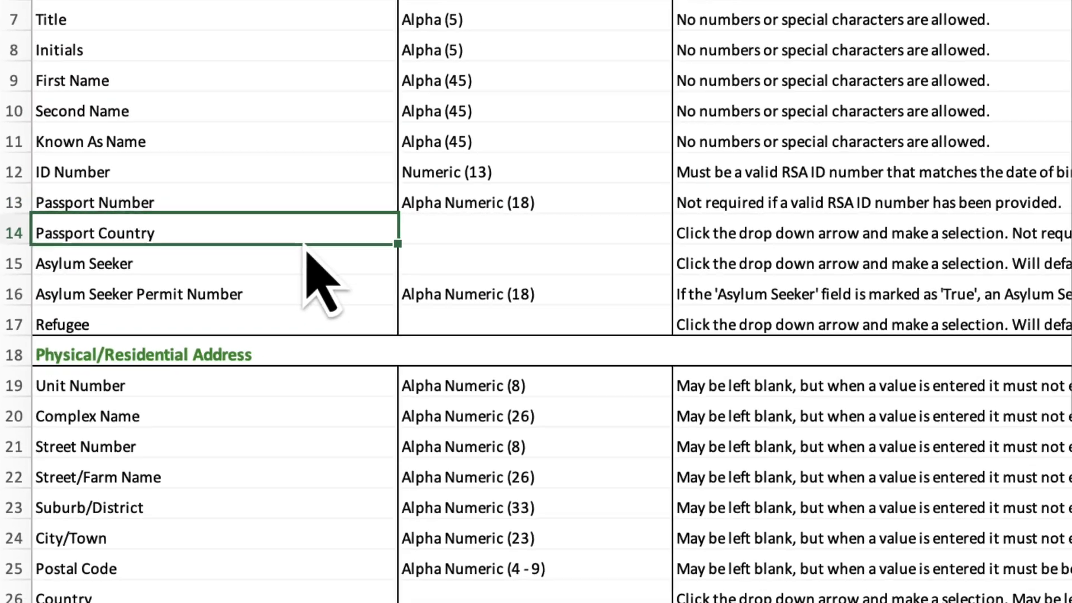
key("Right")
key("Right")
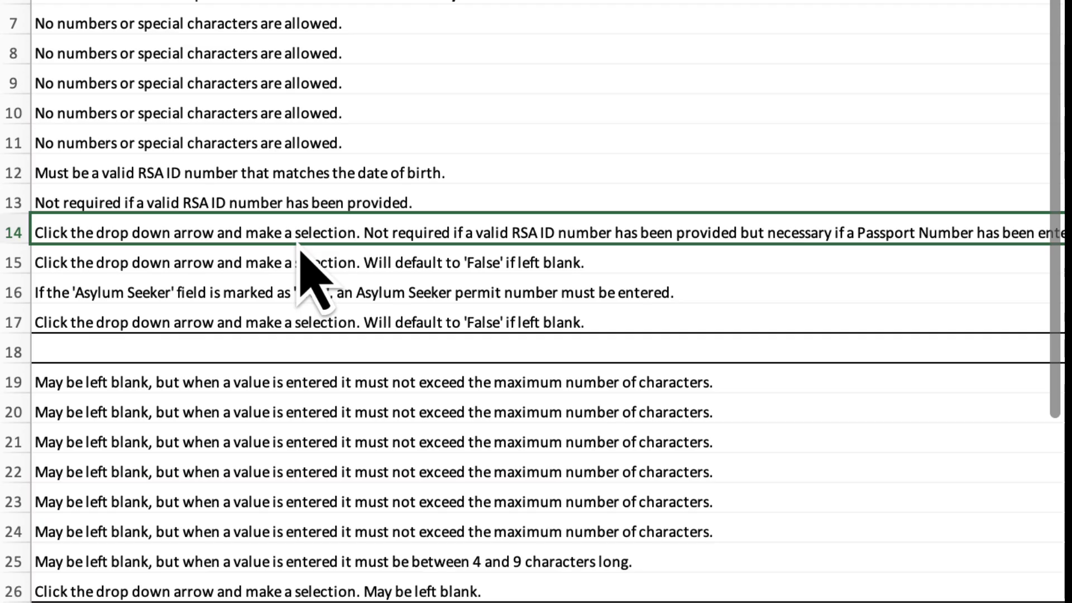
Examine the Asylum Seeker field in the template and its requirement on the Validation Rules sheet.
key("Down")
key("Left")
key("Left")
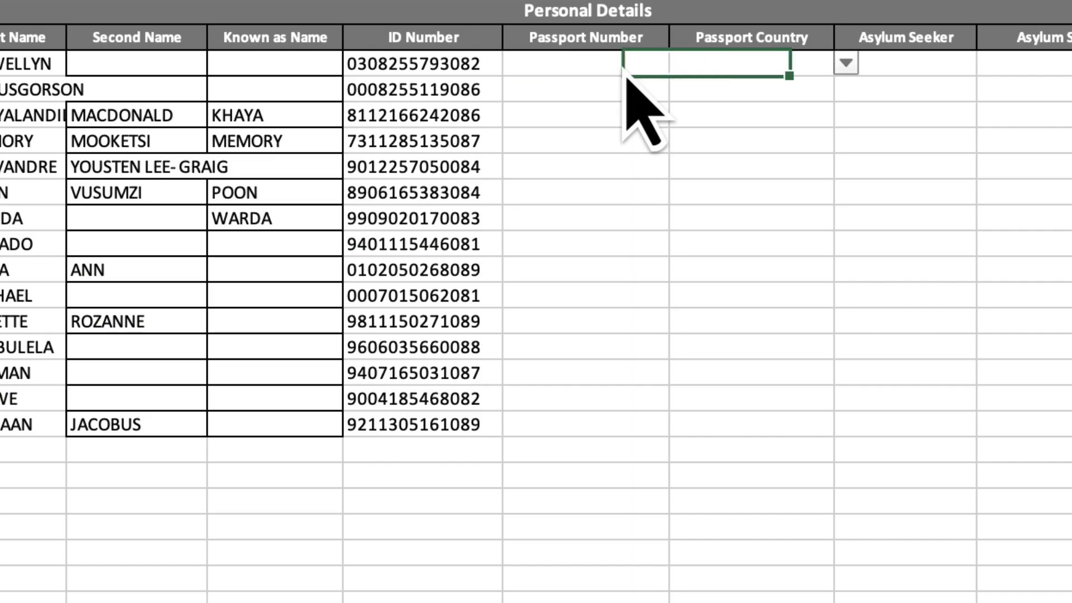
key("Right")
key("Right")
key("Right")
key("Right")
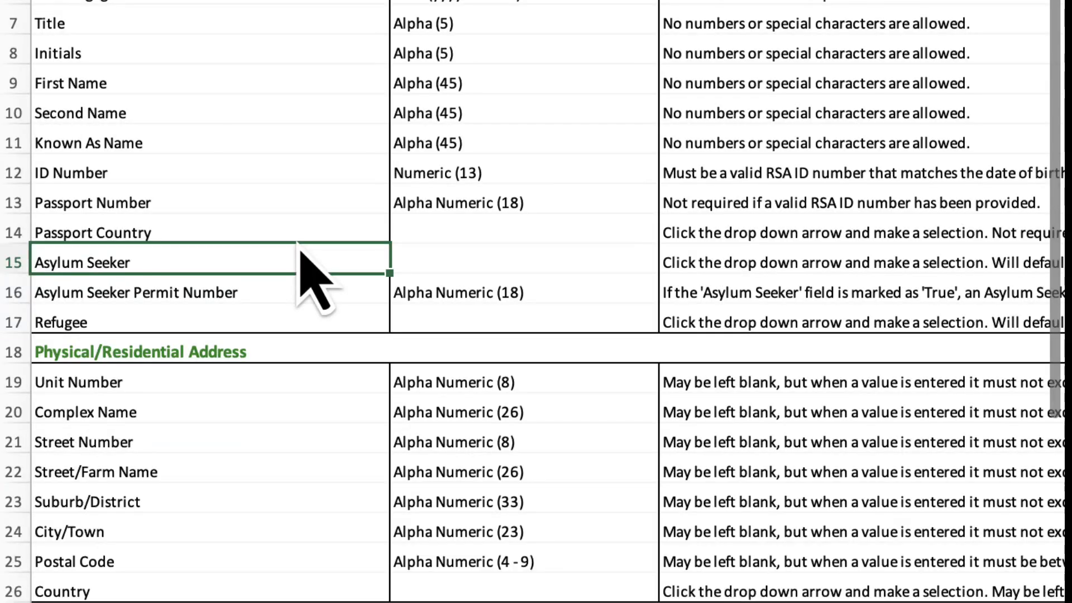
key("Right")
key("Right")
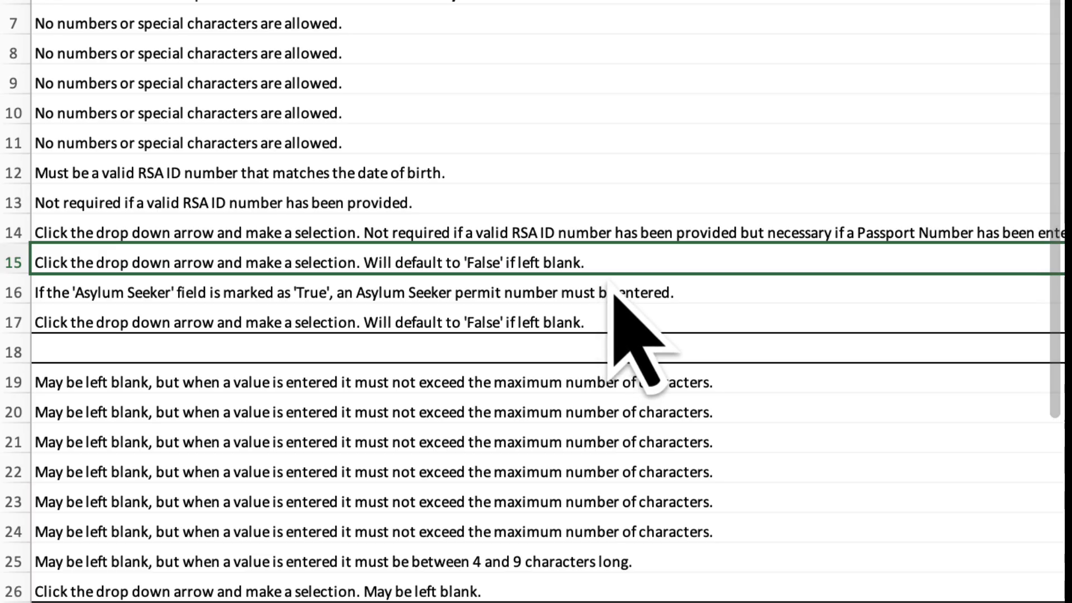
Examine the requirements for Asylum Seeker Permit Number and Refugee on the Validation Rules sheet.
key("Down")
key("Left")
key("Left")
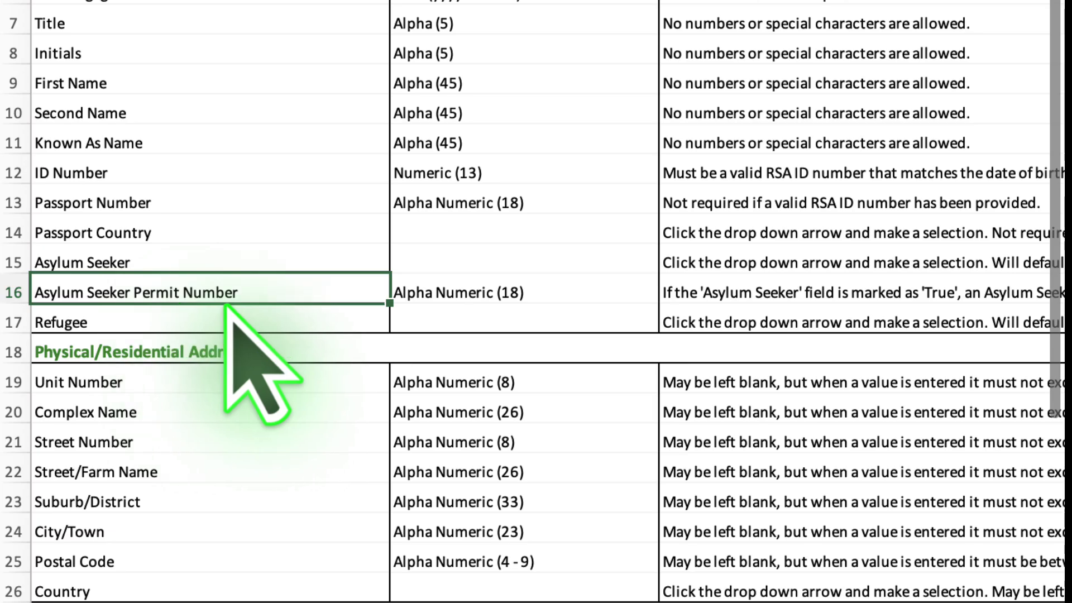
key("Right")
key("Right")
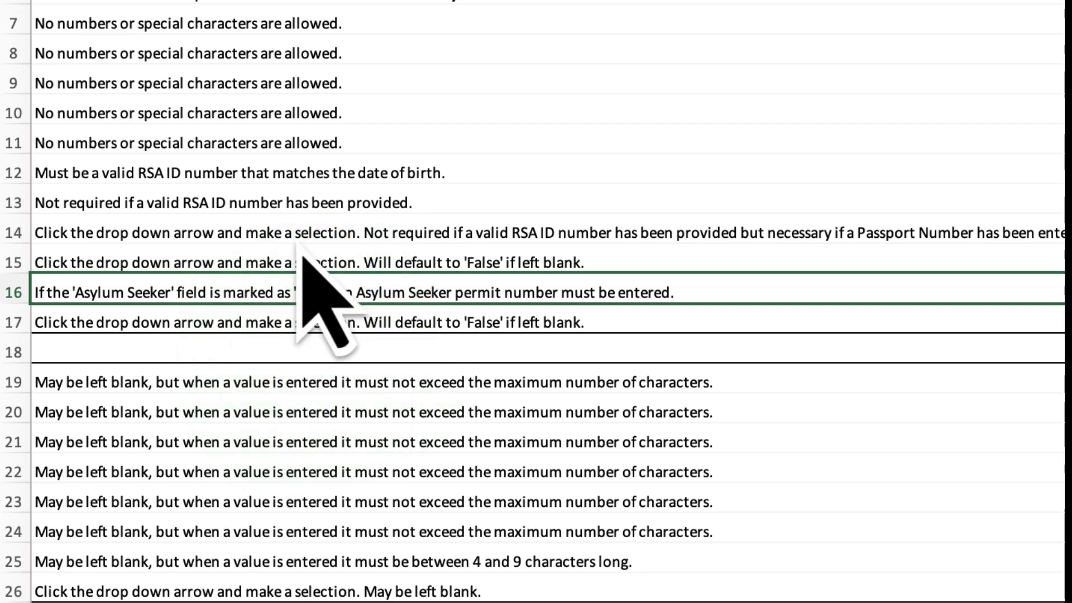
key("Home")
key("Down")
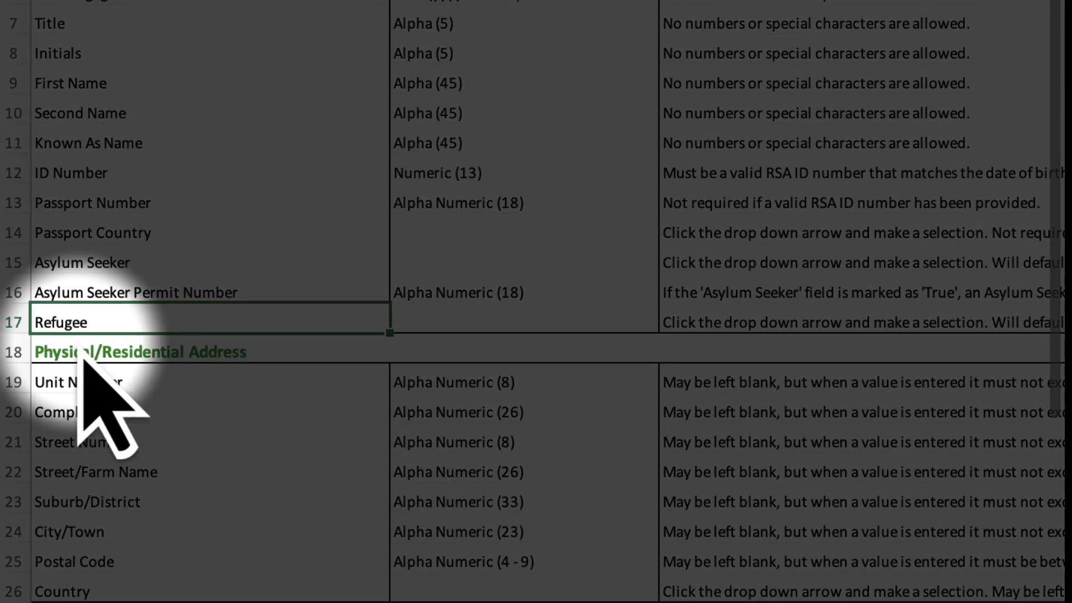
key("Right")
key("Right")
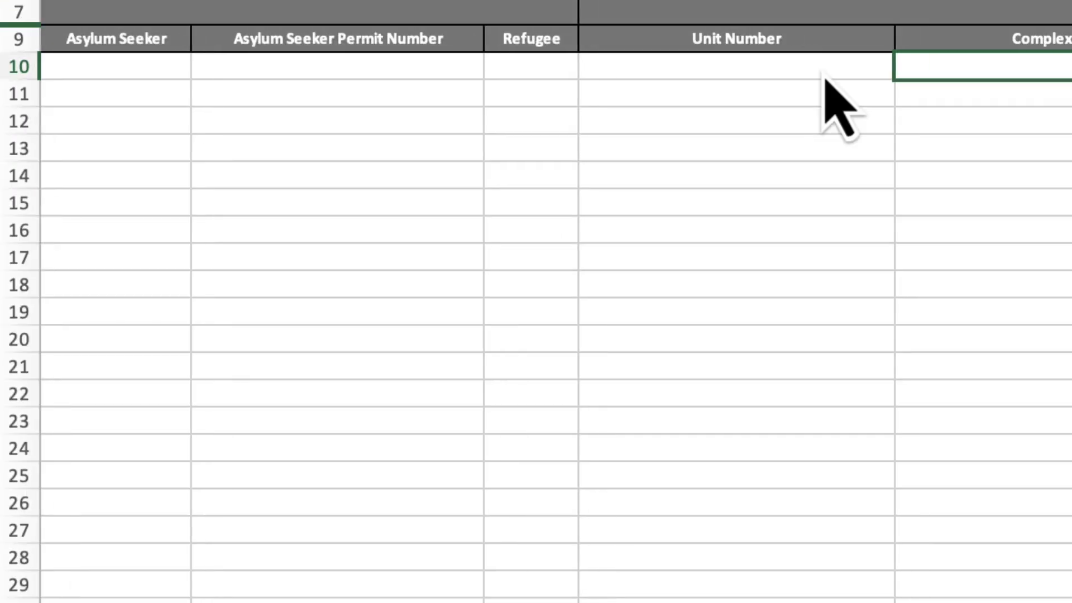
Examine the template's Physical/Residential Address columns from Unit Number to Street/Farm Name on the Employees sheet.
key("Right")
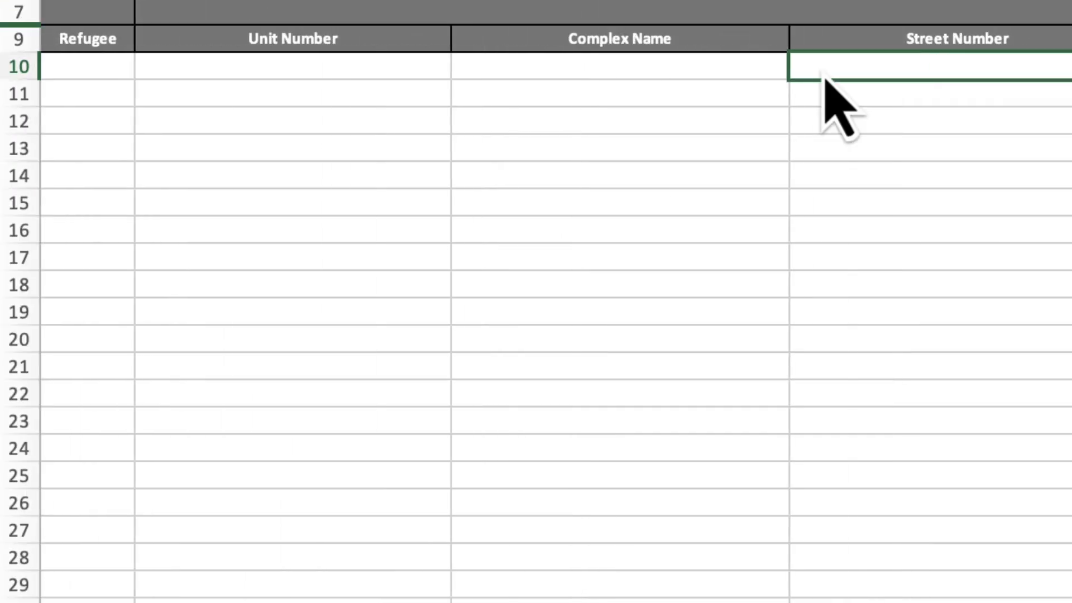
key("Right")
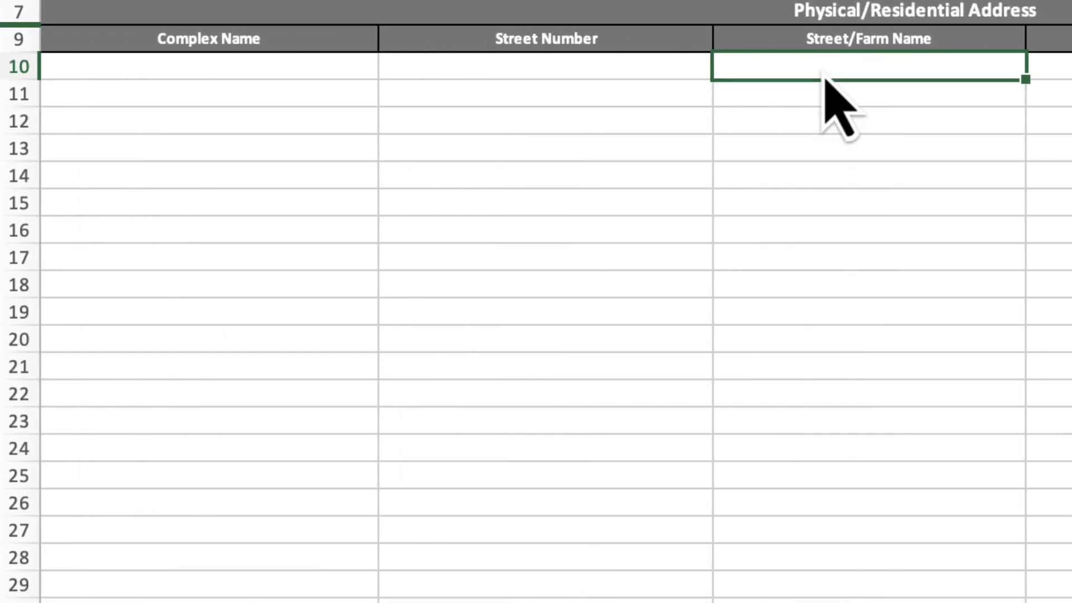
key("Left")
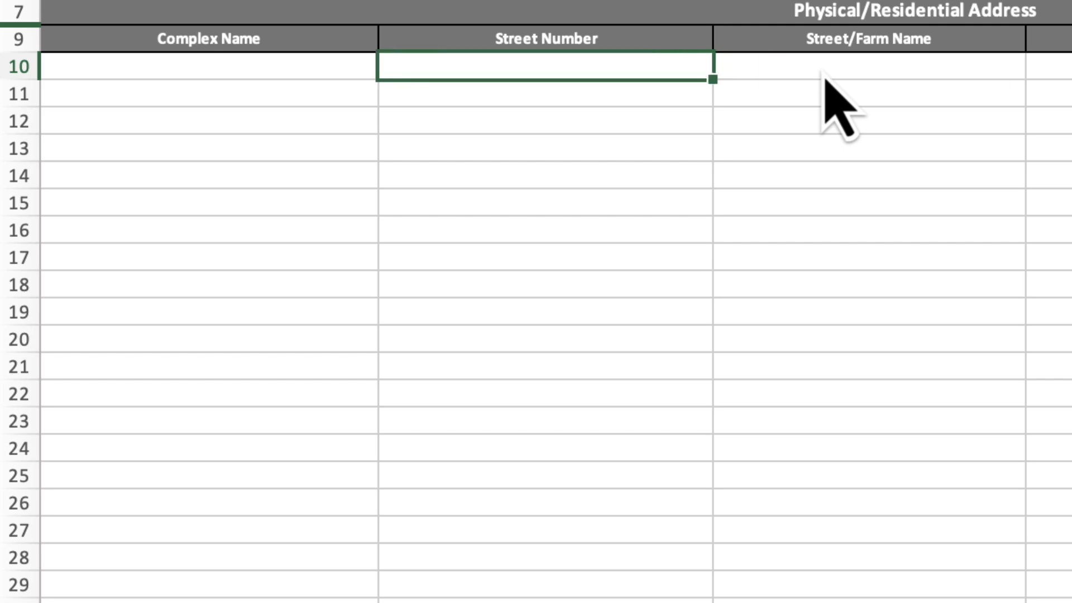
key("Left")
key("Left")
key("Left")
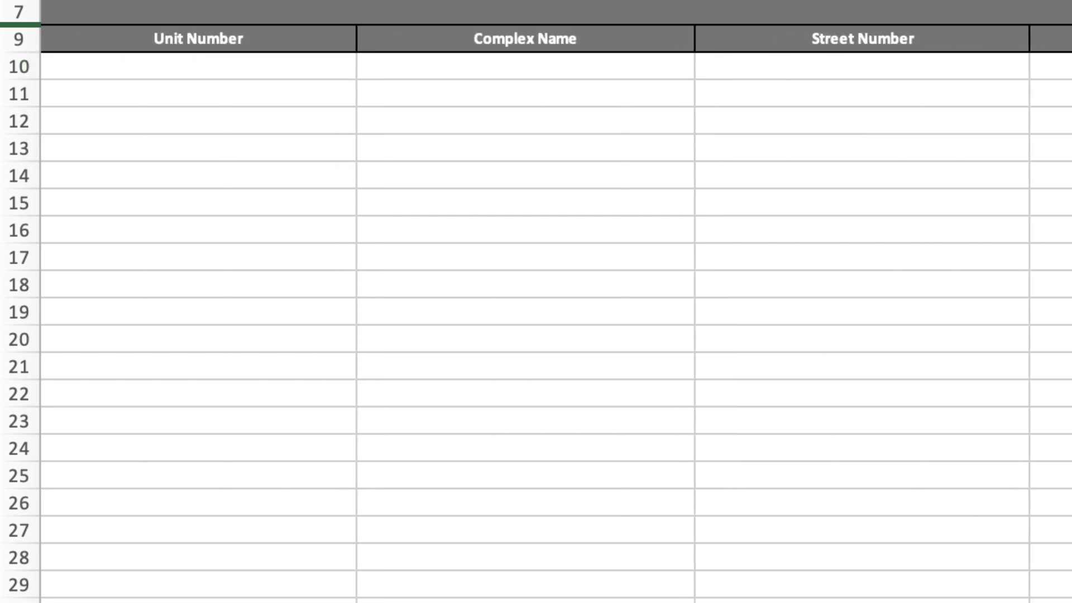
key("Down")
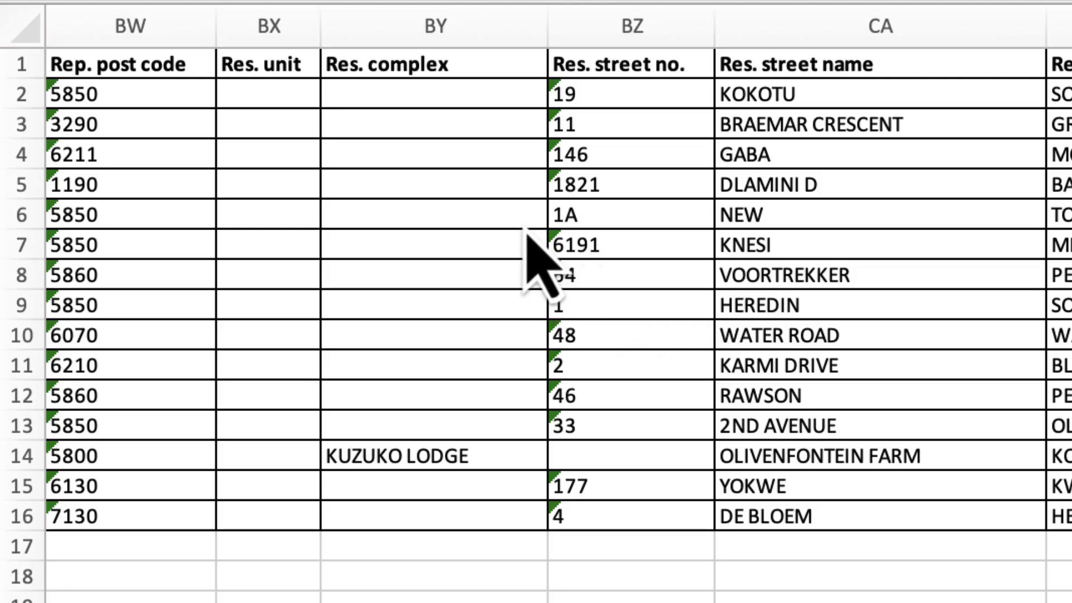
Fill the empty Res. unit column, BX1:BX16, in yellow on the source sheet to mark it as handled.
left_click_drag(265, 66, 259, 496)
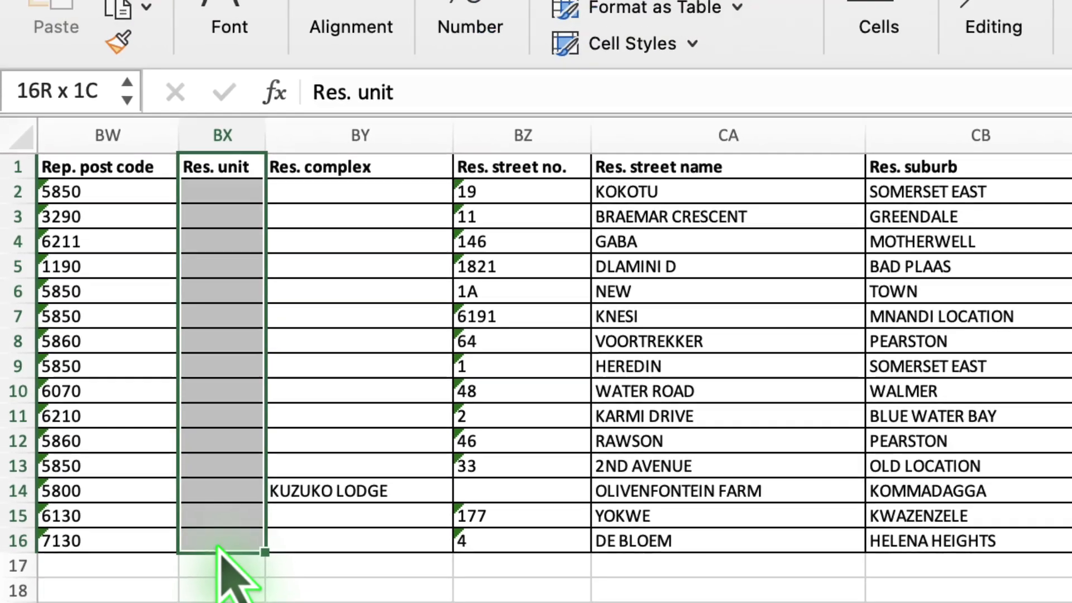
left_click_drag(218, 547, 218, 546)
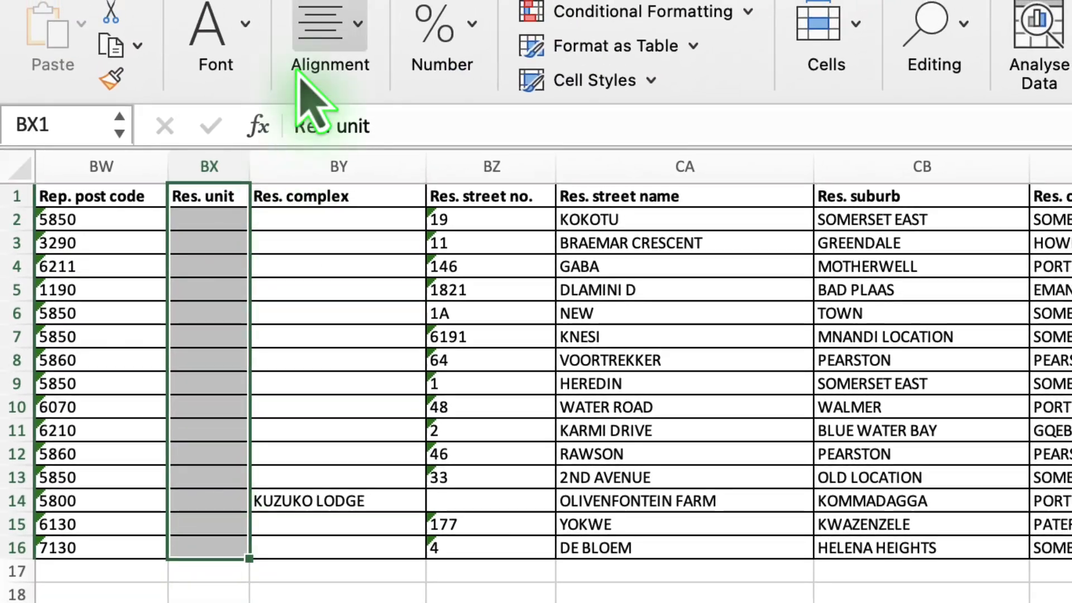
left_click(247, 33)
left_click(295, 170)
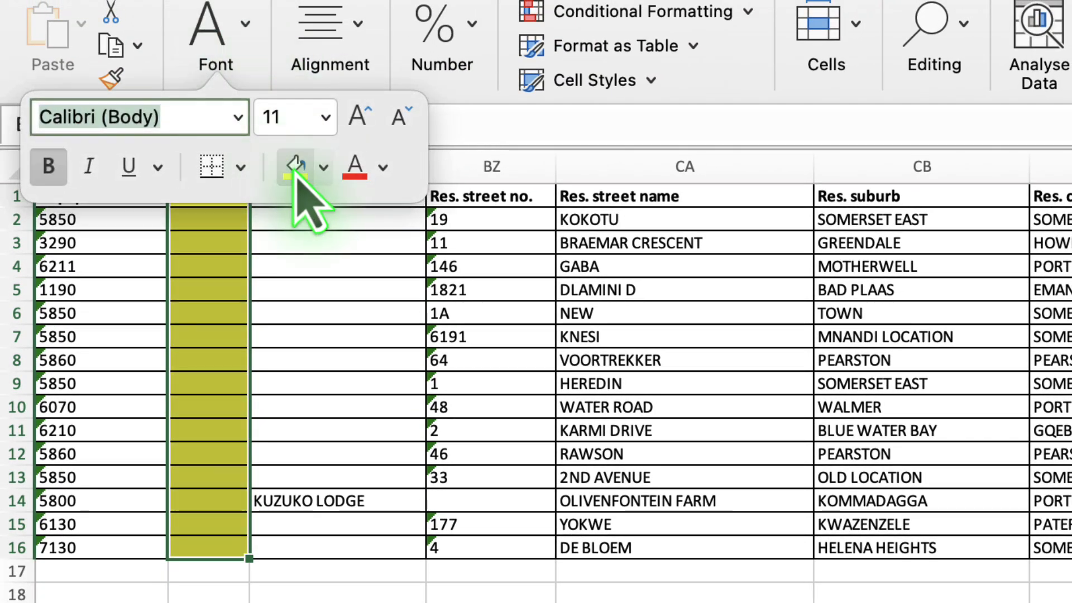
left_click(369, 526)
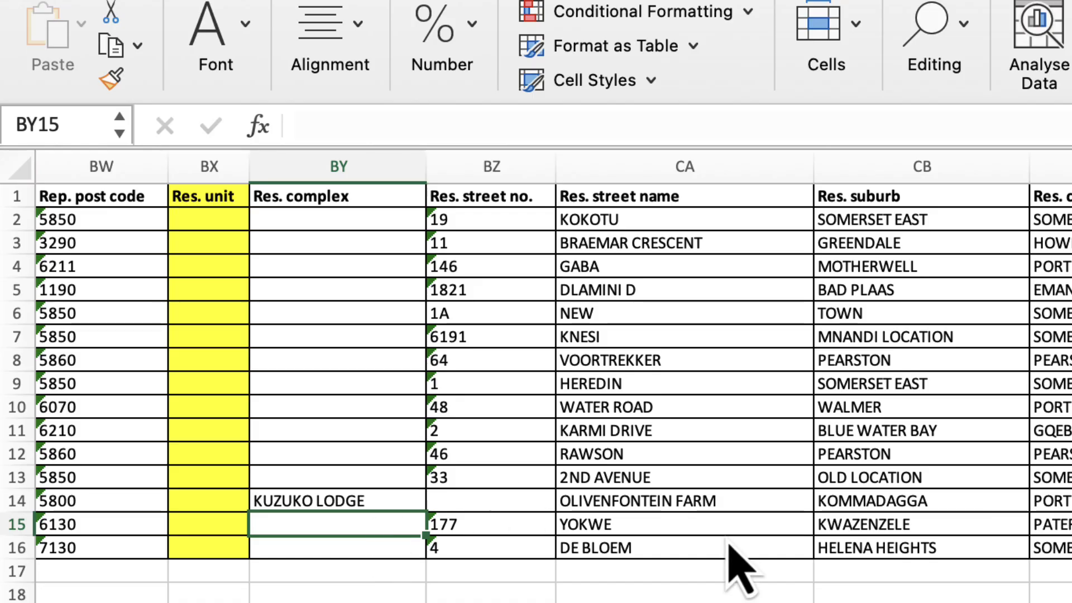
Copy the residential complex names from BY2:BY16 of the source sheet into the template's Complex Name column, starting at row 10.
left_click_drag(401, 220, 402, 546)
key("super+c")
left_click(549, 69)
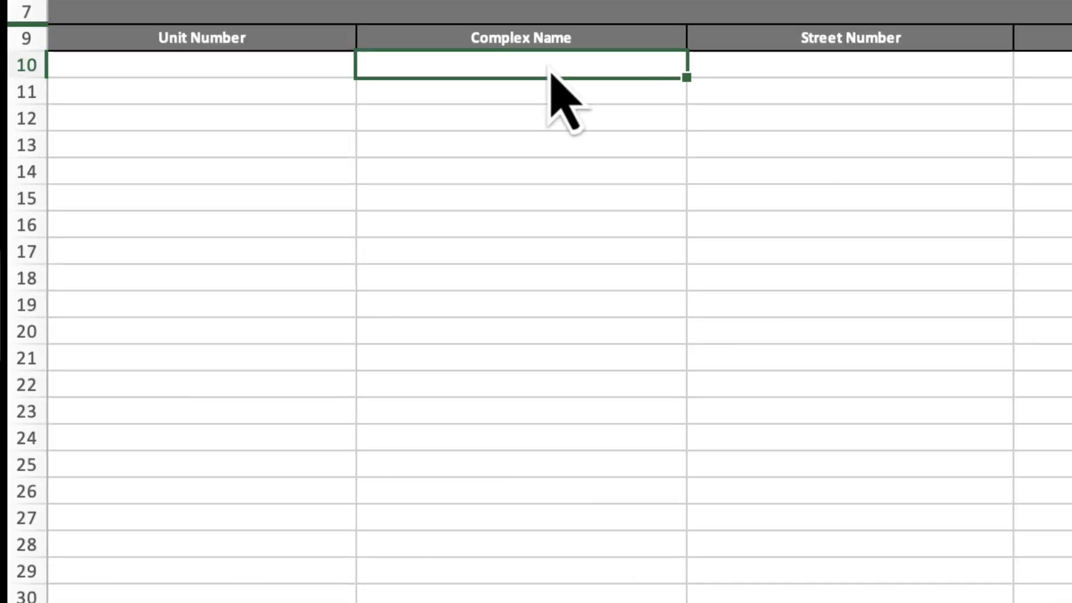
key("super+v")
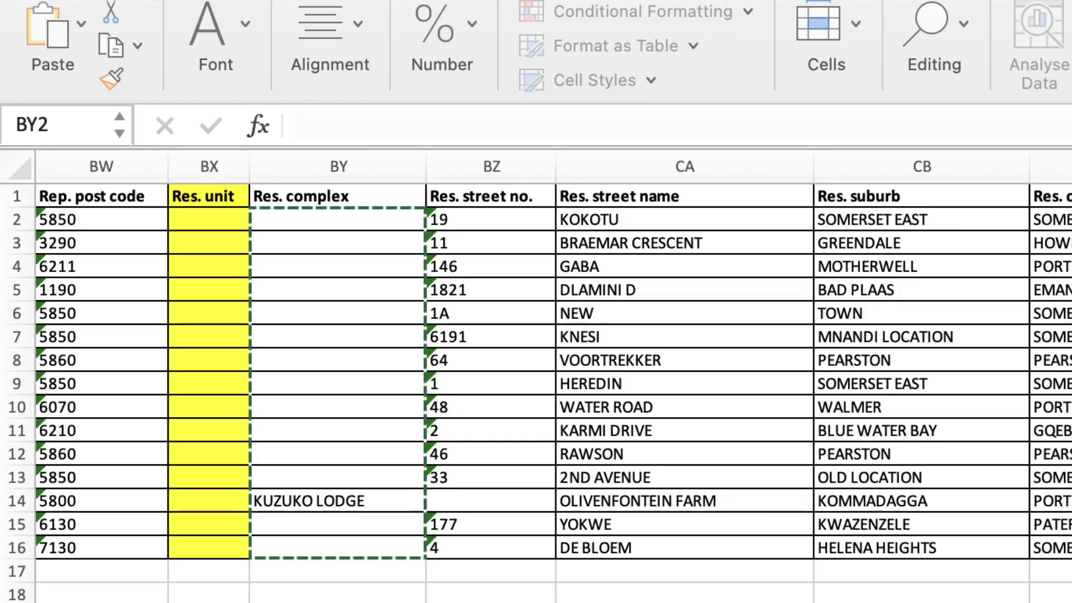
Copy the residential street numbers from BZ2:BZ16 of the source sheet into the template's Street Number column, starting at row 10.
scroll(702, 328, "right", 2)
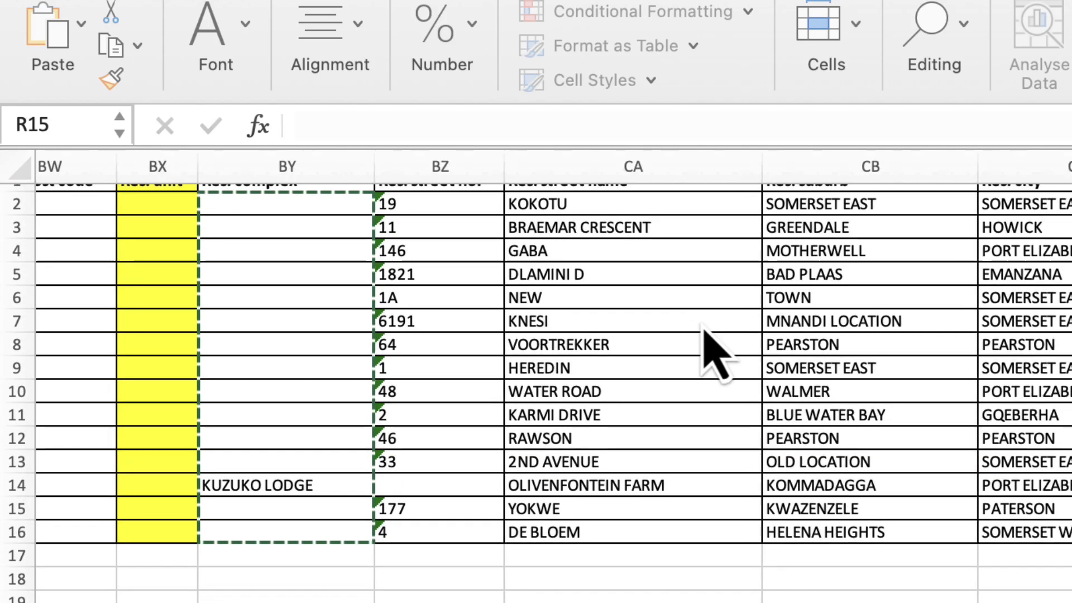
left_click_drag(424, 204, 424, 531)
key("super+c")
left_click(547, 67)
key("super+v")
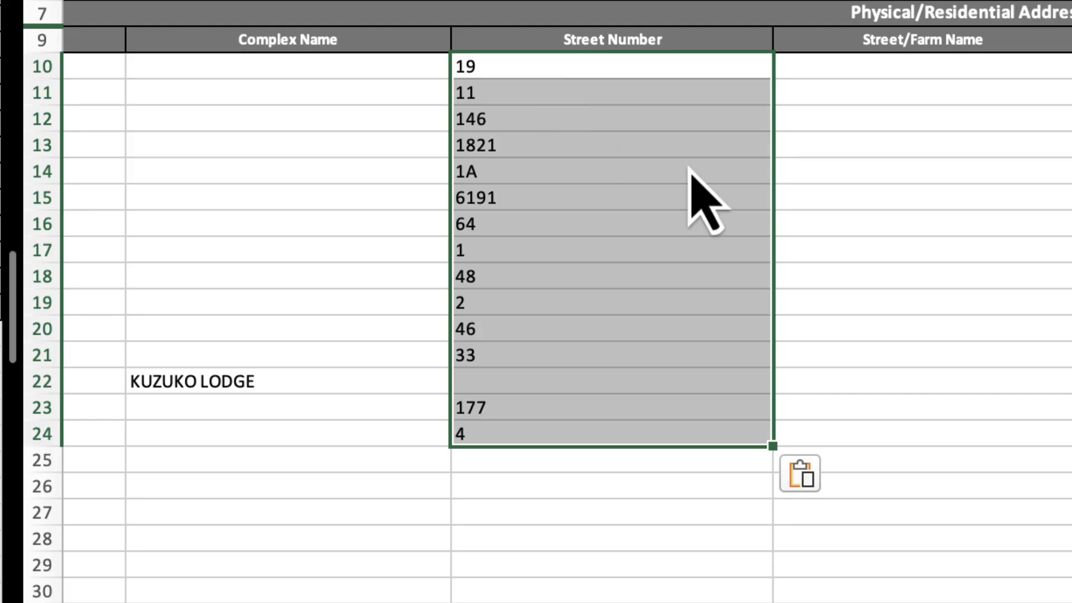
Copy the residential street names from CA2:CA16 of the source sheet into the template's Street/Farm Name column, starting at row 10.
left_click_drag(552, 72, 552, 440)
key("super+c")
left_click(534, 68)
key("super+v")
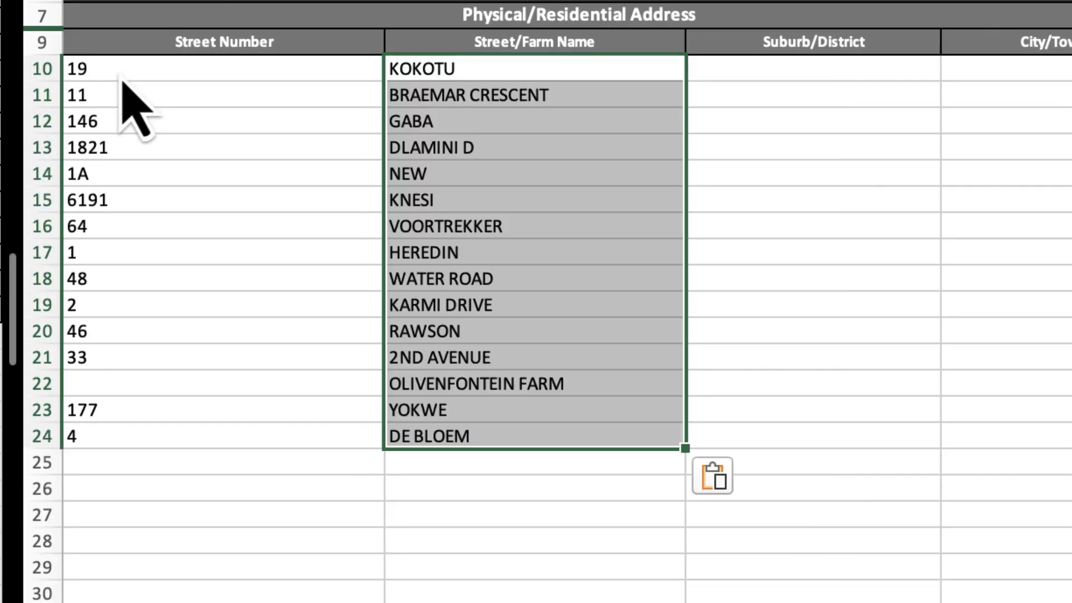
Copy the residential suburbs from CB2:CB16 of the source sheet into the template's Suburb/District column, starting at row 10.
left_click(776, 68)
left_click_drag(380, 67, 390, 443)
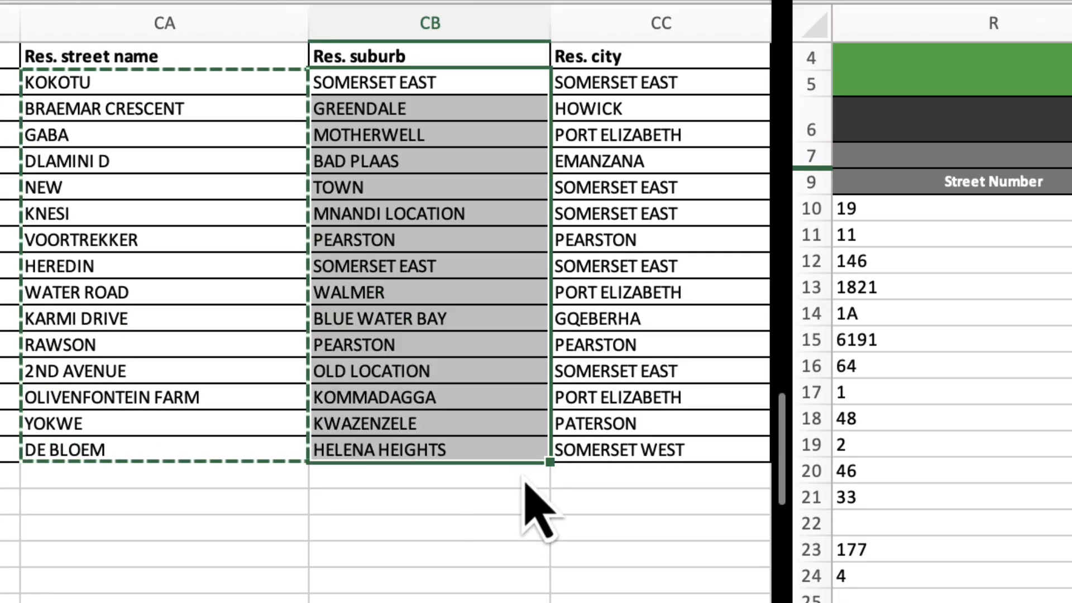
key("super+c")
left_click(800, 72)
key("super+v")
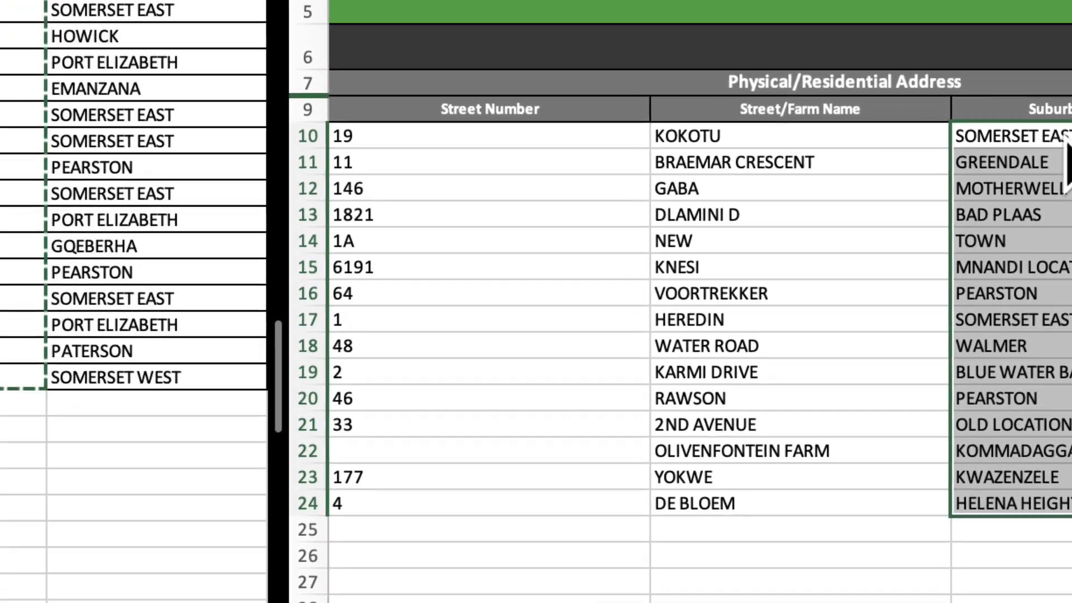
Copy the residential cities from CC2:CC16 of the source sheet into the template's City/Town column, starting at row 10.
left_click(447, 522)
left_click_drag(394, 80, 437, 451)
key("super+c")
left_click(624, 79)
key("super+v")
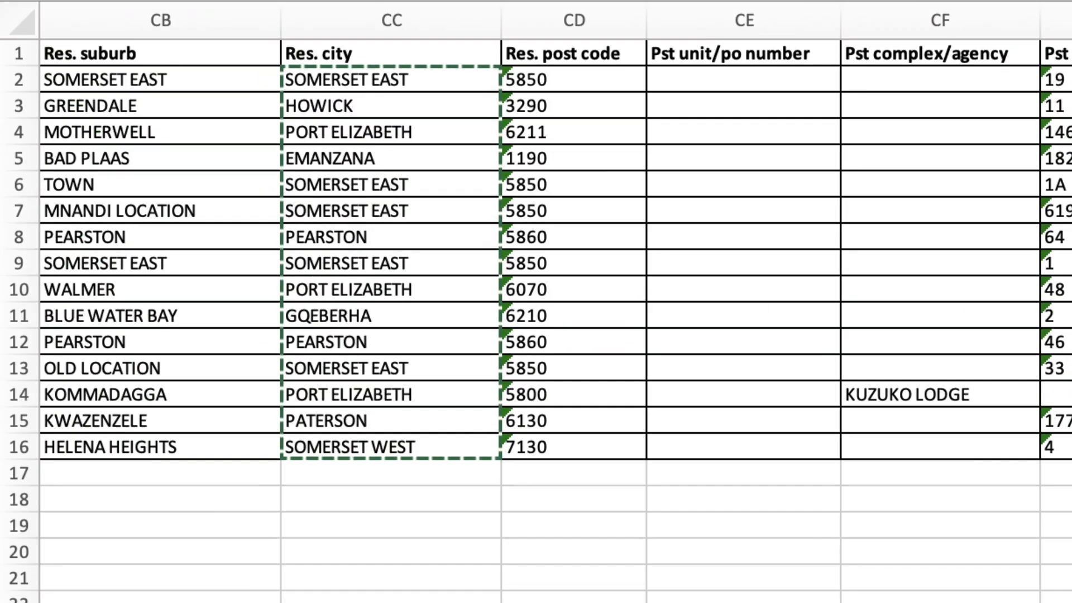
Copy the residential post codes from CD2:CD16 of the source sheet into the template's Postal Code column, starting at row 10.
left_click_drag(559, 79, 575, 457)
key("super+c")
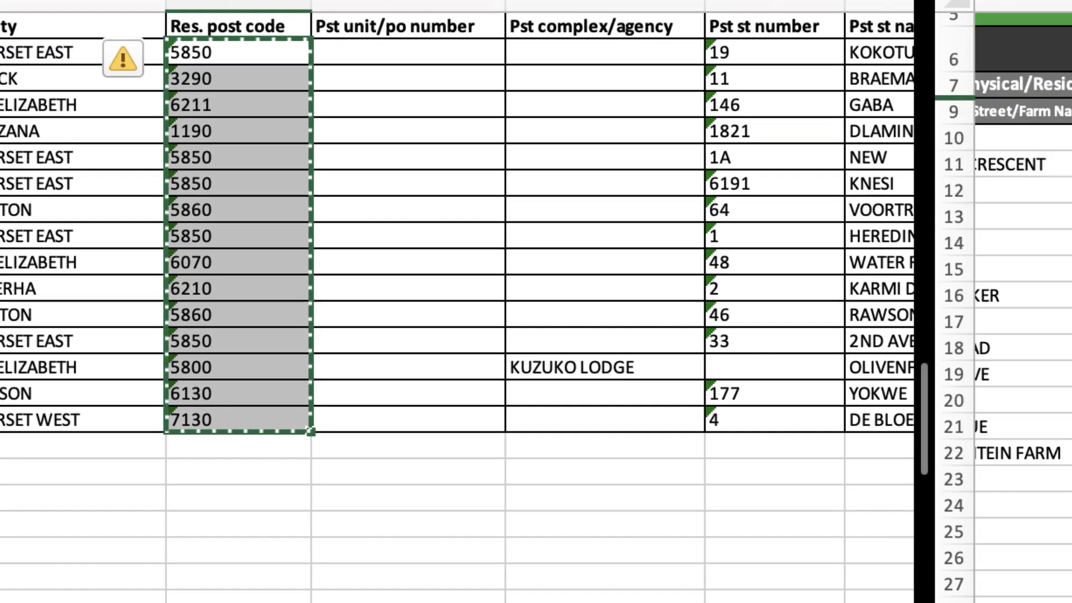
left_click(854, 72)
key("super+v")
Set the residential address Country to South Africa in row 10 of the template and fill it down to row 24.
key("Right")
key("Right")
key("Right")
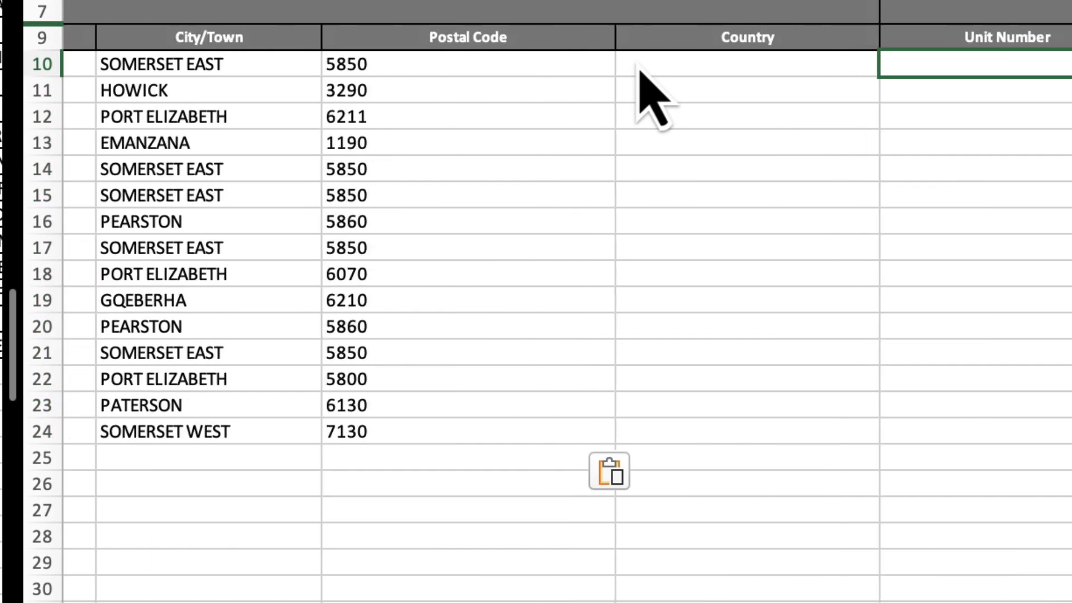
key("Left")
key("Left")
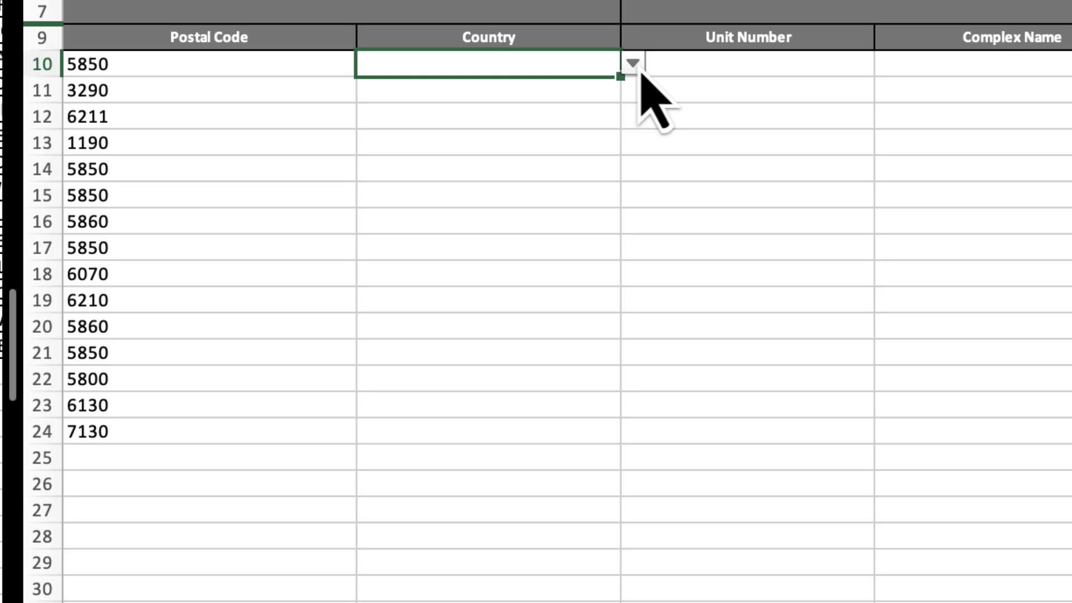
left_click(632, 64)
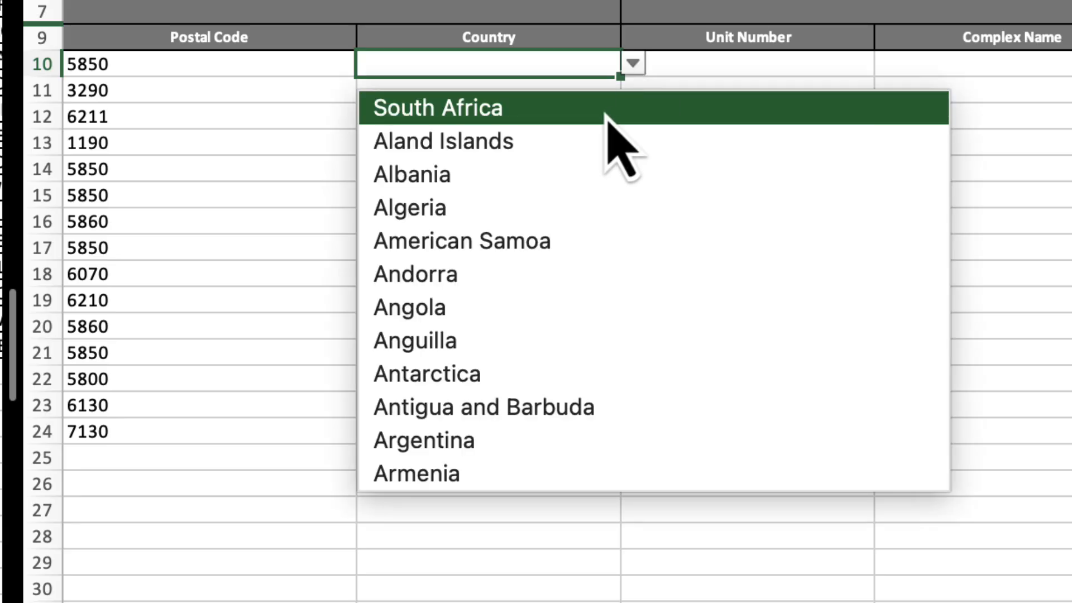
left_click(598, 114)
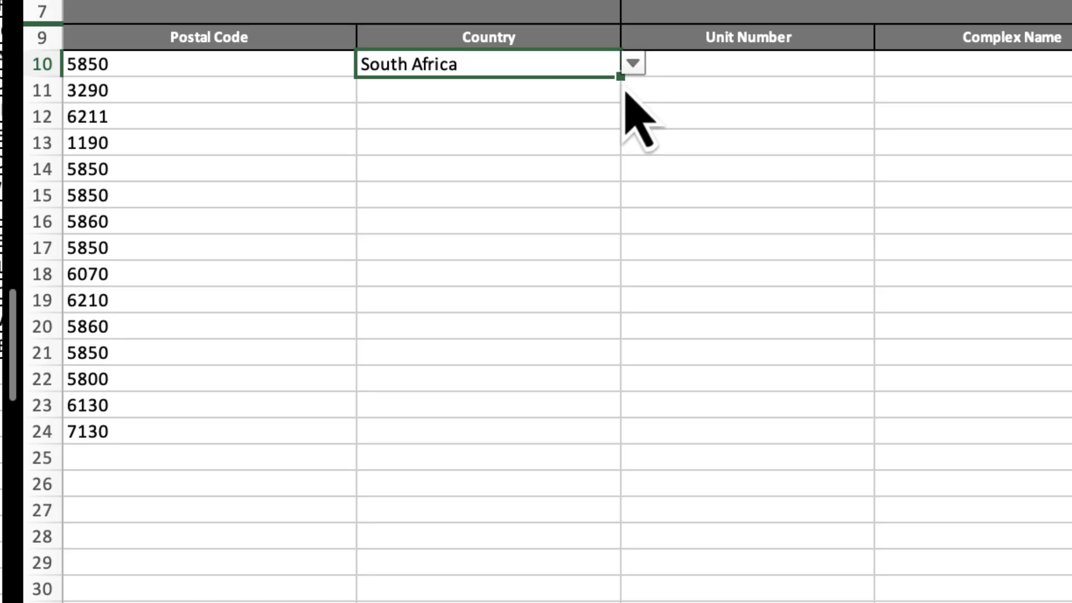
left_click_drag(620, 76, 575, 441)
Copy the work complex names from CM2:CM16 of the source sheet into the template's Work Address Complex Name column, starting at row 10.
left_click(734, 206)
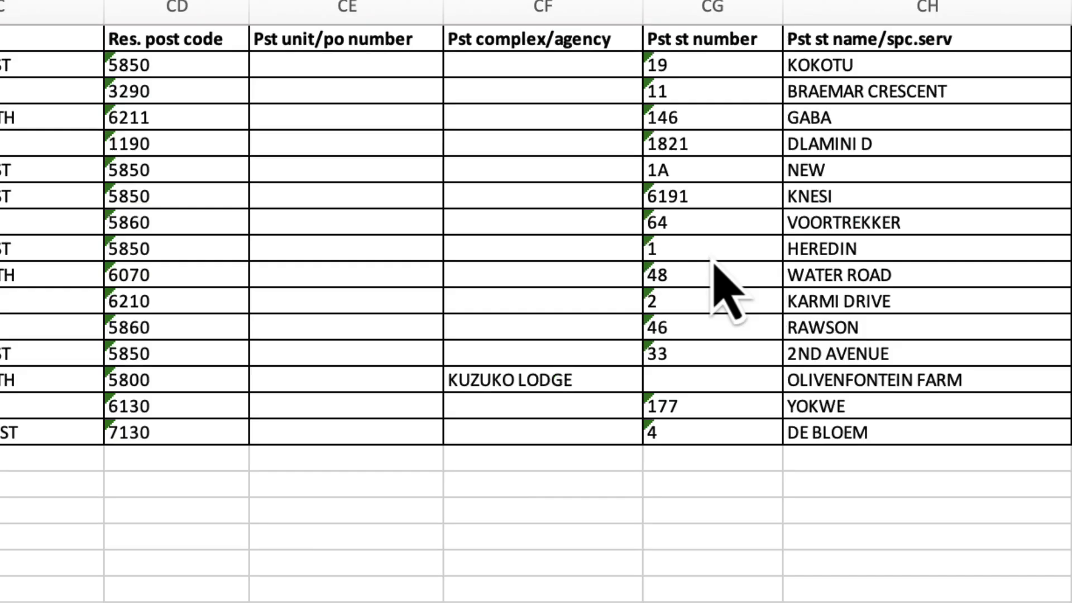
key("Right")
key("Right")
key("Right")
key("Right")
key("Right")
key("Right")
key("Right")
key("Right")
key("Right")
key("Right")
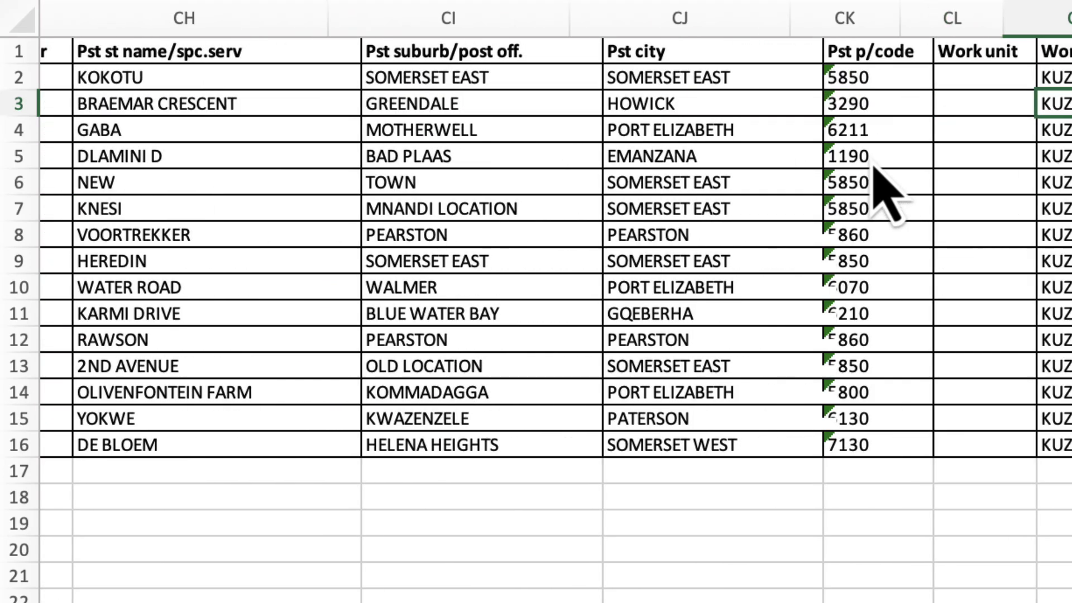
key("Up")
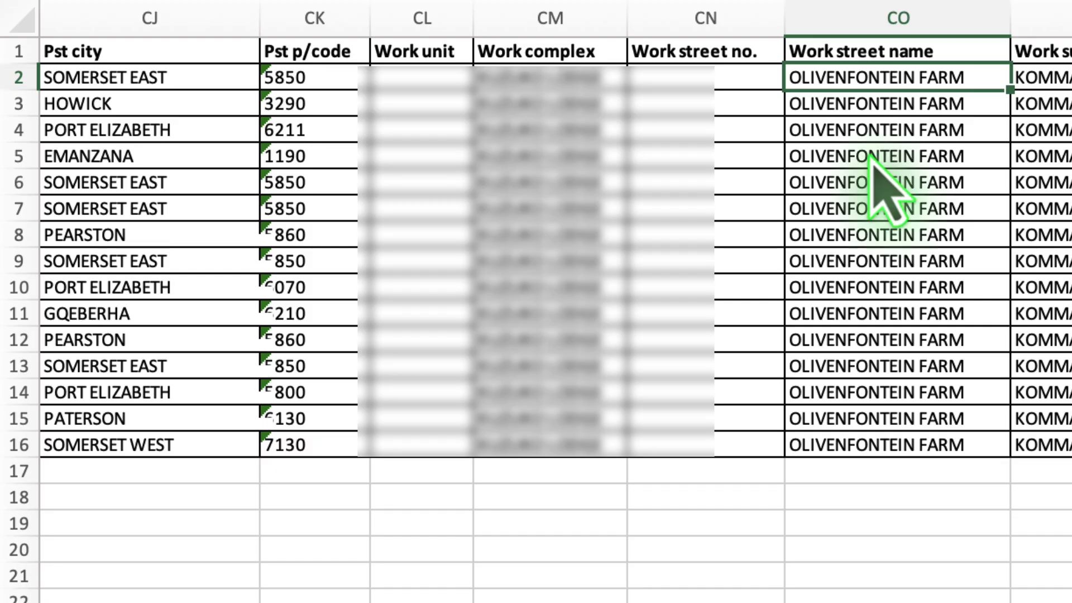
left_click(582, 88)
left_click_drag(586, 103, 563, 453)
key("super+c")
key("ctrl+Right")
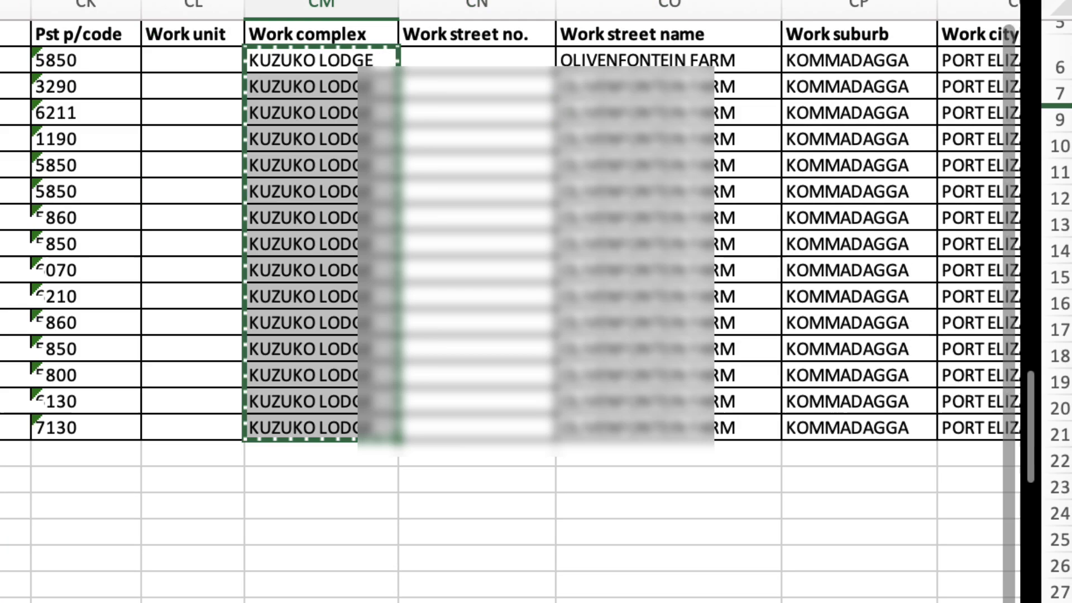
left_click(597, 77)
key("super+v")
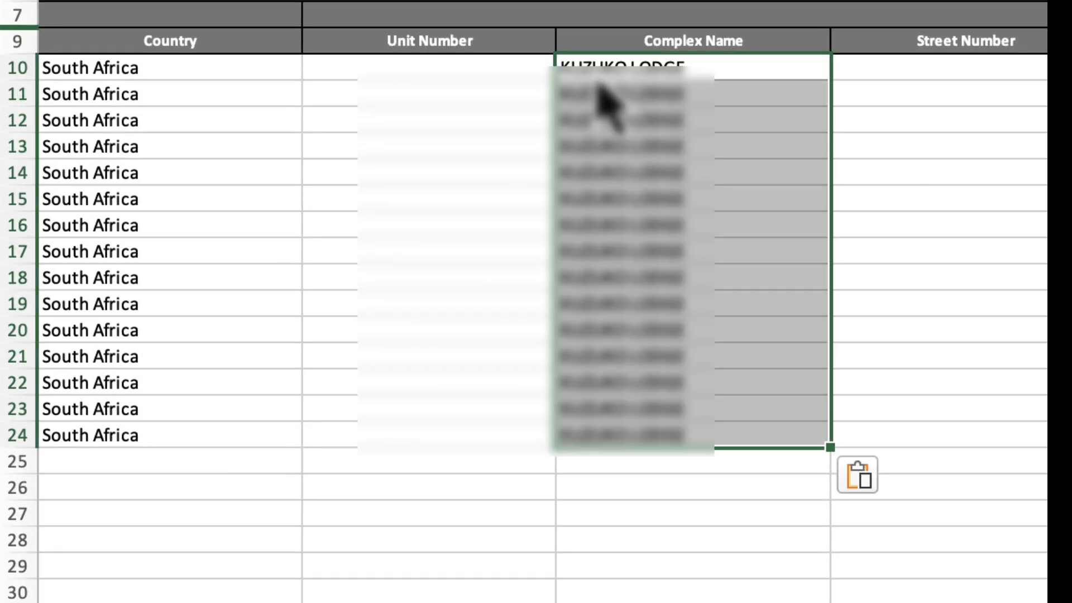
Copy the work street names from CO2:CO16 of the source sheet into the Work Address Street/Farm Name column, starting at row 10.
key("Right")
key("Right")
key("Right")
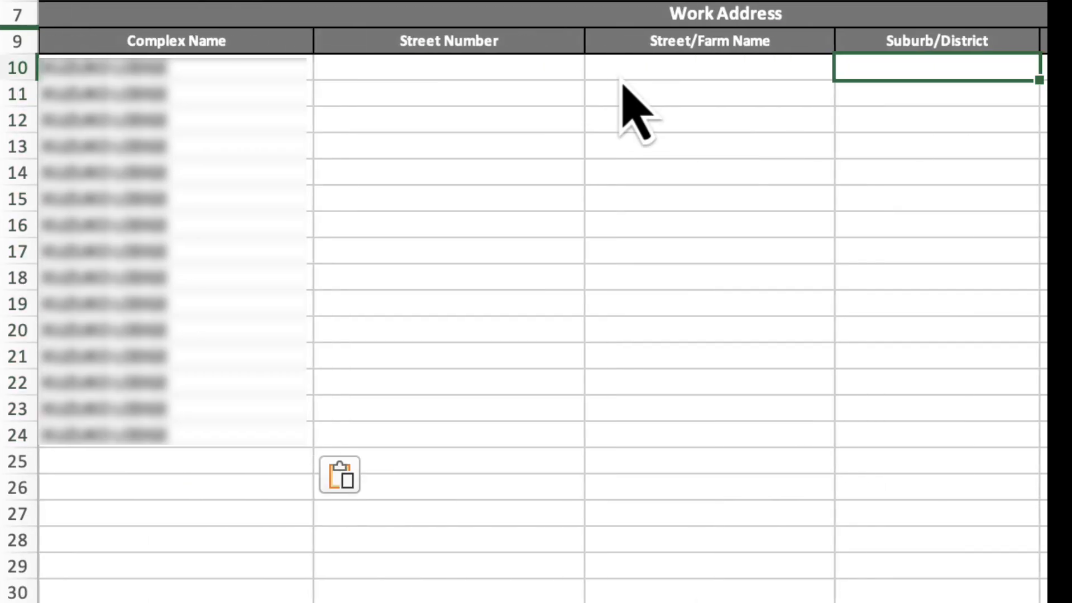
key("ctrl+Left")
left_click_drag(172, 62, 146, 422)
key("super+c")
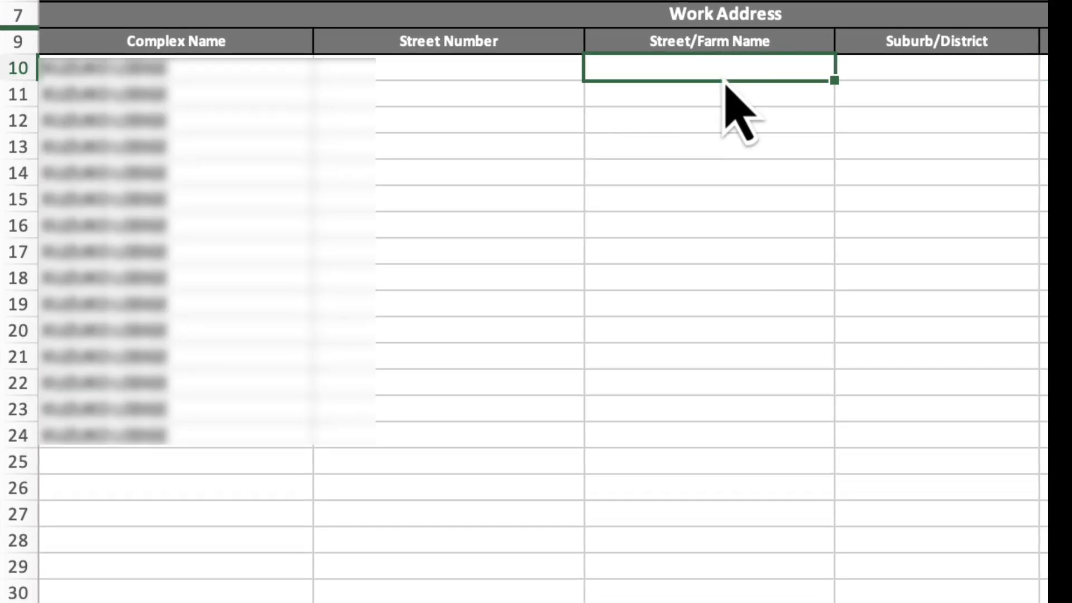
key("super+v")
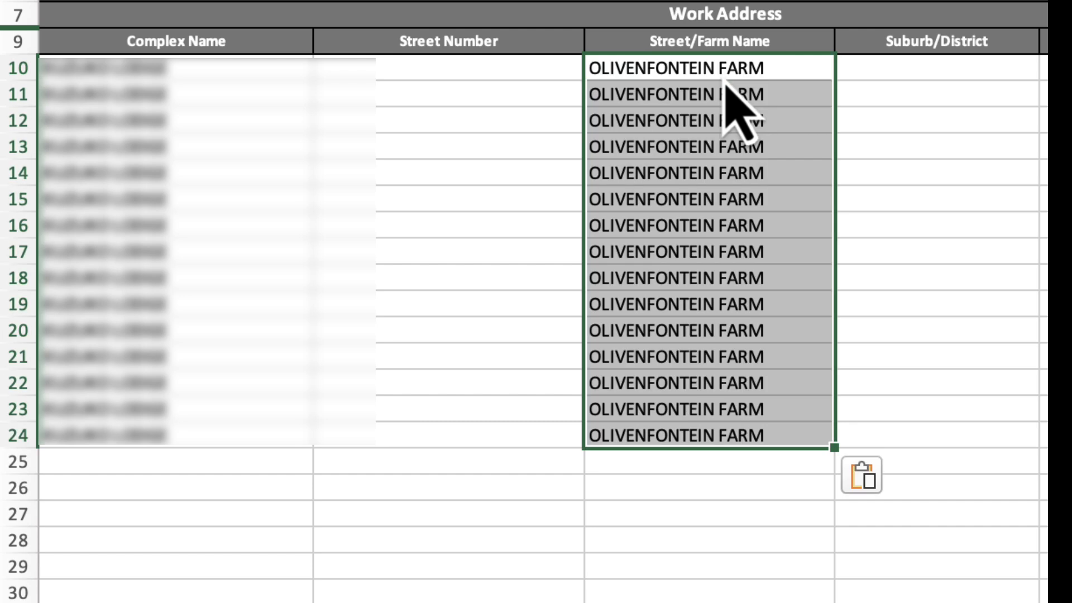
Copy the work suburbs from CP2:CP16 of the source sheet into the Work Address Suburb/District column, starting at row 10.
scroll(729, 108, "right", 3)
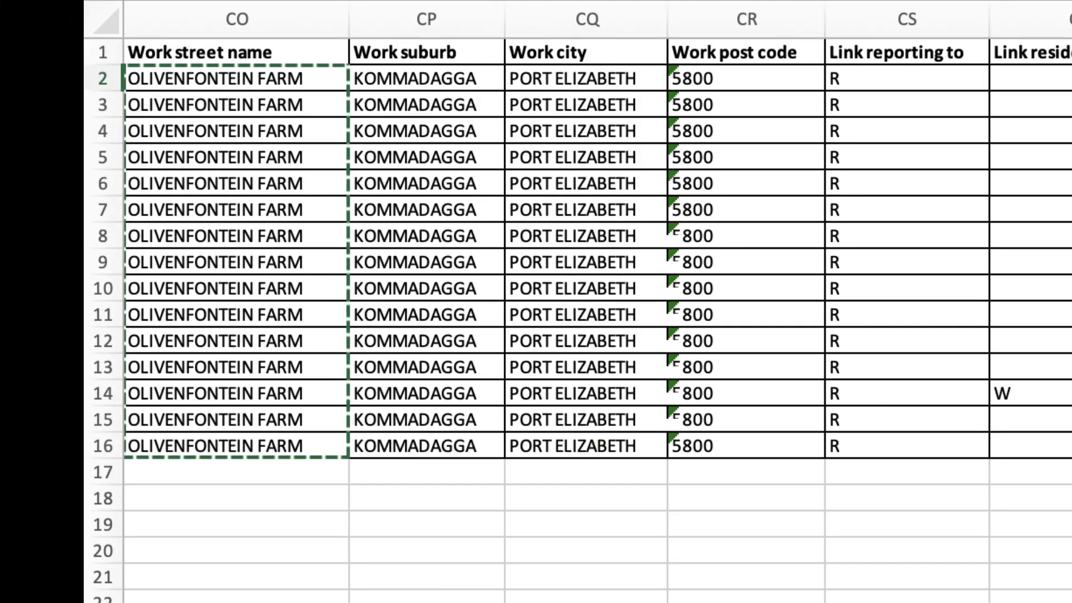
left_click(426, 87)
key("super+shift+Down")
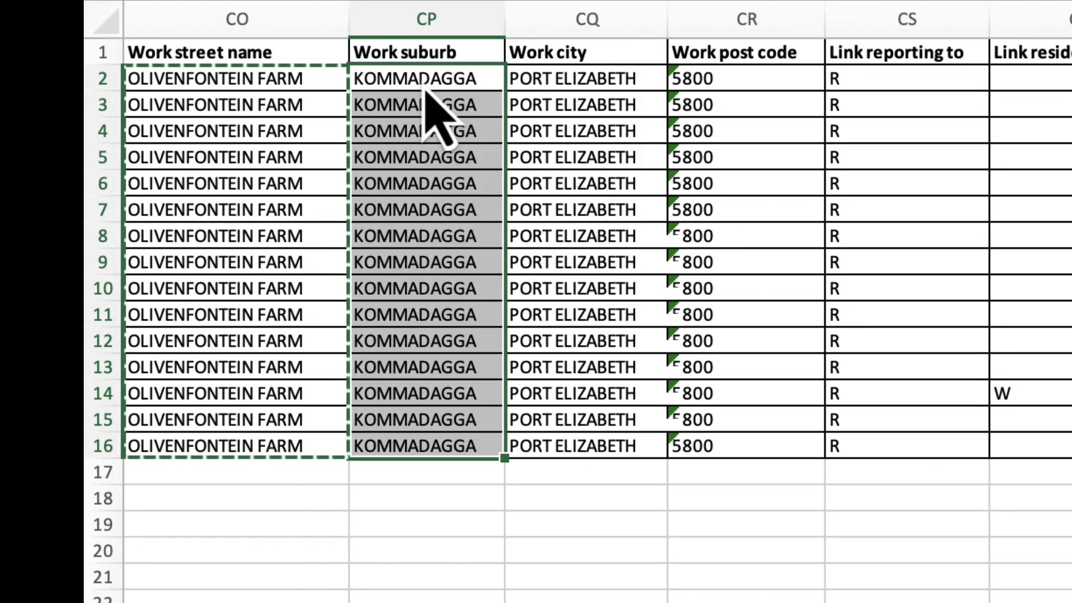
key("super+c")
left_click(924, 89)
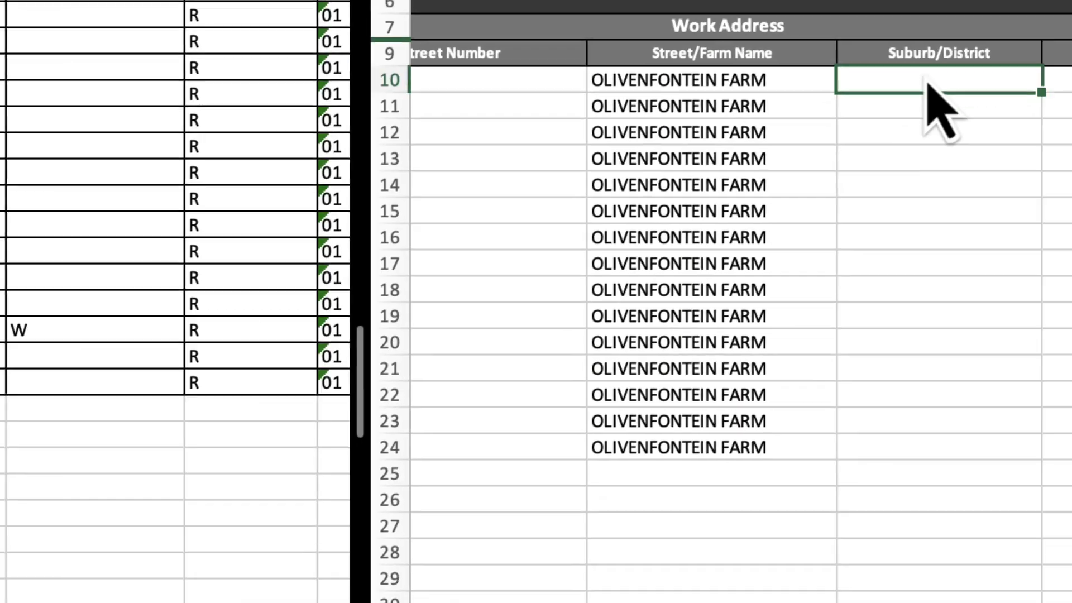
key("super+v")
left_click(843, 98)
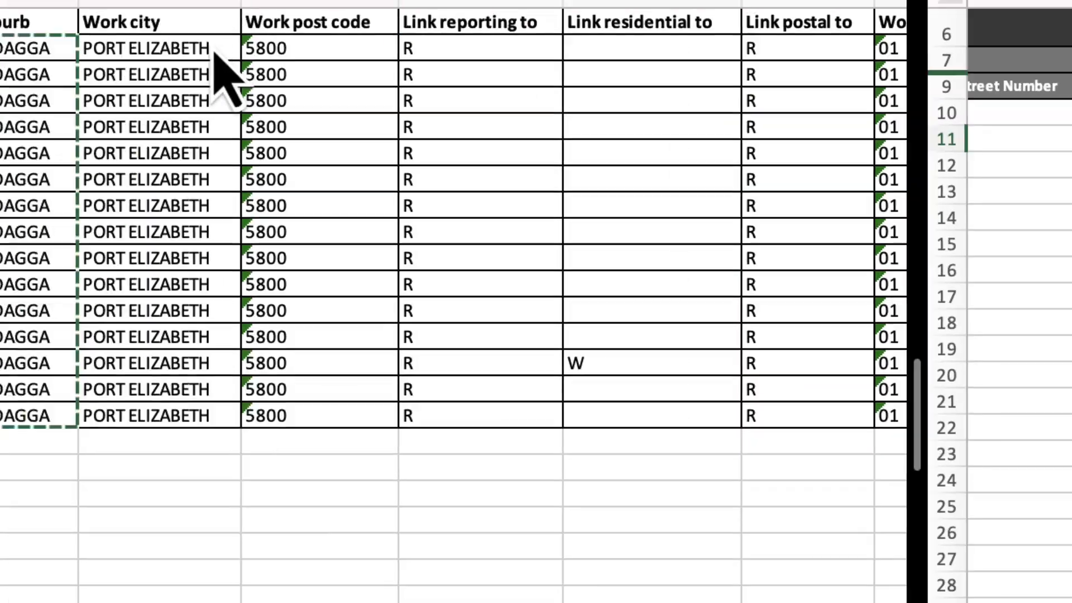
Copy the work cities from CQ2:CQ16 of the source sheet into the Work Address City/Town column, starting at row 10.
left_click_drag(558, 73, 562, 438)
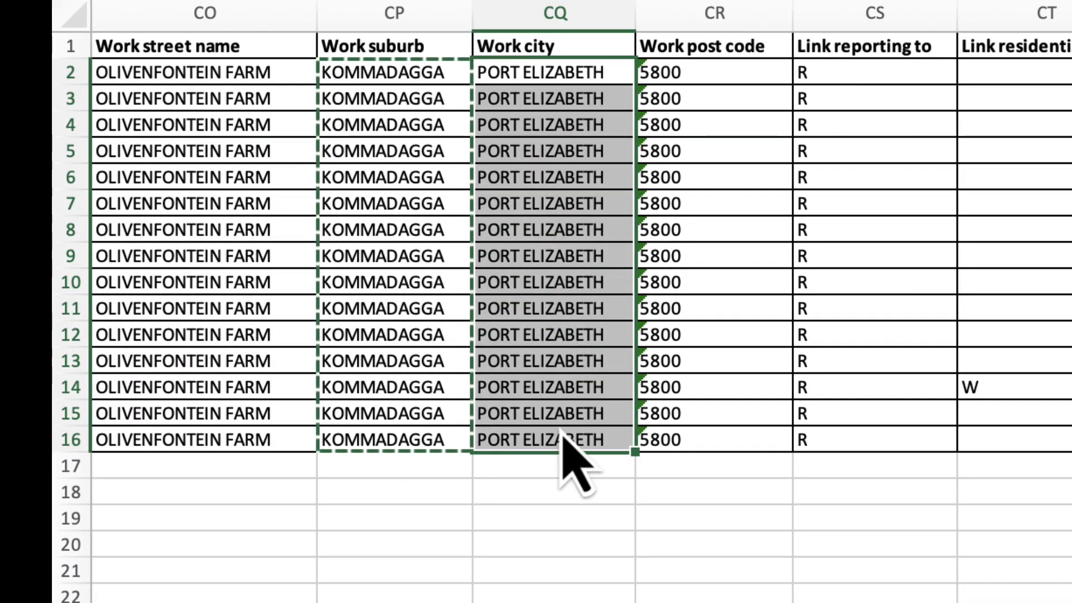
key("super+c")
left_click(770, 79)
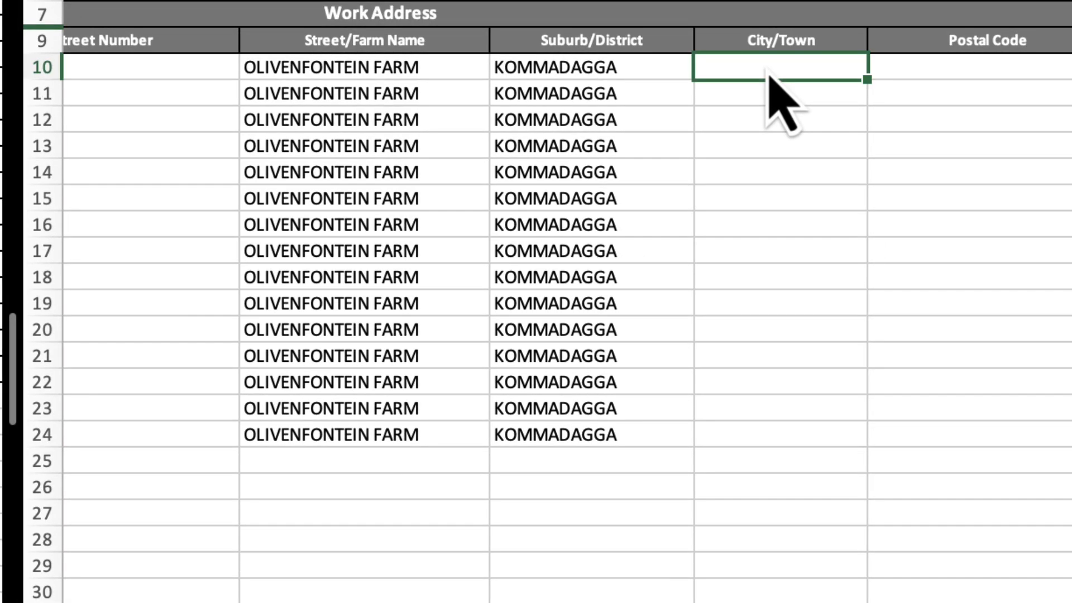
key("super+v")
Copy the work post codes from CR2:CR16 of the source sheet into the Work Address Postal Code column, starting at row 10.
key("Right")
key("Right")
key("Right")
key("Right")
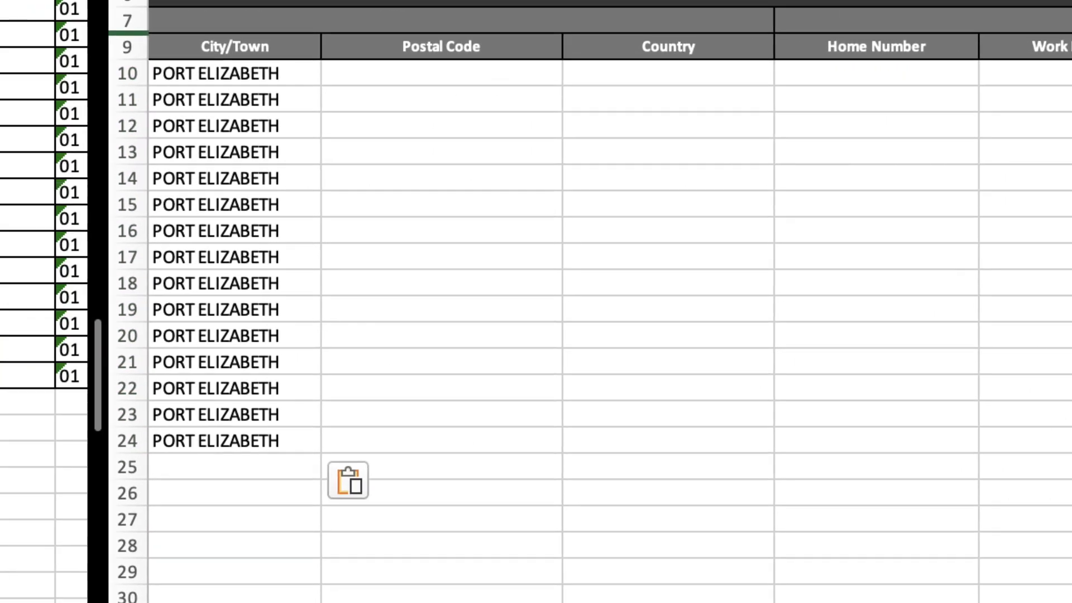
left_click_drag(279, 67, 279, 438)
key("super+c")
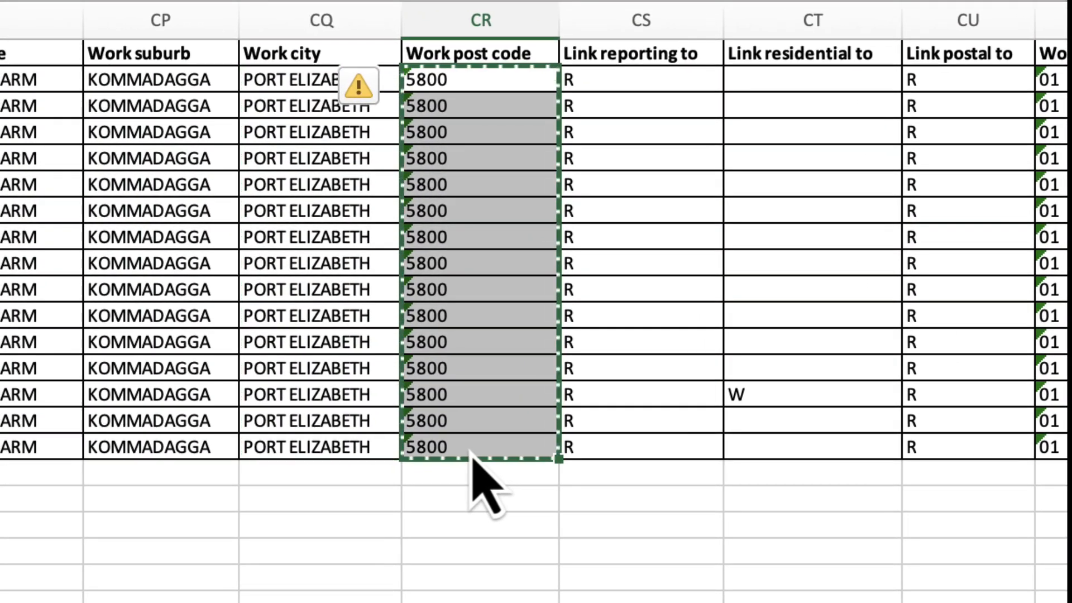
key("super+v")
Set the Work Address Country to South Africa in row 10 of the template and fill it down to row 24.
key("Right")
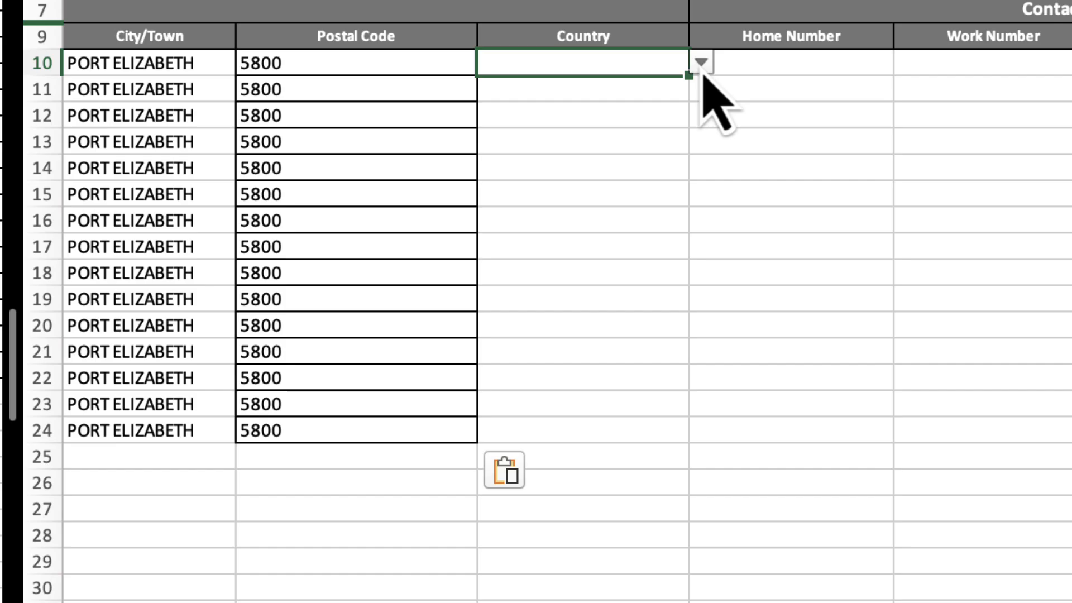
left_click(701, 63)
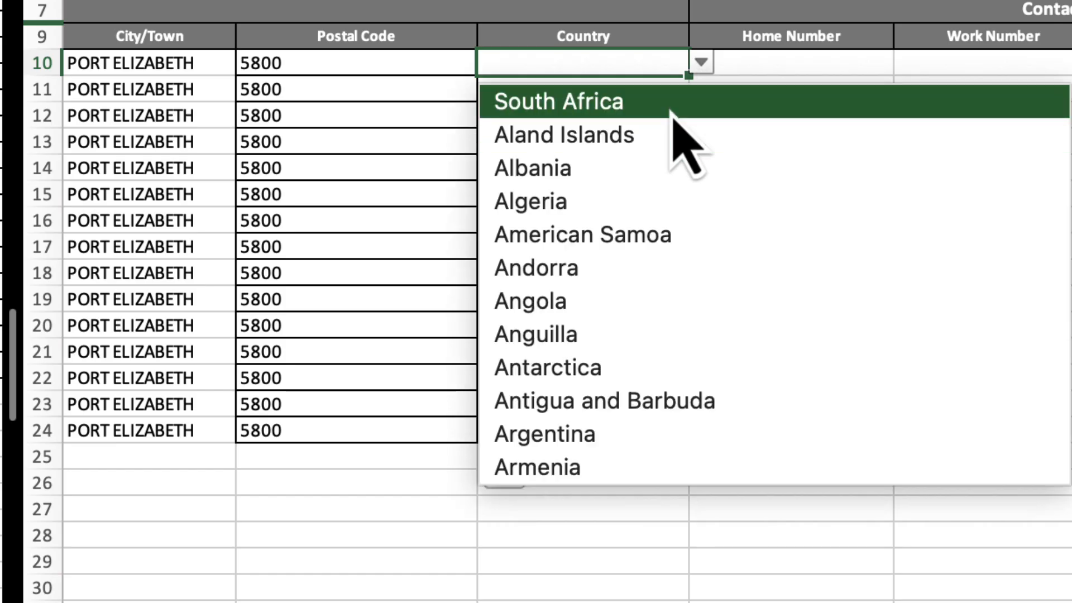
left_click(672, 110)
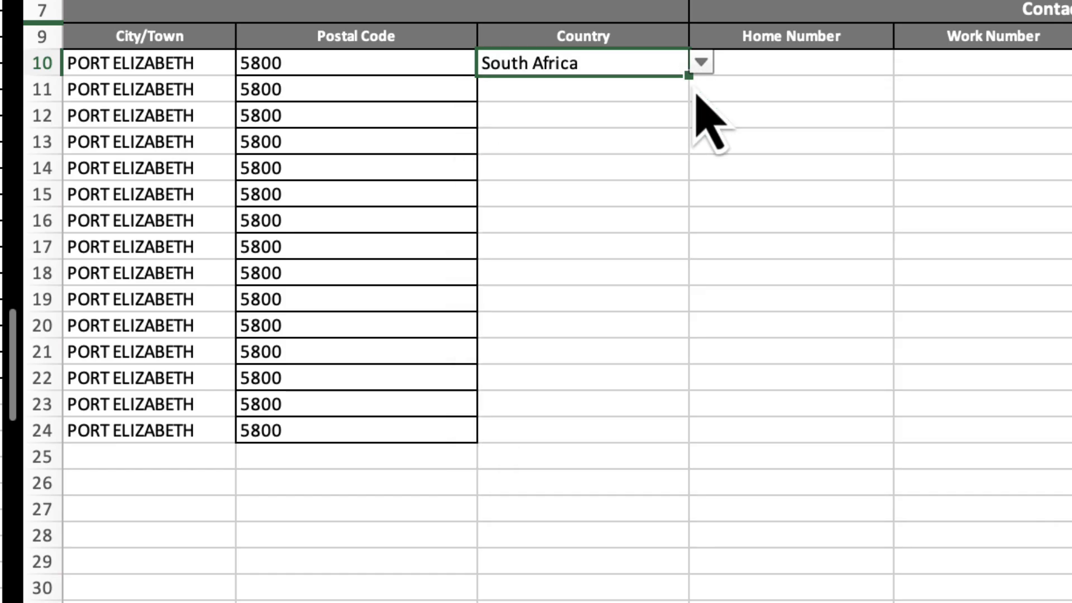
left_click_drag(688, 75, 669, 458)
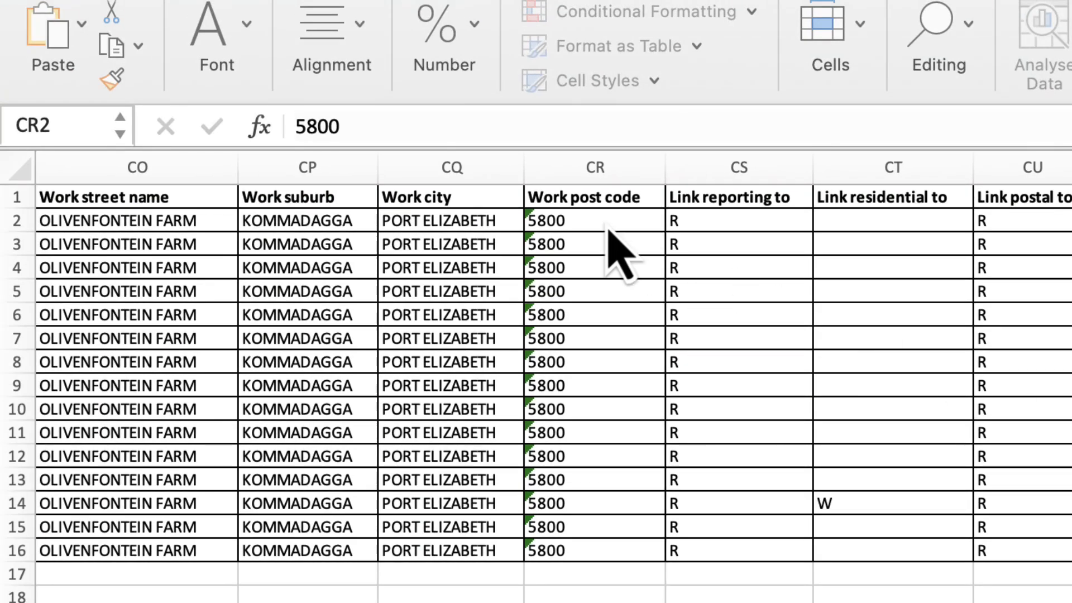
Highlight the transferred work address columns, CL1:CR16, on the source sheet with the fill colour.
key("ctrl+shift+Down")
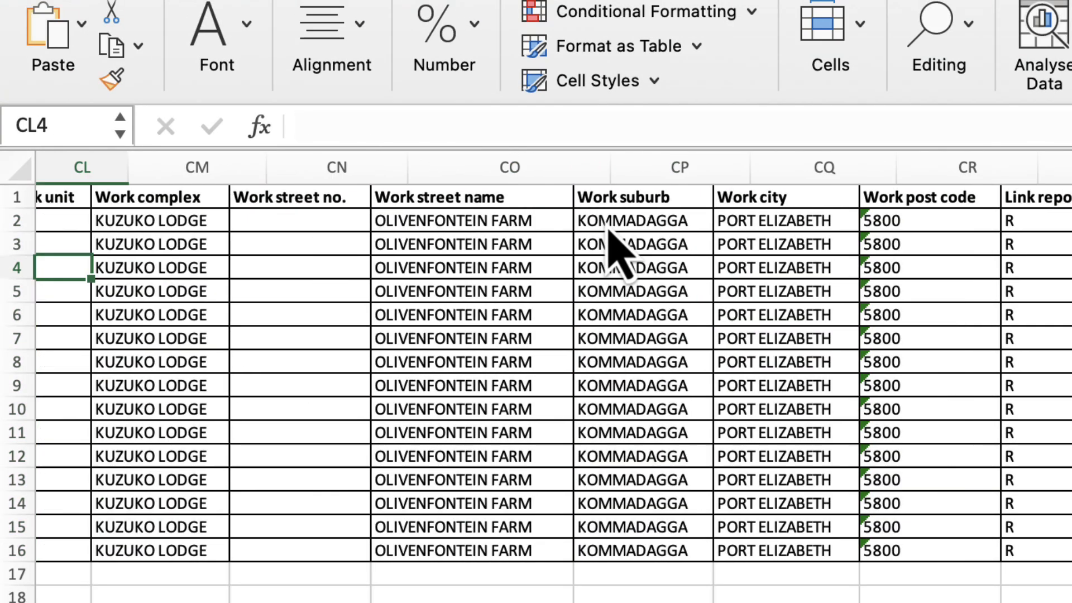
key("Left")
key("Left")
key("Left")
key("Right")
key("Right")
key("Right")
key("Up")
key("Up")
key("Up")
key("shift+Down")
key("shift+Down")
key("shift+Down")
key("shift+Down")
key("shift+Down")
key("shift+Down")
key("shift+Down")
key("shift+Down")
key("shift+Down")
key("shift+Down")
key("shift+Down")
key("shift+Down")
key("shift+Down")
key("shift+Down")
key("shift+Down")
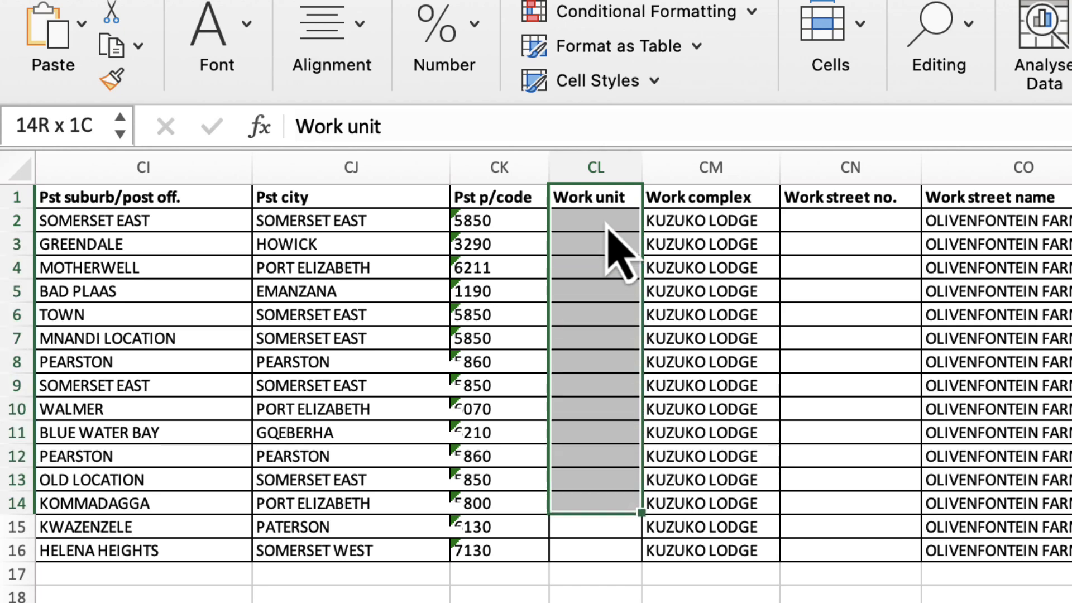
key("shift+Right")
key("shift+Right")
key("shift+Right")
key("shift+Right")
key("shift+Right")
key("shift+Right")
key("shift+Right")
key("shift+Right")
key("shift+Left")
key("shift+Left")
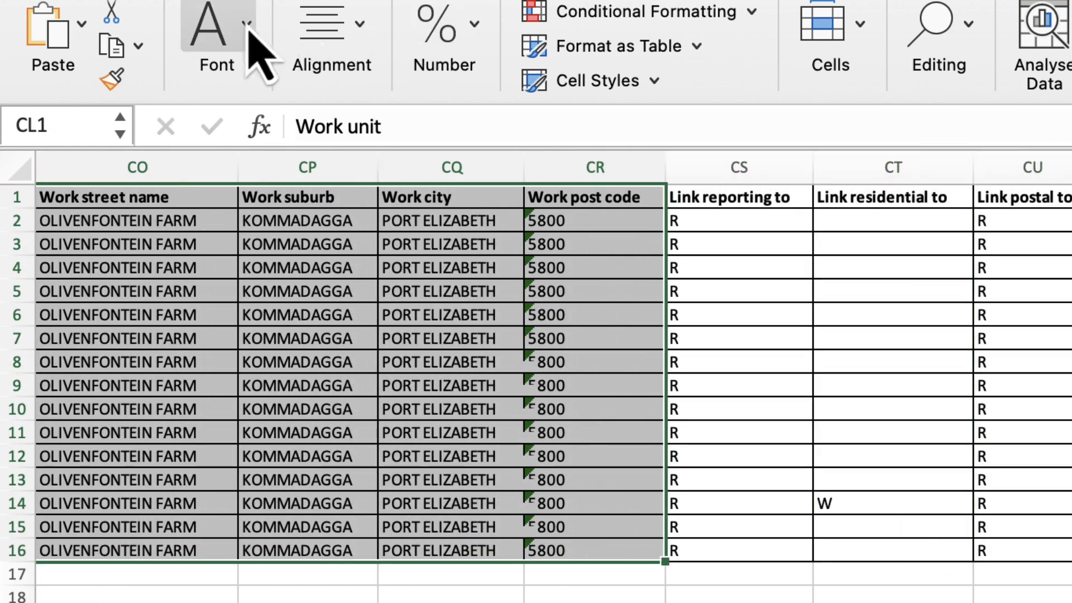
left_click(244, 28)
left_click(296, 168)
Highlight the transferred residential address columns, BY1:CD16, on the source sheet with the yellow fill colour.
key("Left")
key("Left")
key("Left")
key("Left")
key("Left")
key("Left")
key("Left")
key("Left")
key("Left")
key("Left")
key("Left")
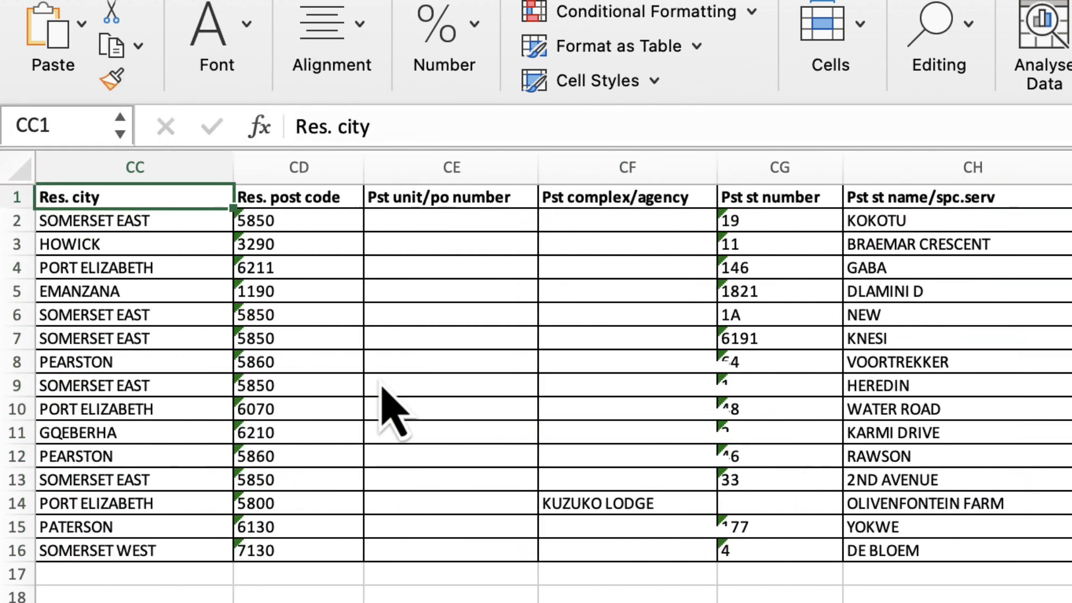
key("Left")
key("Left")
key("Left")
key("Right")
key("shift+Down")
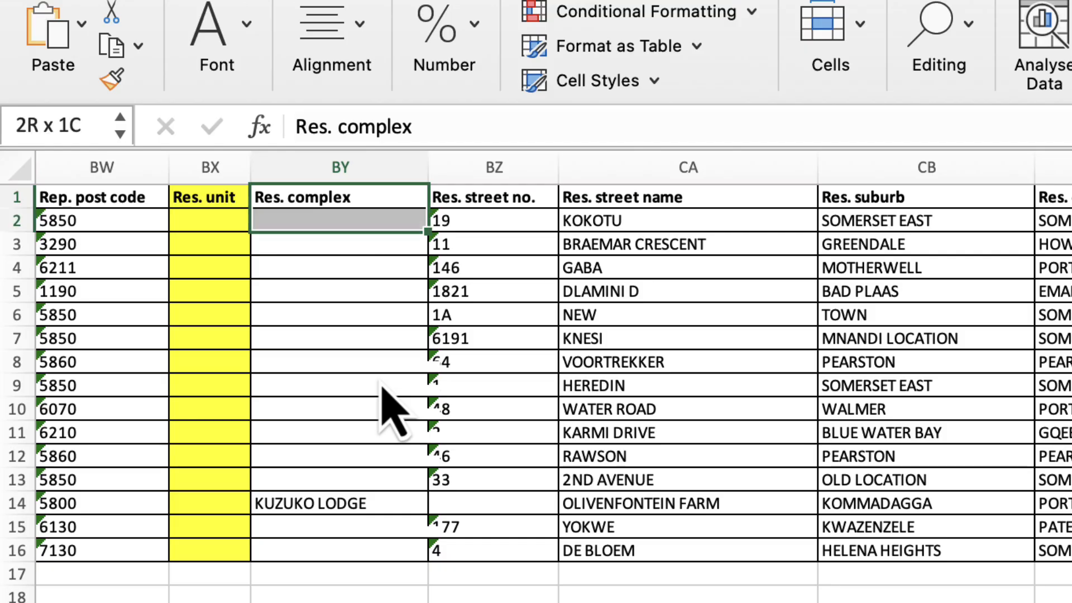
key("shift+Down")
key("shift+Down")
key("shift+Down")
key("shift+Down")
key("shift+Down")
key("shift+Down")
key("shift+Down")
key("shift+Down")
key("shift+Down")
key("shift+Down")
key("shift+Down")
key("shift+Down")
key("shift+Down")
key("shift+Down")
key("shift+Right")
key("shift+Right")
key("shift+Right")
key("shift+Right")
key("shift+Right")
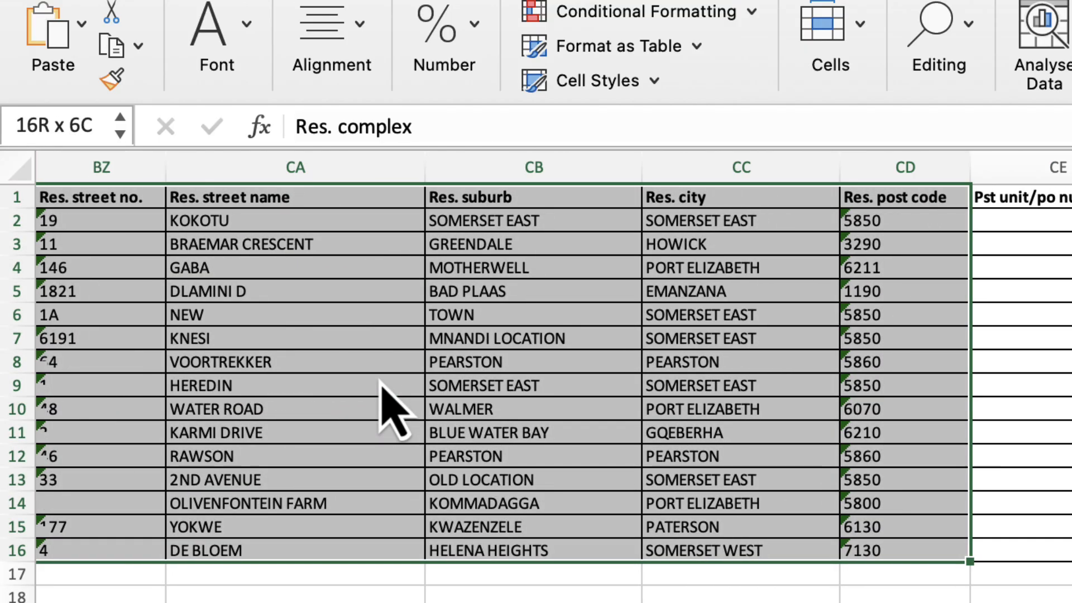
key("shift+Right")
key("shift+Left")
left_click(254, 34)
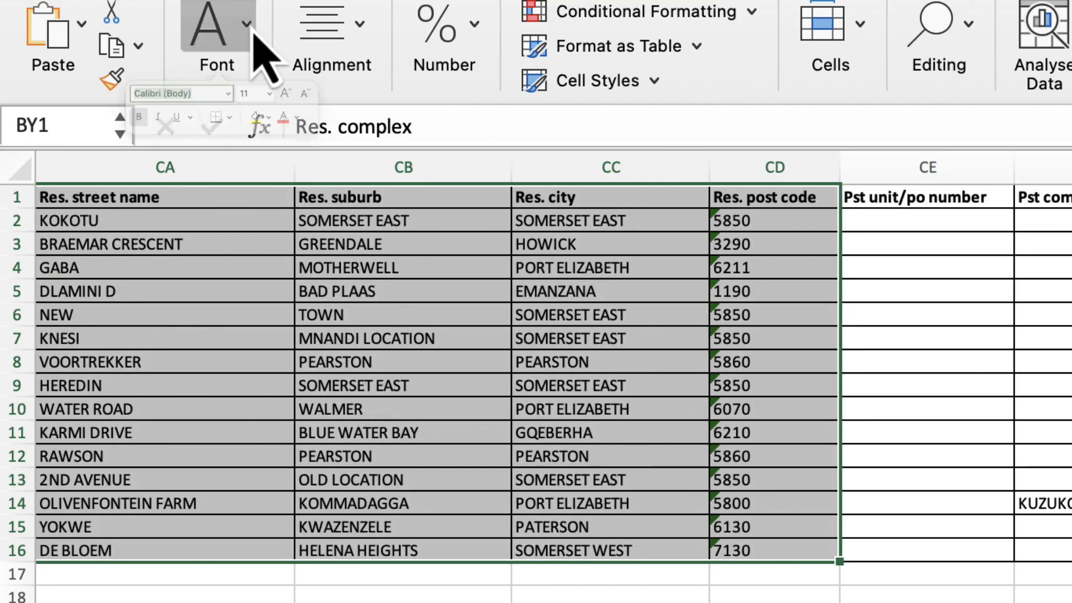
left_click(296, 167)
left_click(533, 482)
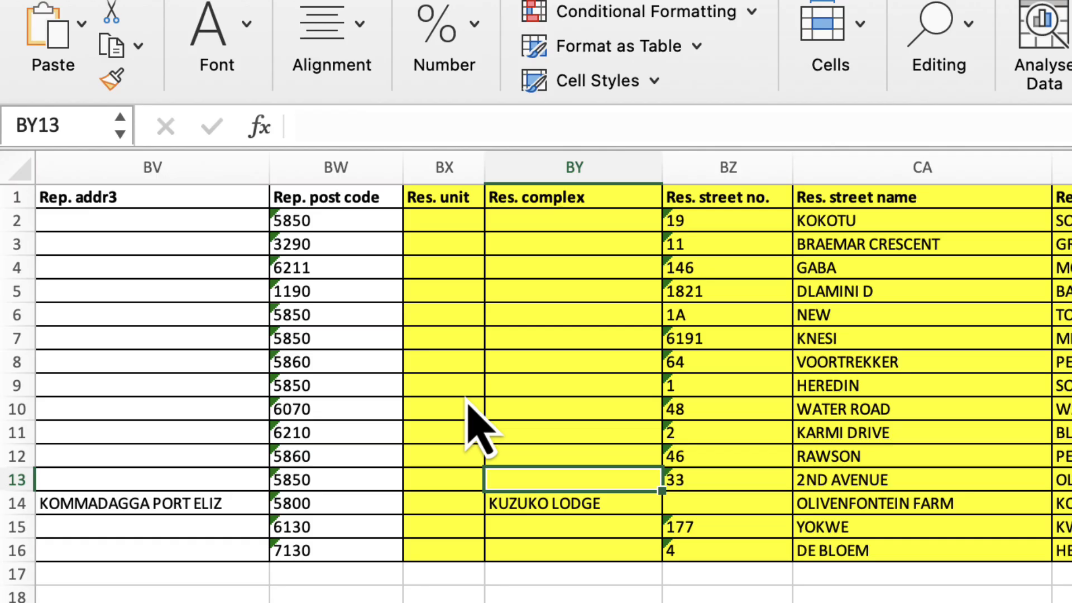
Look through the reporting address columns beside the highlighted residential address data on the source sheet.
left_click(369, 268)
key("Left")
key("Left")
key("Left")
key("Left")
key("Left")
key("Left")
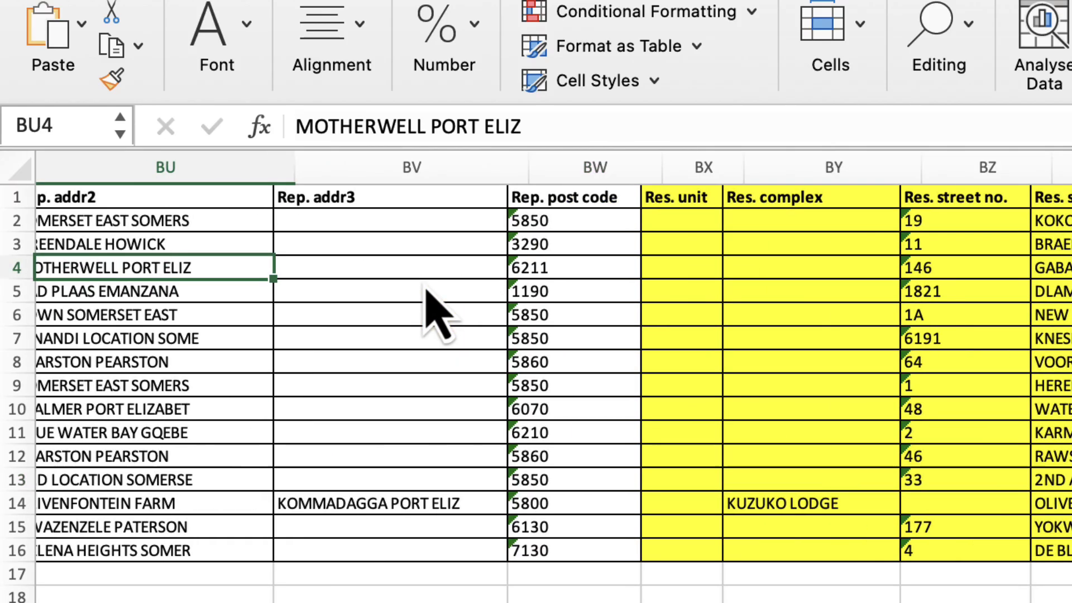
key("Left")
key("Left")
key("Left")
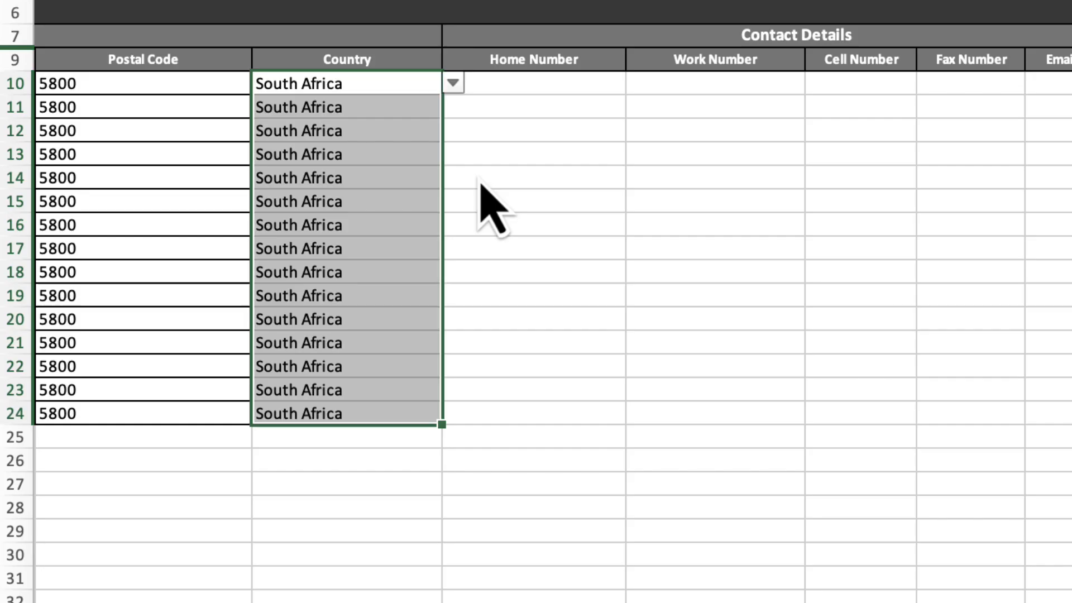
Examine the rules for the Home Number and Work Number contact fields on the template's Validation Rules sheet.
left_click(479, 180)
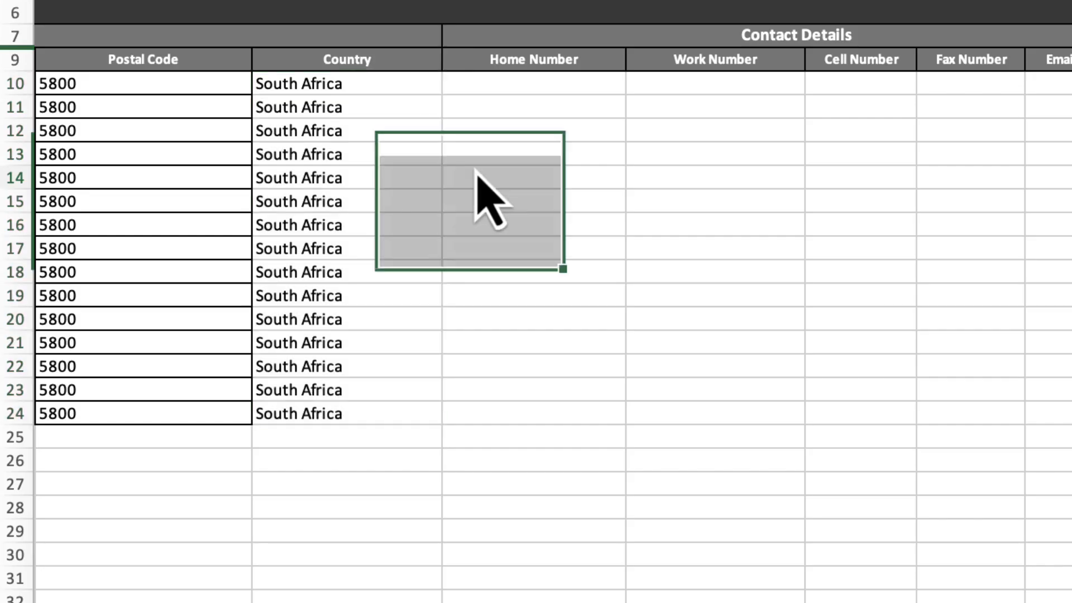
key("Up")
key("Up")
key("Up")
key("Up")
key("F2")
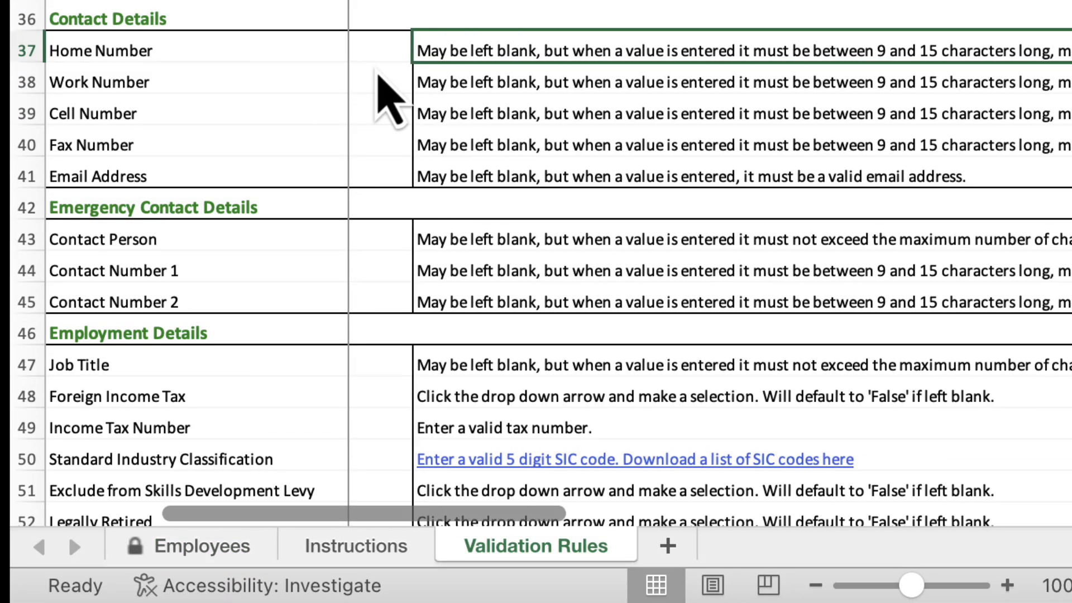
scroll(386, 96, "right", 1)
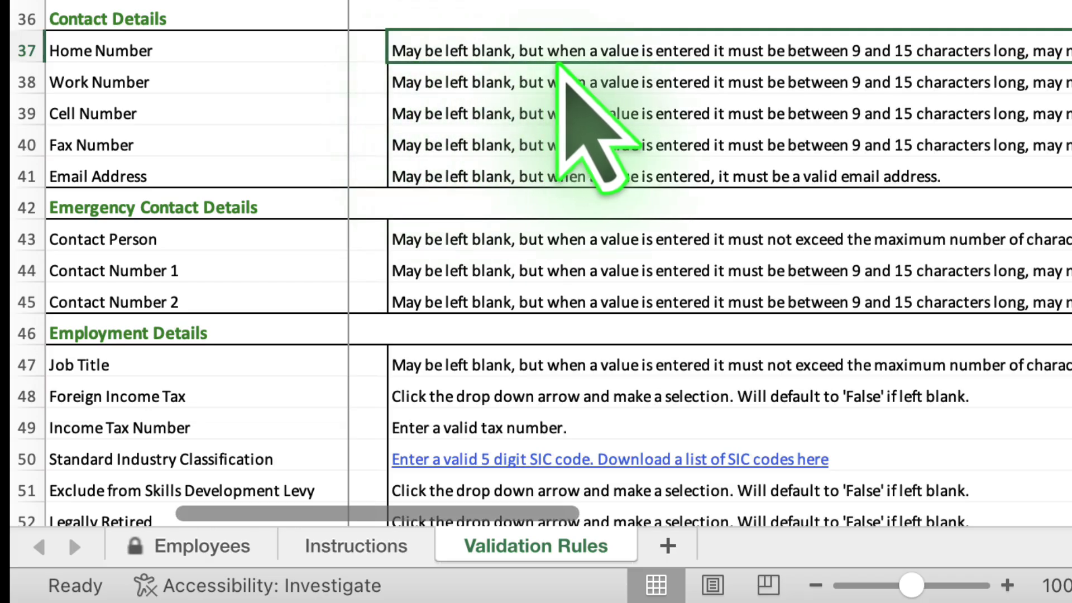
scroll(471, 67, "right", 4)
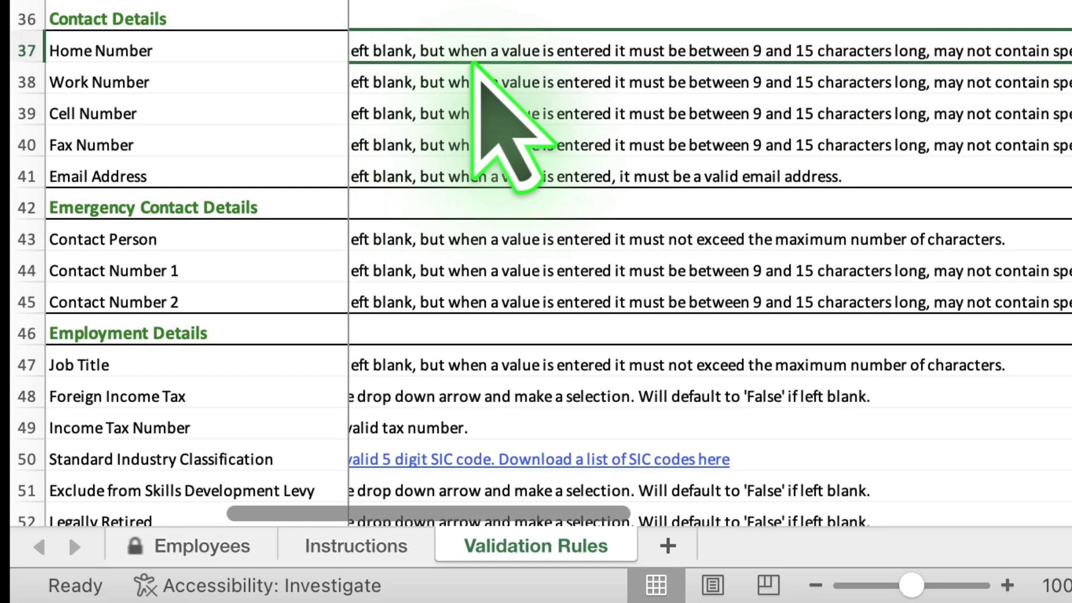
scroll(663, 64, "right", 1)
left_click(636, 63)
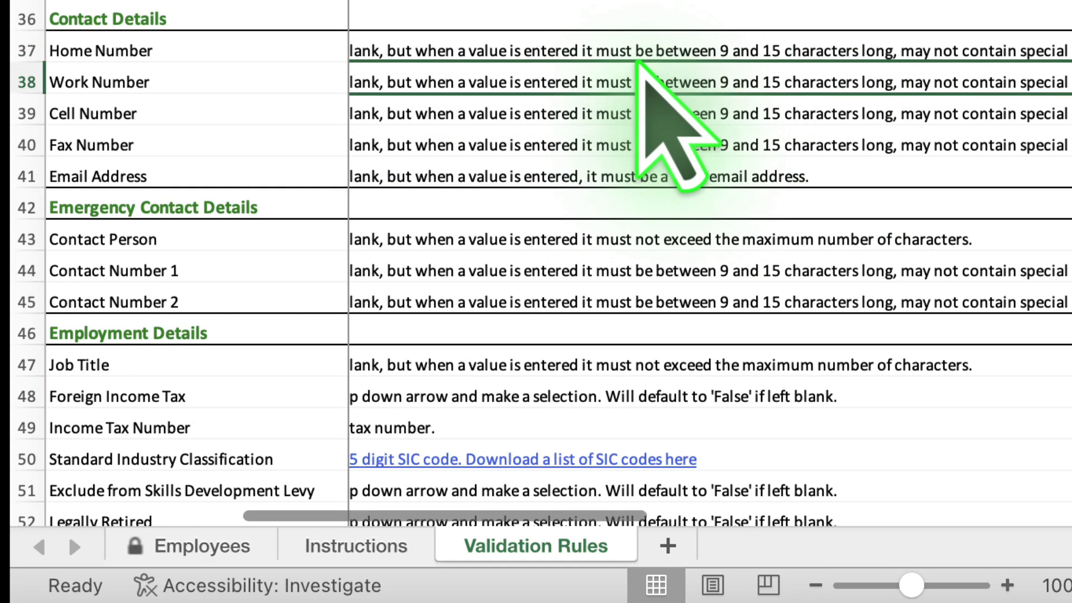
double_click(642, 69)
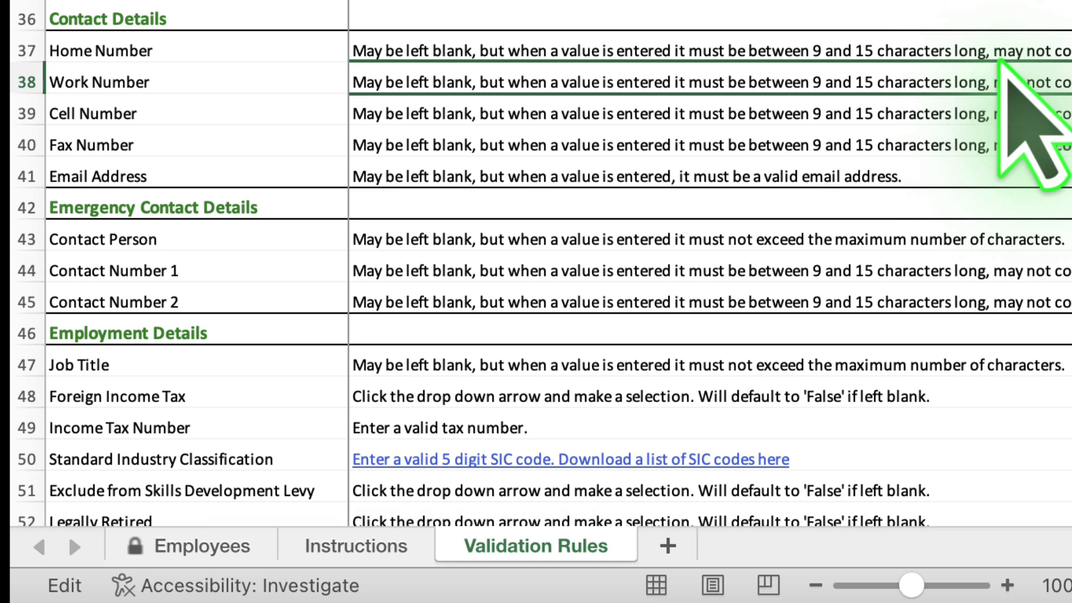
scroll(986, 59, "up", 2)
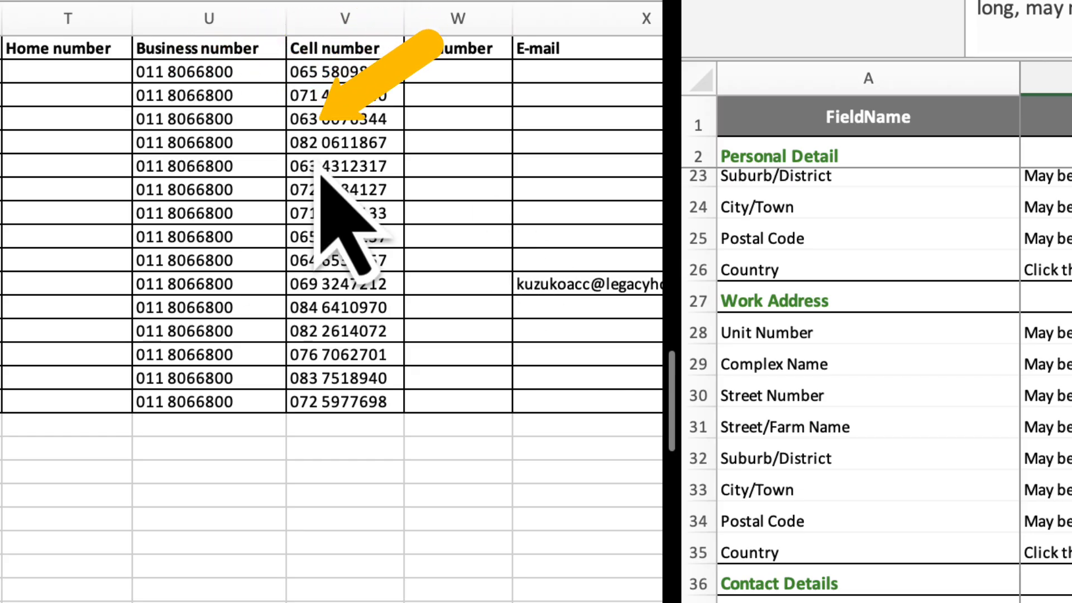
Copy the Business number column U from Sheet1 into column G of Sheet2, starting at G1.
left_click_drag(251, 68, 232, 411)
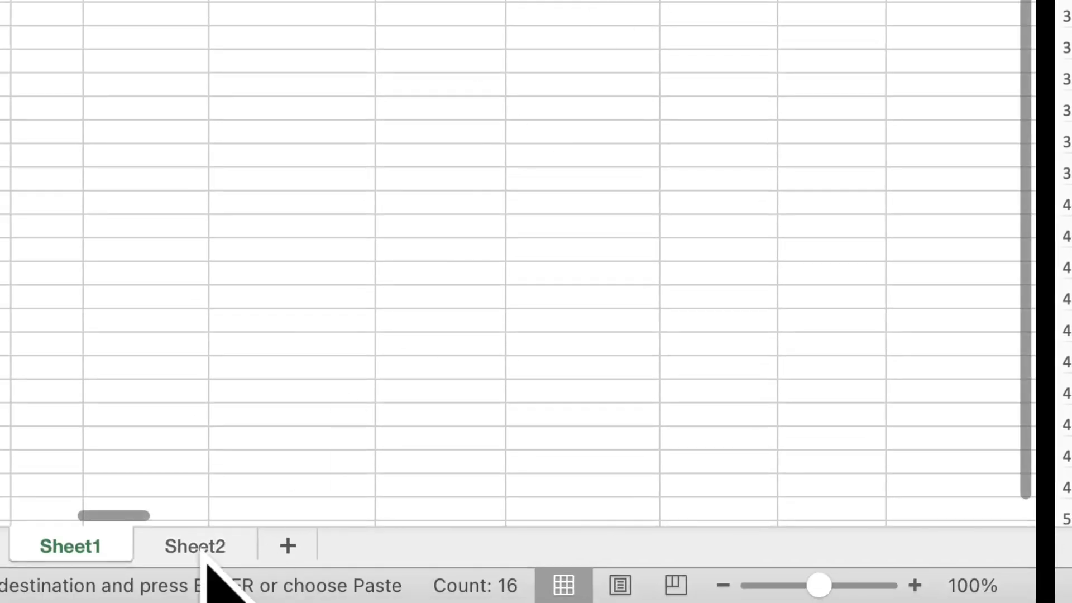
left_click(170, 589)
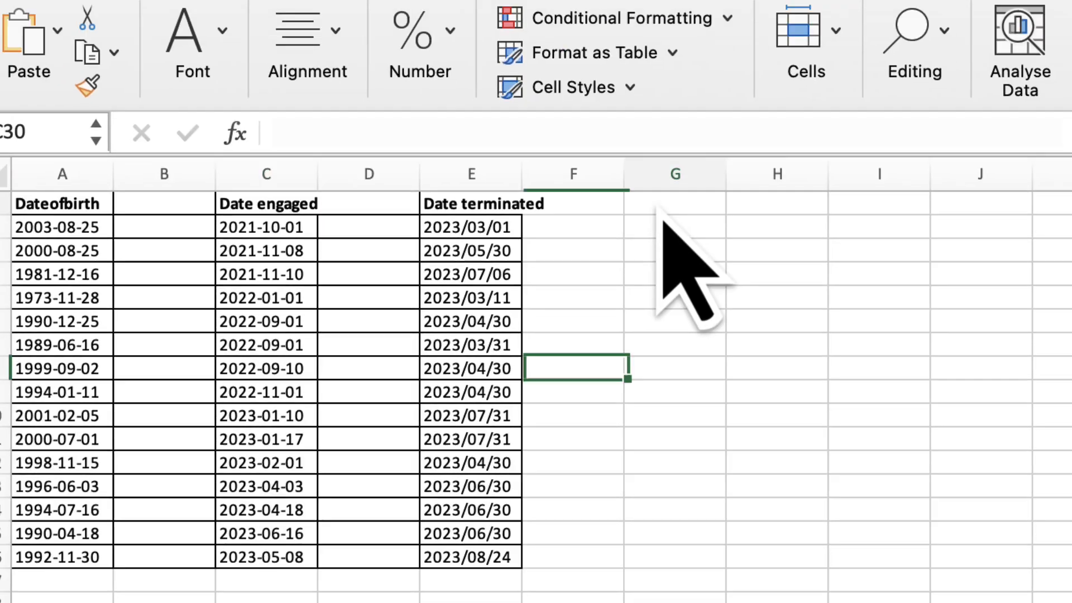
left_click(660, 208)
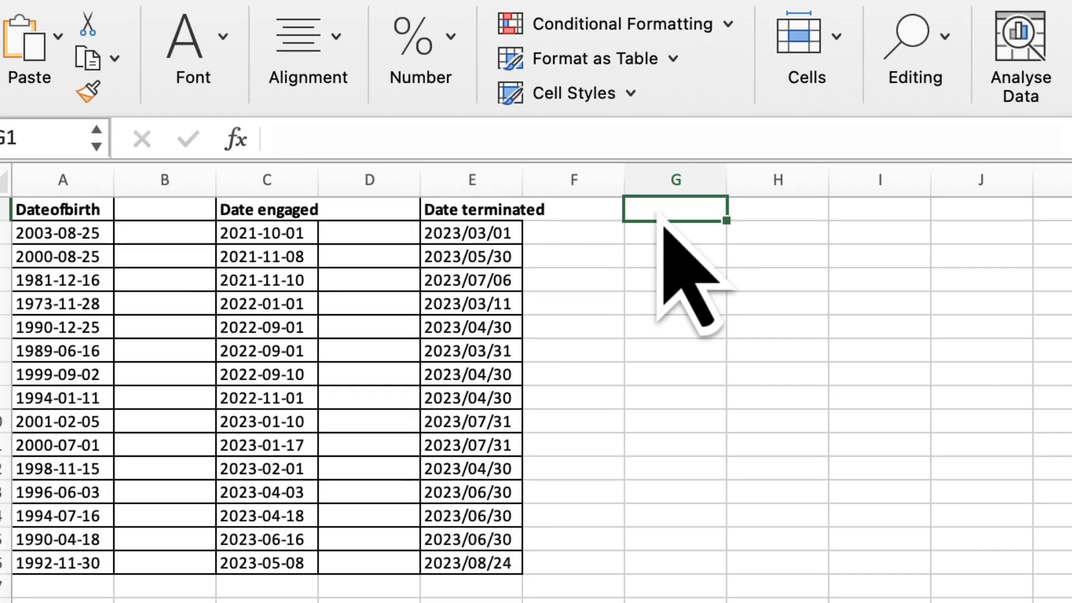
key("super+v")
Remove all spaces from column G of Sheet2 by replacing every space with nothing.
left_click(915, 53)
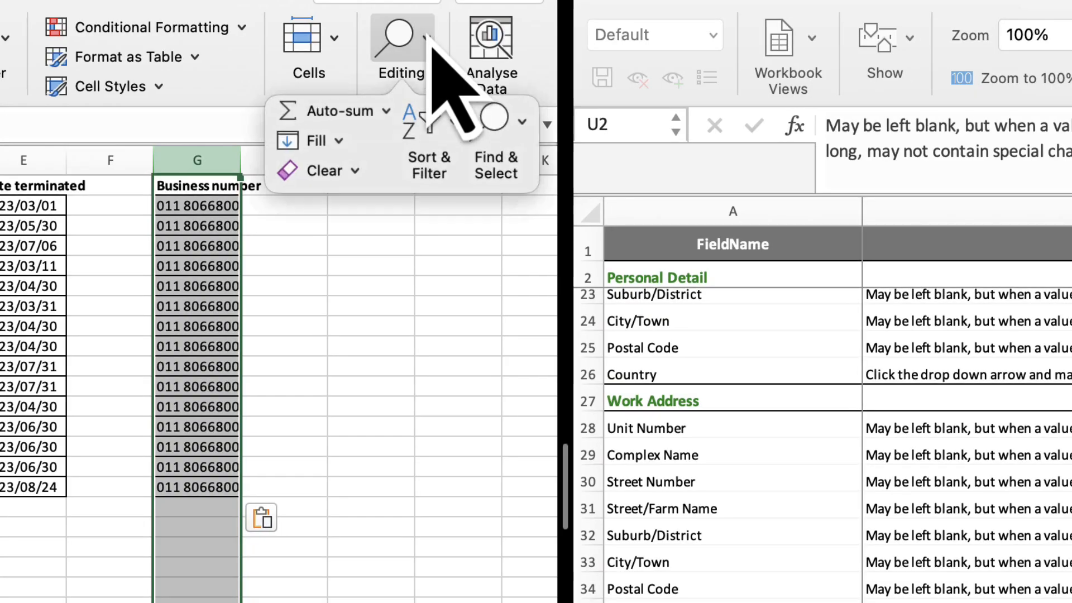
left_click(515, 144)
left_click(552, 197)
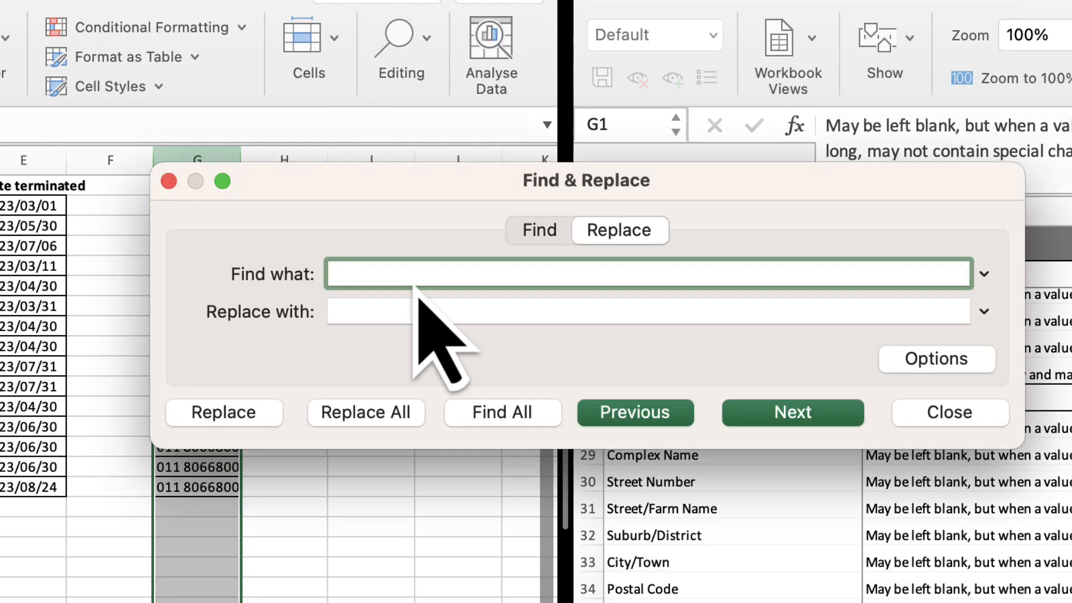
left_click(377, 312)
left_click(401, 413)
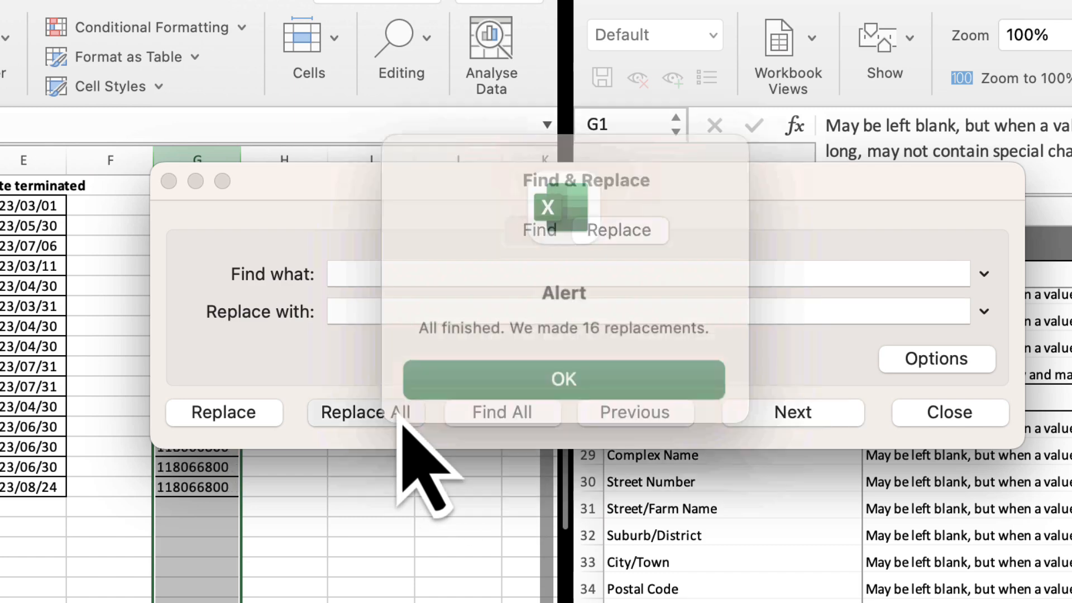
left_click(491, 377)
left_click(944, 412)
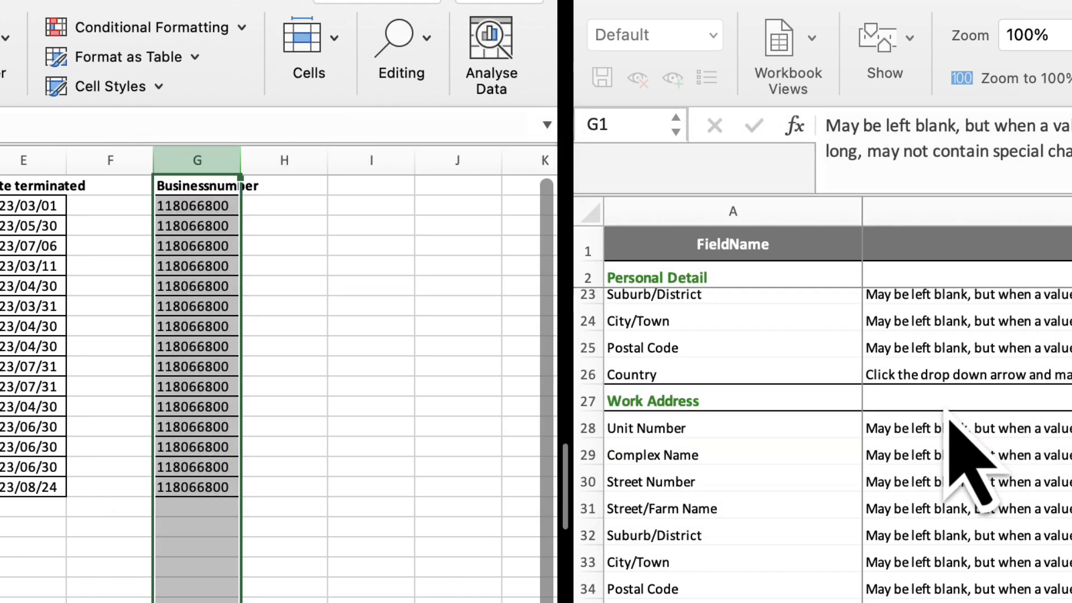
Enter 0 in H2 and join it to the business number in I2 with the formula =H2&G2.
left_click(478, 224)
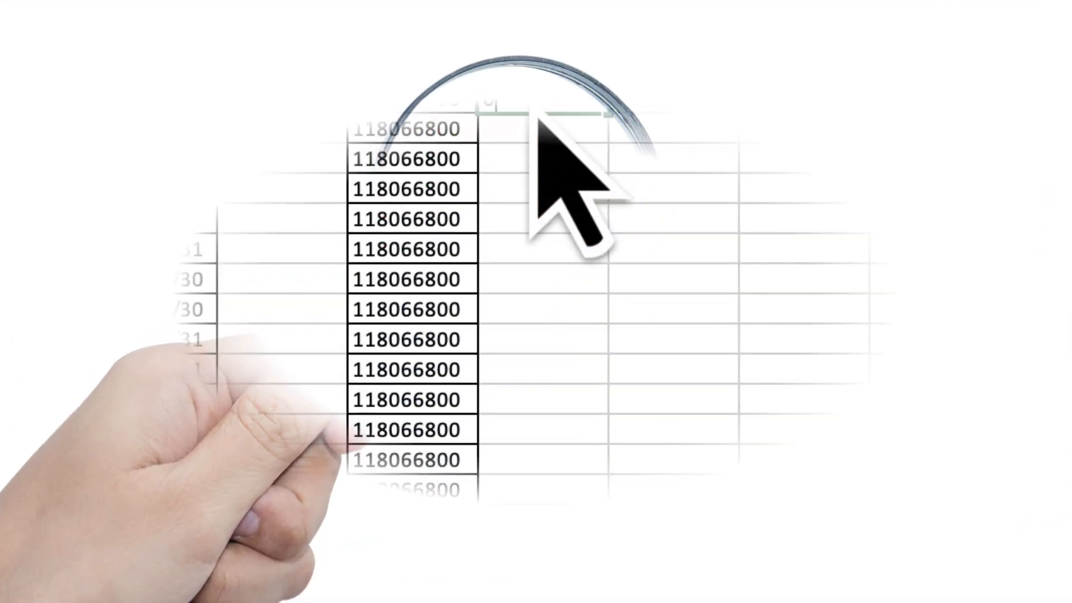
type("0")
key("Return")
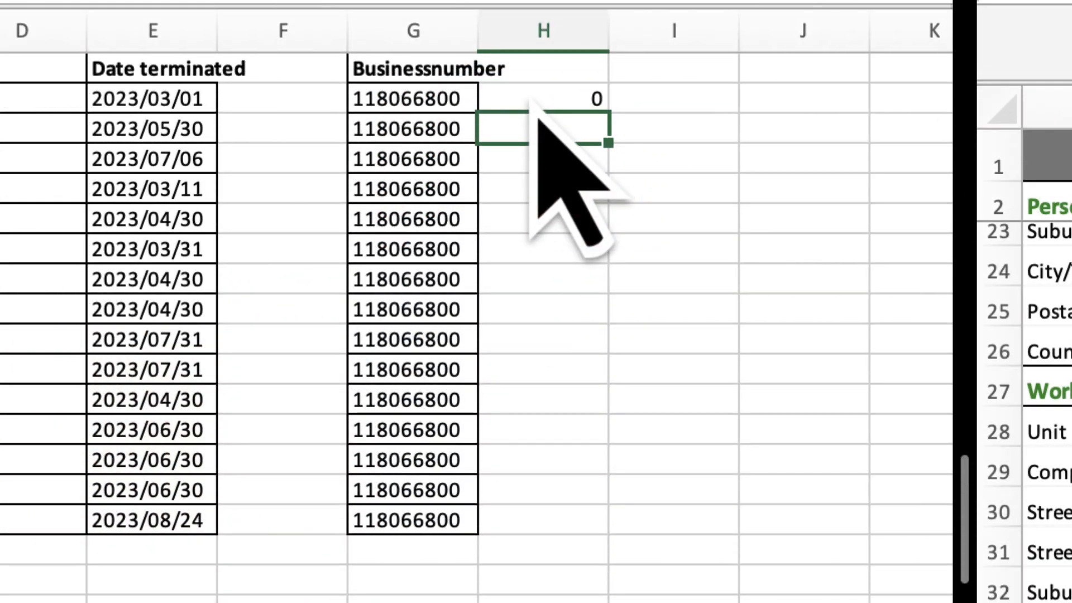
key("Right")
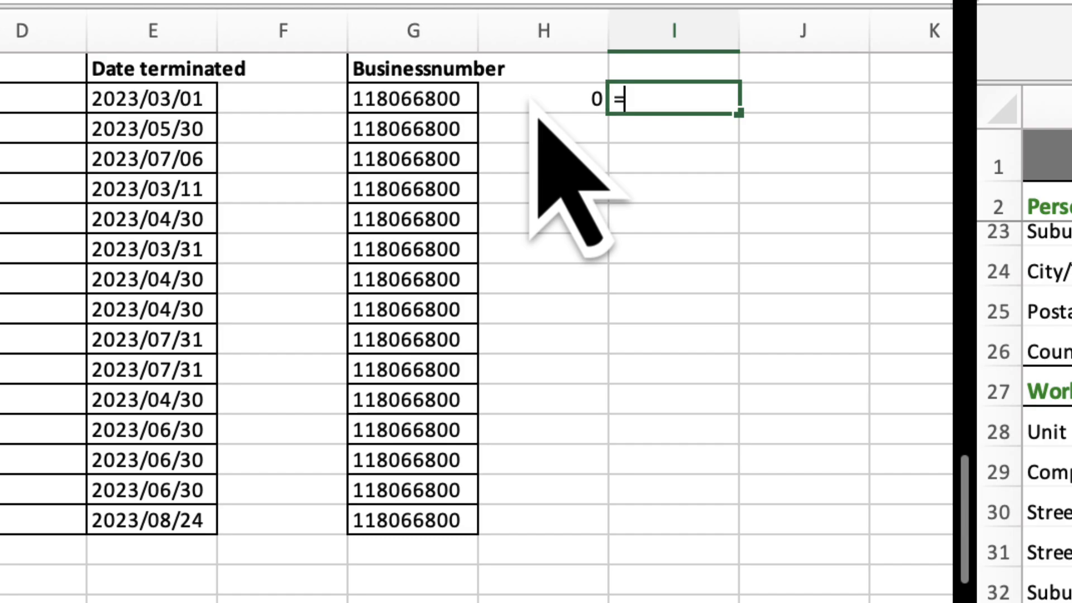
type("=")
left_click(531, 102)
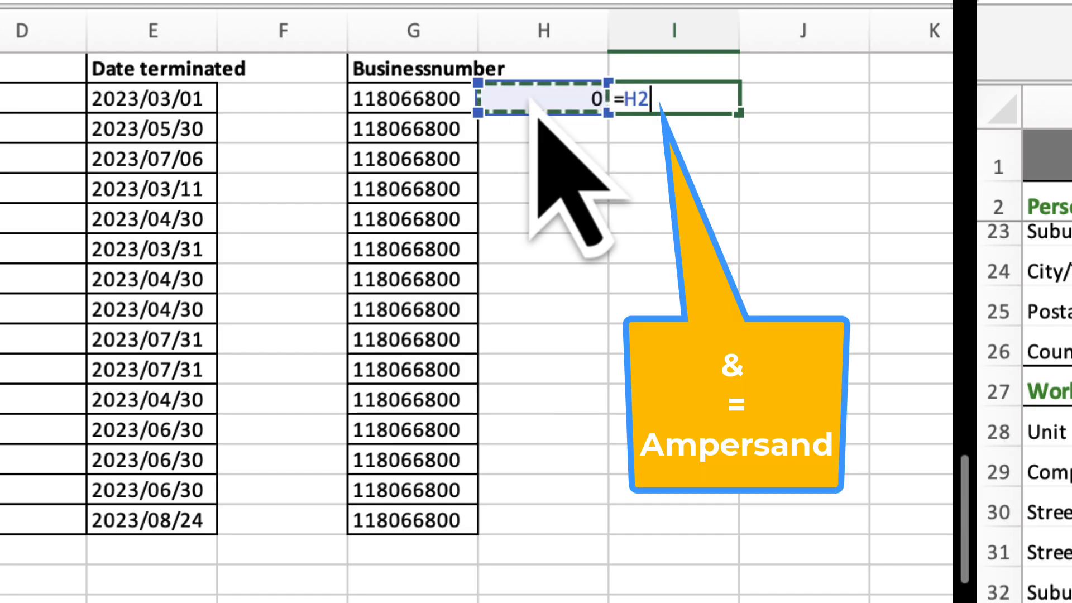
type("&")
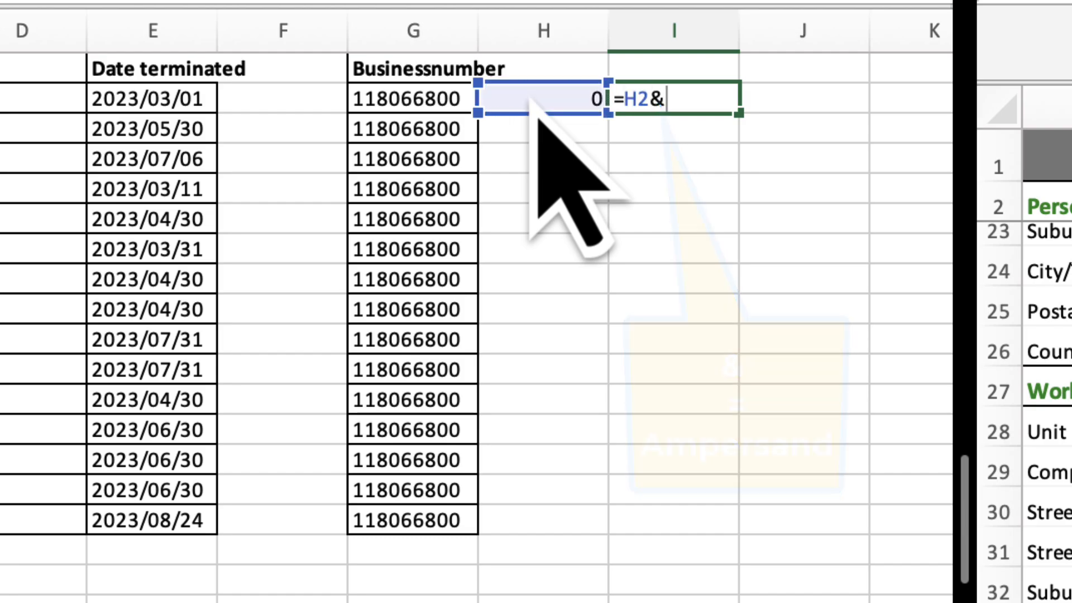
key("Left")
key("Left")
key("Return")
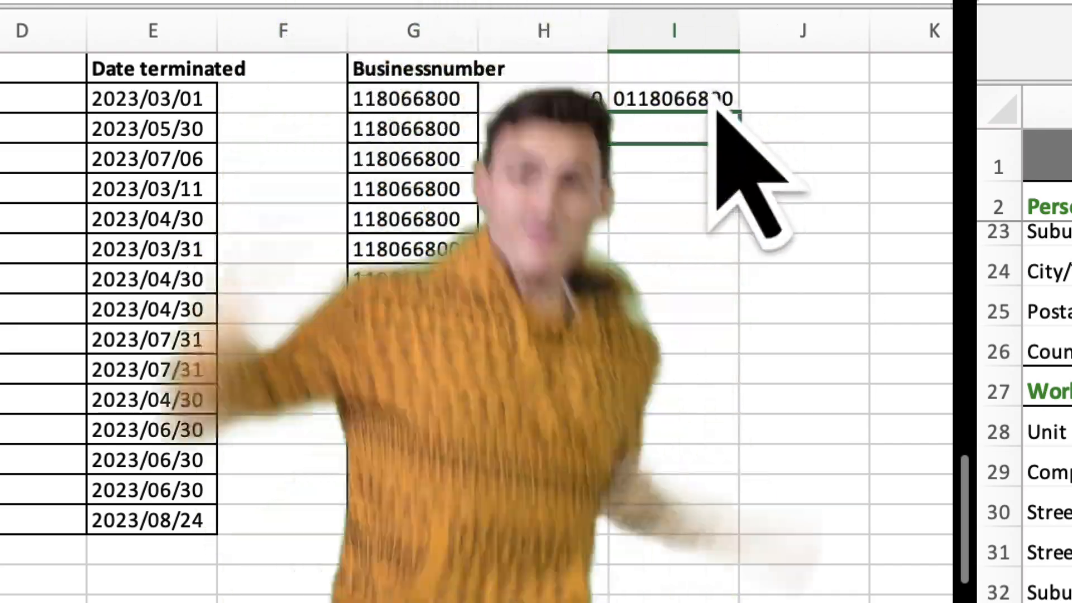
Fill the I2 formula down to I16 and the 0 in H2 down to H16.
left_click(715, 104)
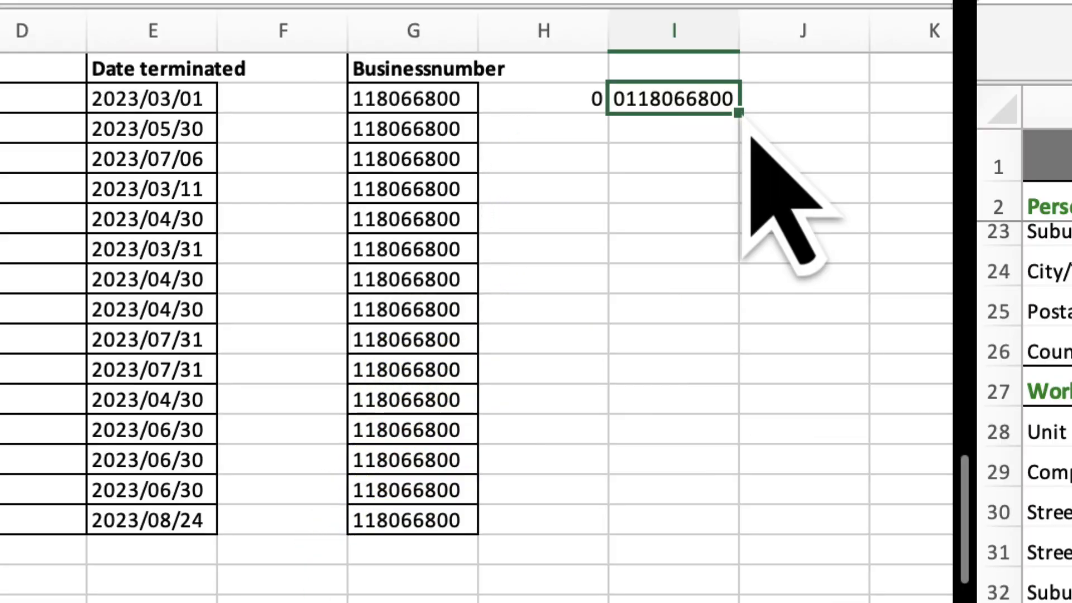
left_click_drag(738, 113, 737, 552)
left_click(591, 100)
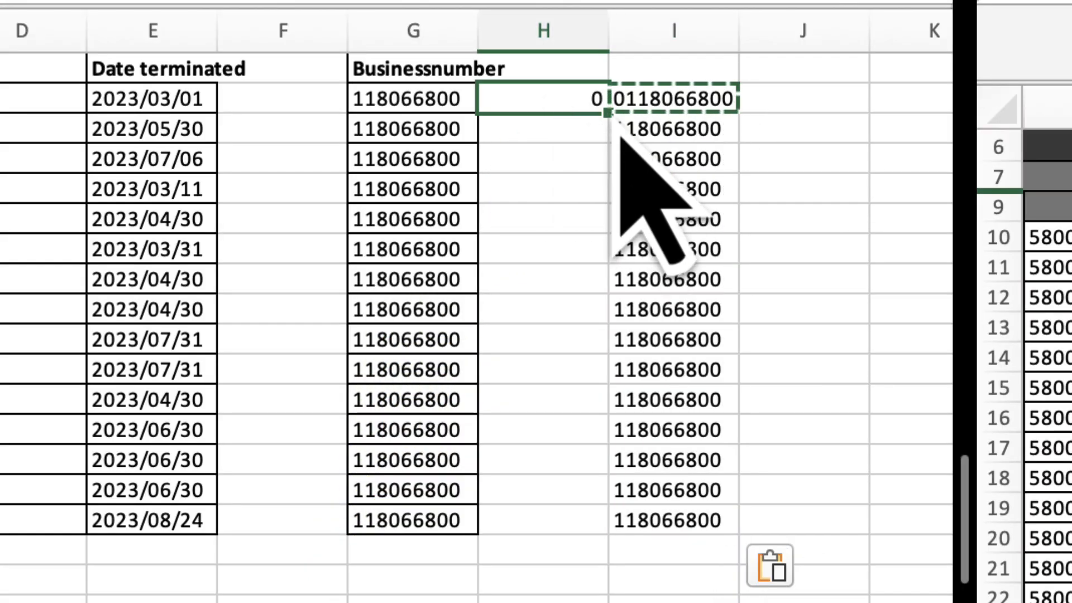
left_click_drag(608, 113, 608, 533)
Copy the joined numbers in I2:I16 and paste them as values into the template's Work Number column, starting at AG10.
left_click_drag(678, 99, 695, 521)
key("super+c")
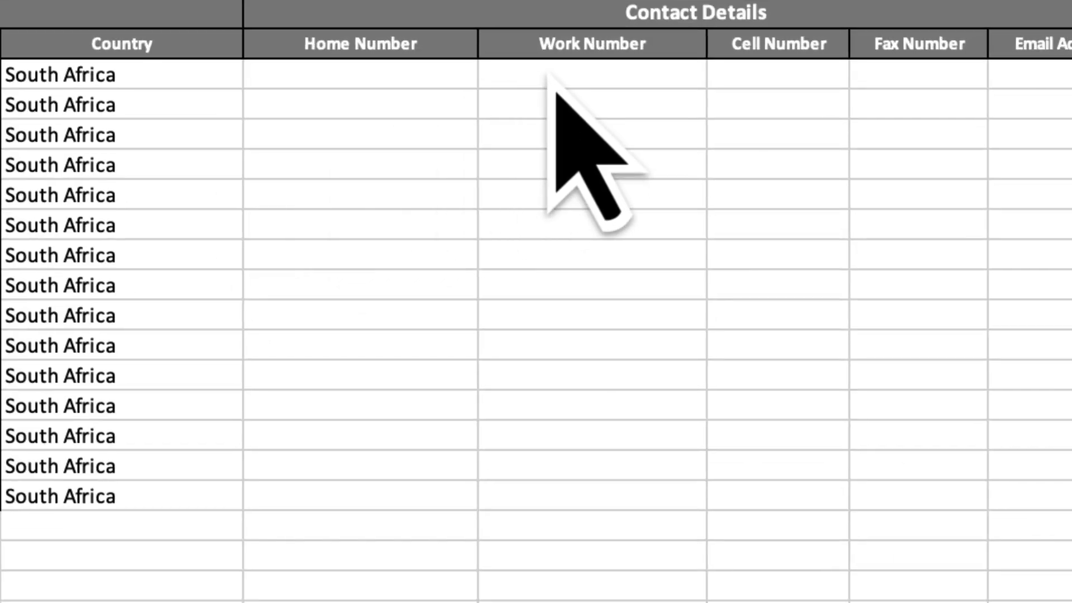
left_click(641, 84)
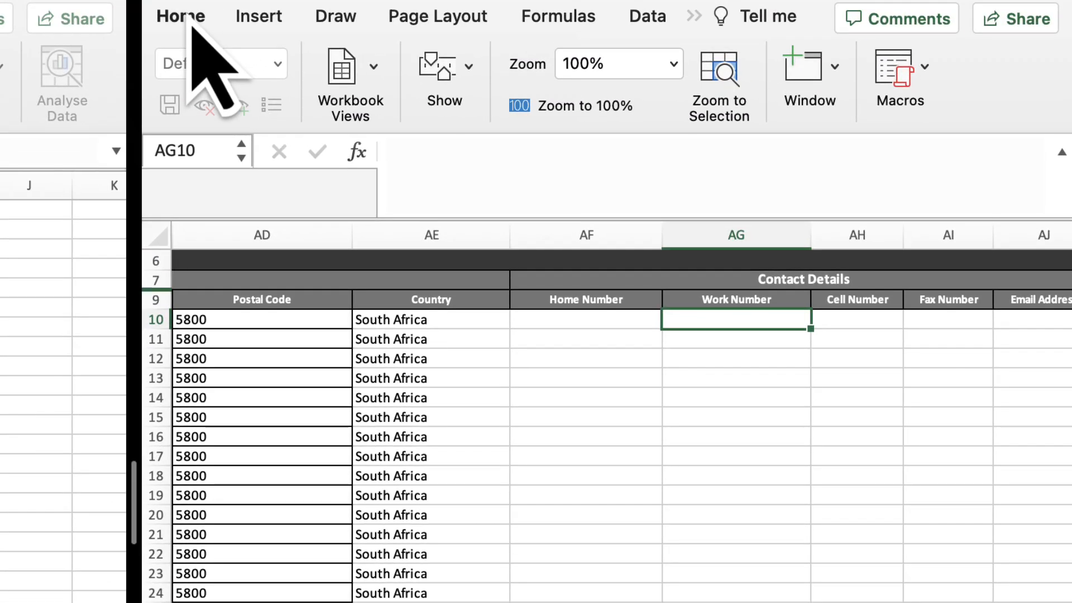
left_click(187, 17)
left_click(210, 67)
left_click(307, 429)
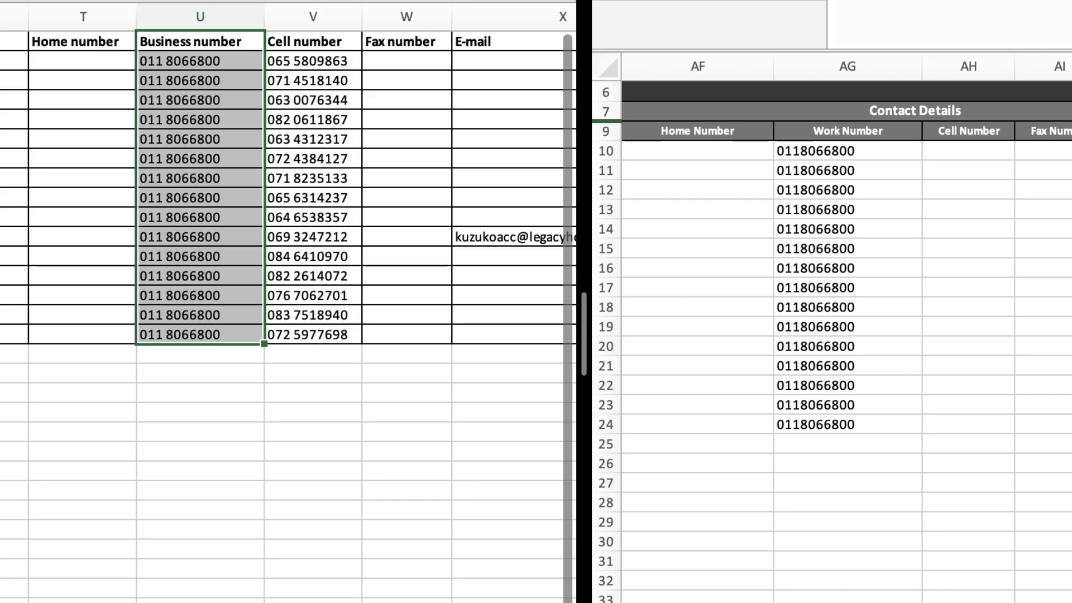
Copy the Cell number column V from Sheet1 into column J of Sheet2, starting at J1.
left_click_drag(313, 41, 337, 323)
key("ctrl+c")
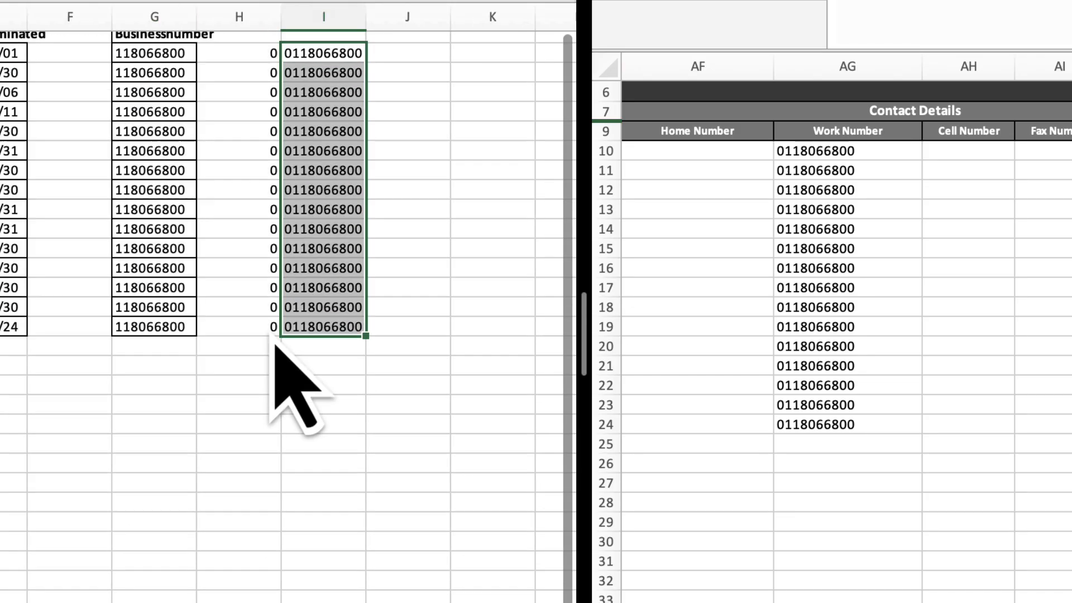
scroll(299, 299, "right", 2)
left_click(234, 44)
key("ctrl+v")
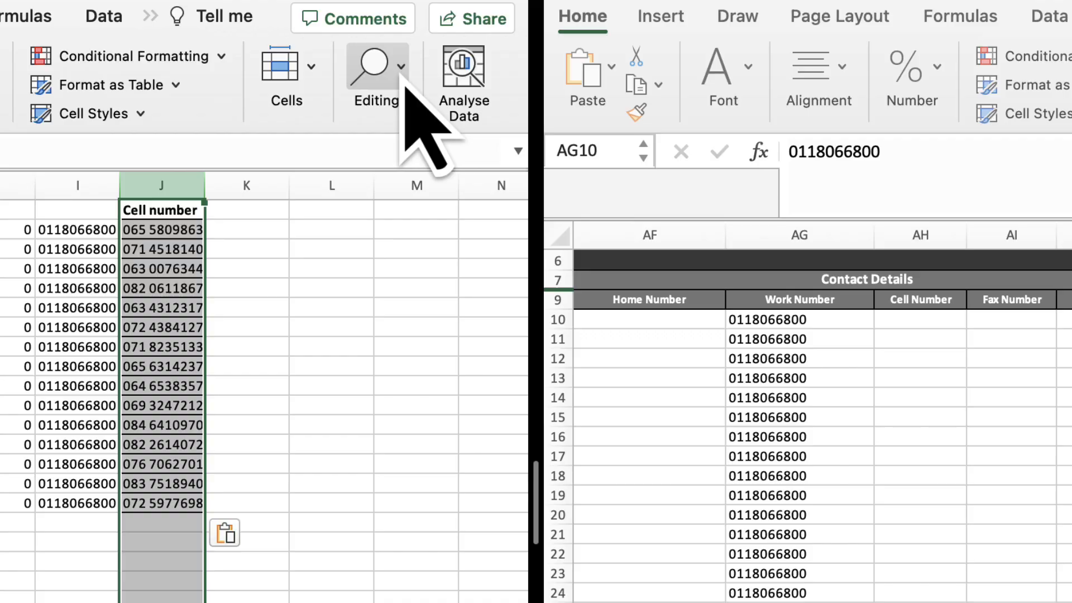
Remove all spaces from the cell numbers in column J by replacing every space with nothing.
left_click(399, 88)
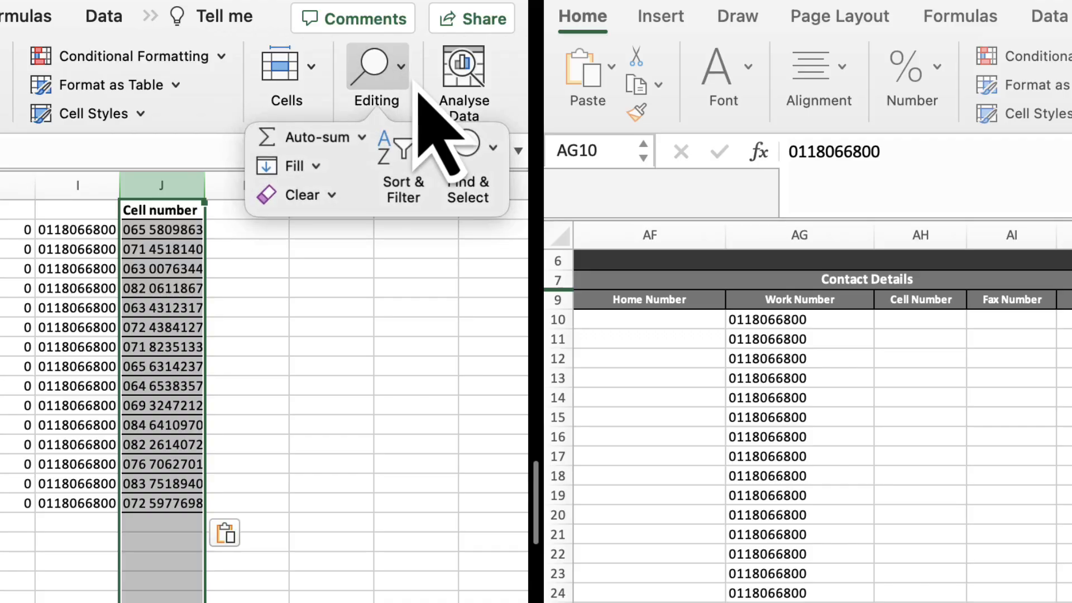
left_click(467, 142)
left_click(535, 225)
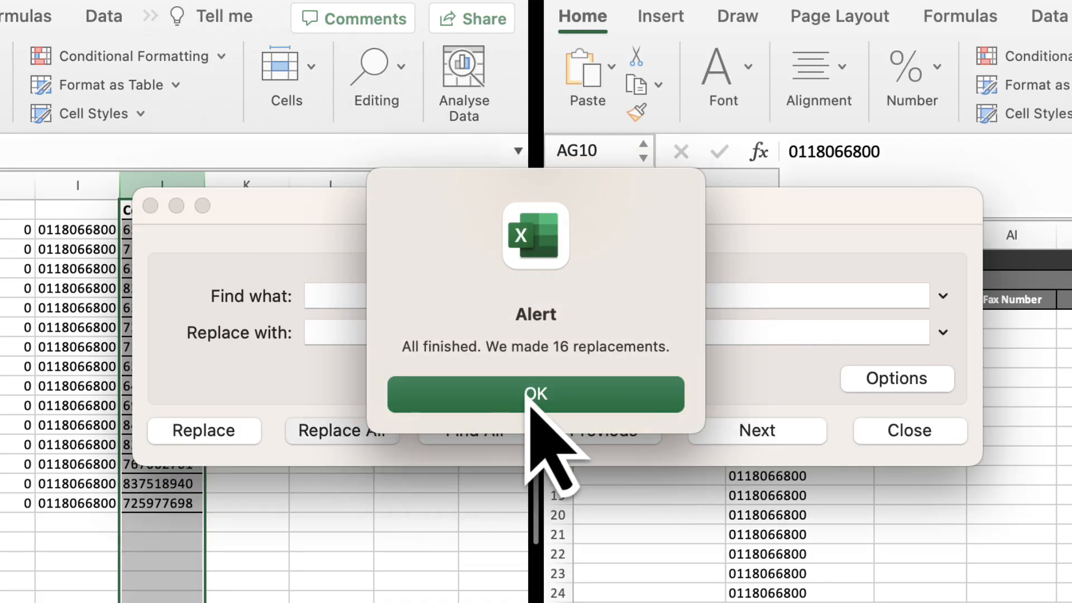
left_click(525, 400)
left_click(907, 441)
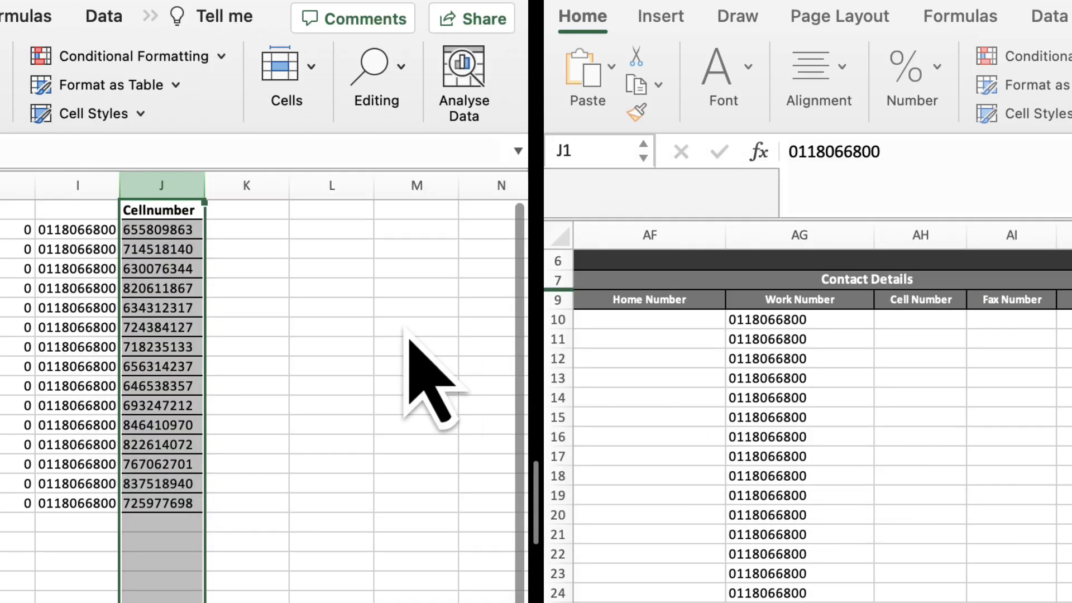
Join the 0 in H2 to the cell number in J2 by entering the formula =H2&J2 in K2.
left_click(208, 235)
type("=")
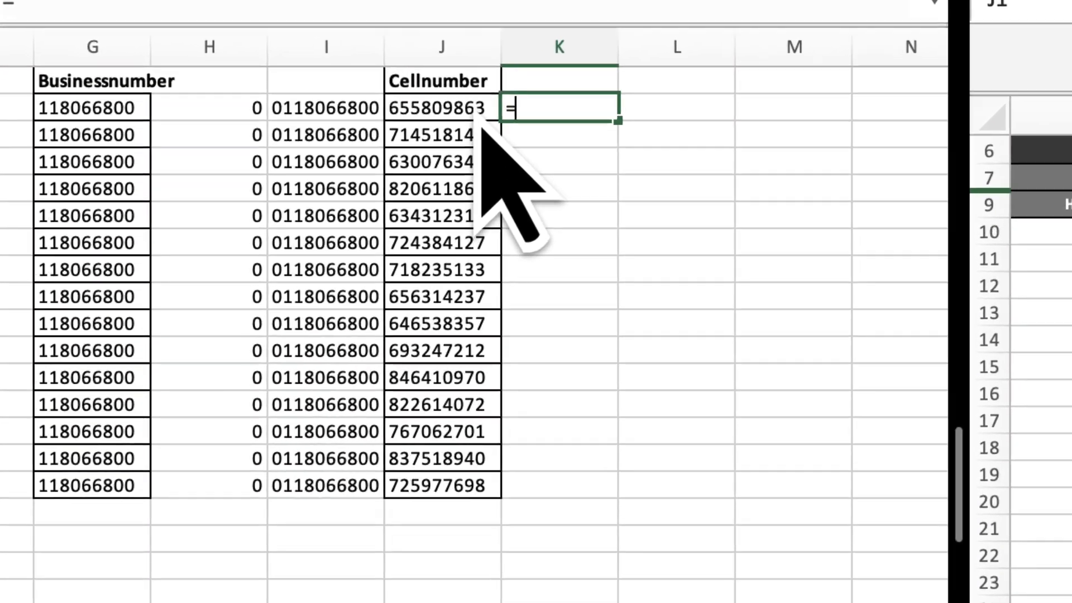
left_click(275, 229)
key("Left")
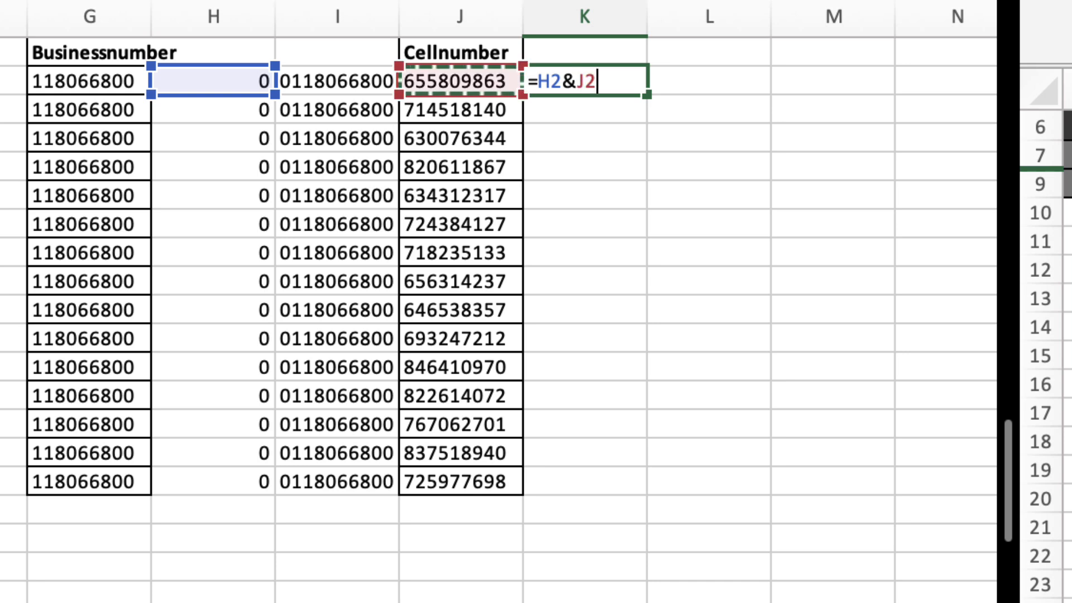
key("Return")
key("Up")
Fill the K2 formula down to K16 and paste the cell numbers into the template's Cell Number column, starting at AH10.
double_click(647, 95)
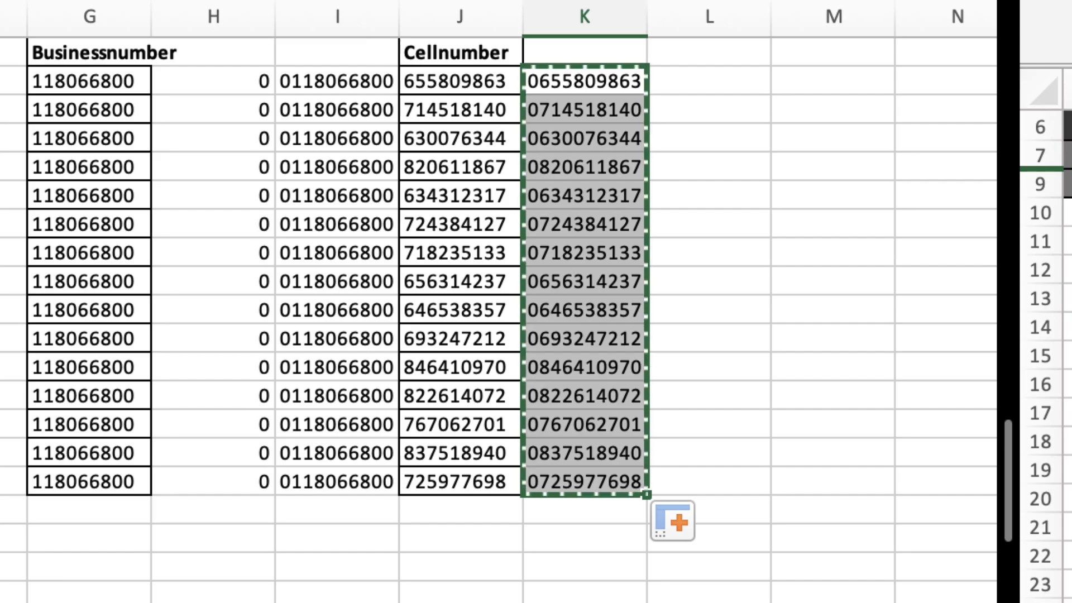
left_click(562, 73)
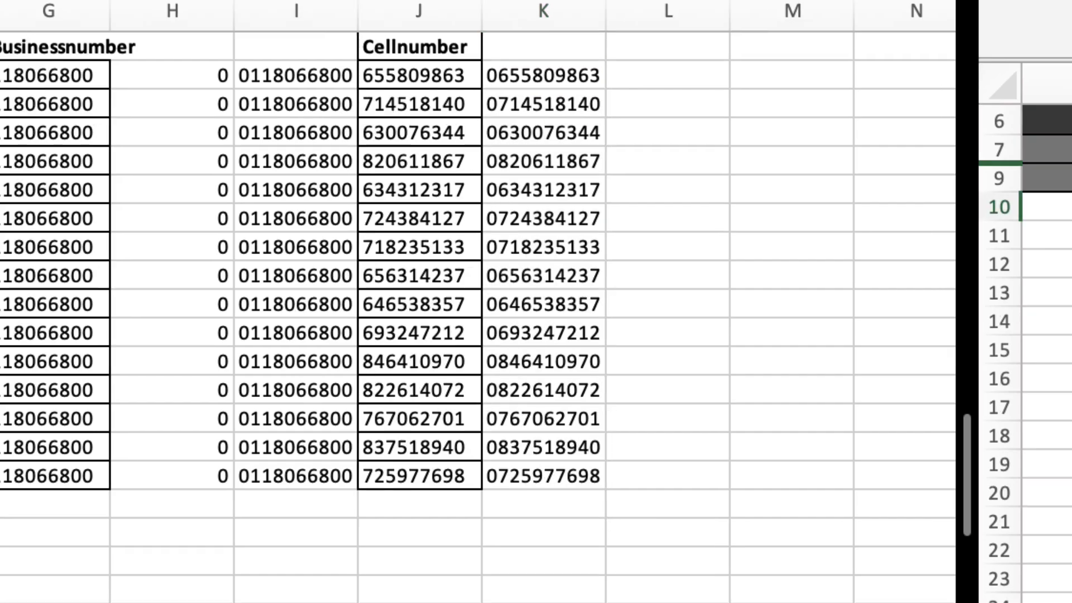
key("super+v")
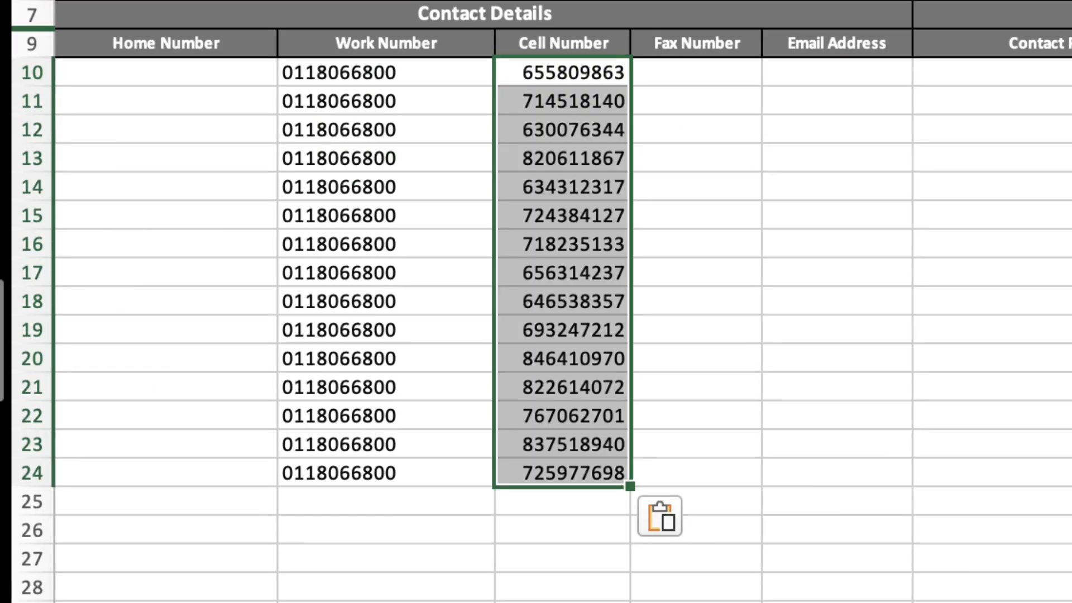
Copy the E-mail entries in X2:X16 of Sheet1 into the template's Email Address column, starting at AJ10.
key("super+grave")
key("Right")
key("Right")
key("Right")
key("Right")
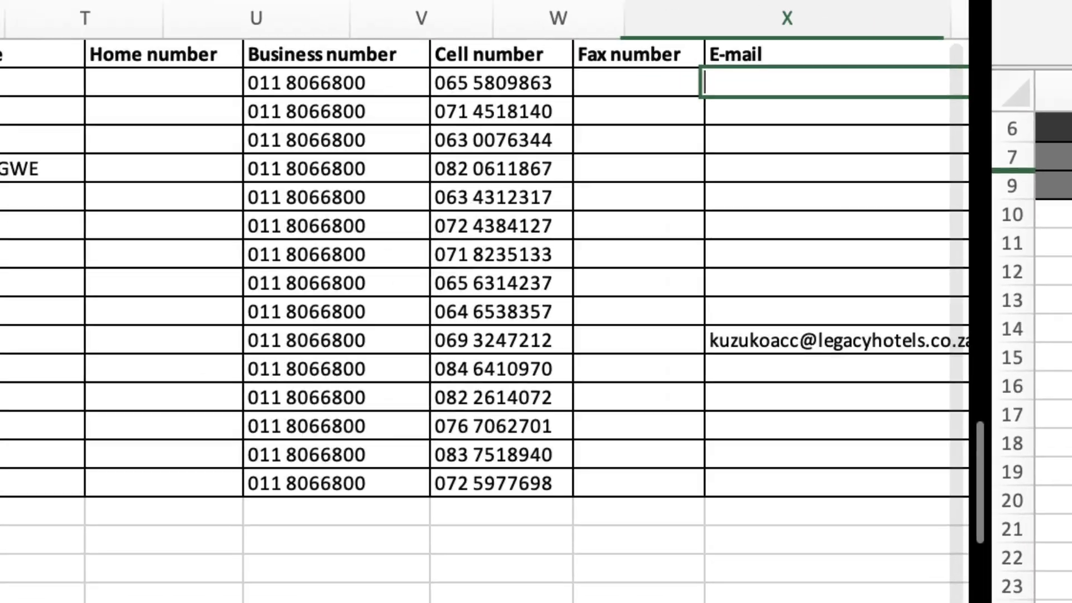
key("Left")
key("Left")
key("shift+Down")
key("shift+Down")
key("shift+Down")
key("shift+Down")
key("shift+Down")
key("shift+Down")
key("shift+Down")
key("shift+Down")
key("shift+Down")
key("shift+Down")
key("shift+Down")
key("shift+Down")
key("shift+Down")
key("shift+Down")
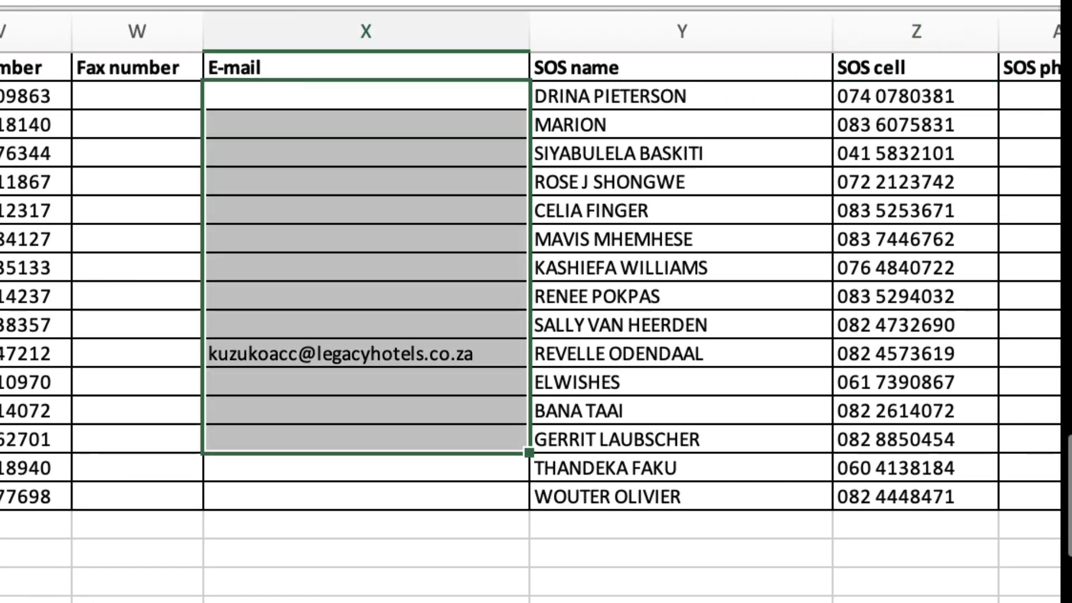
key("super+c")
left_click(1017, 125)
key("super+v")
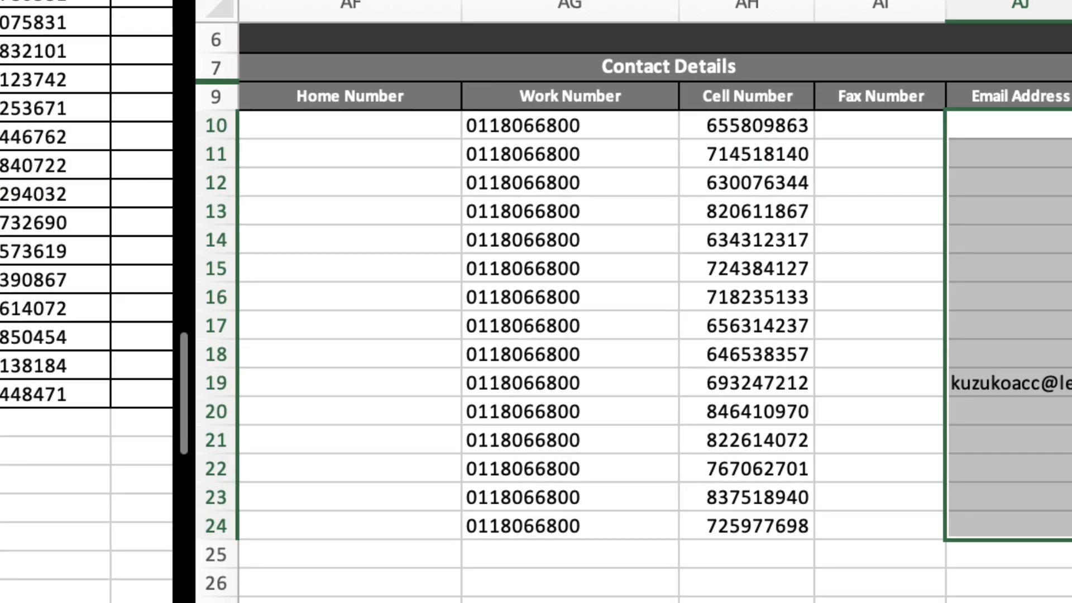
Check the email and emergency contact rules on the Validation Rules sheet, and return to the Emergency Contact Details columns on the Employees sheet.
left_click(418, 558)
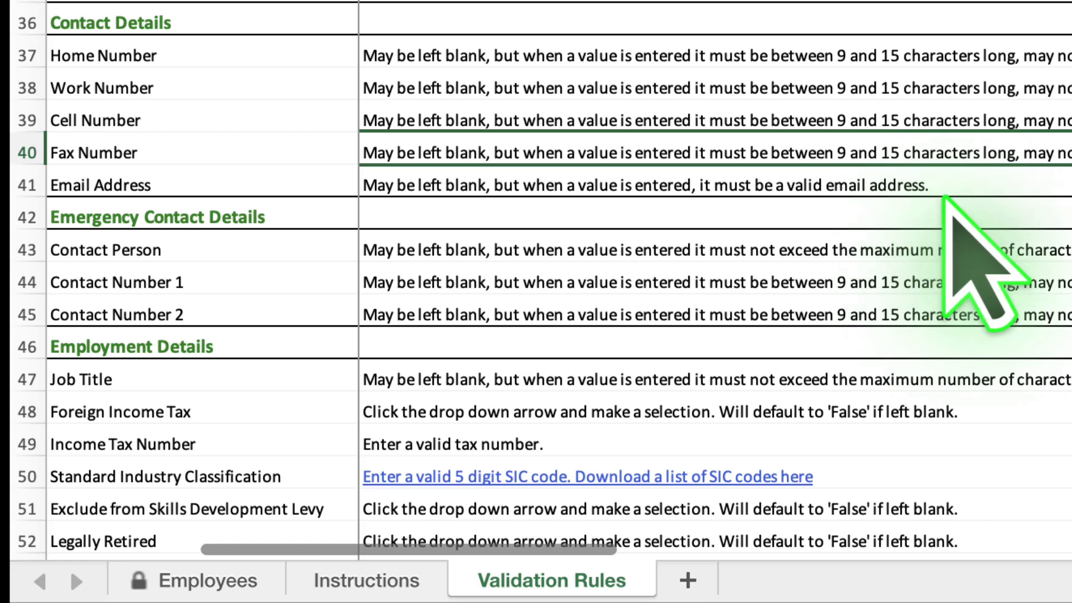
left_click(206, 589)
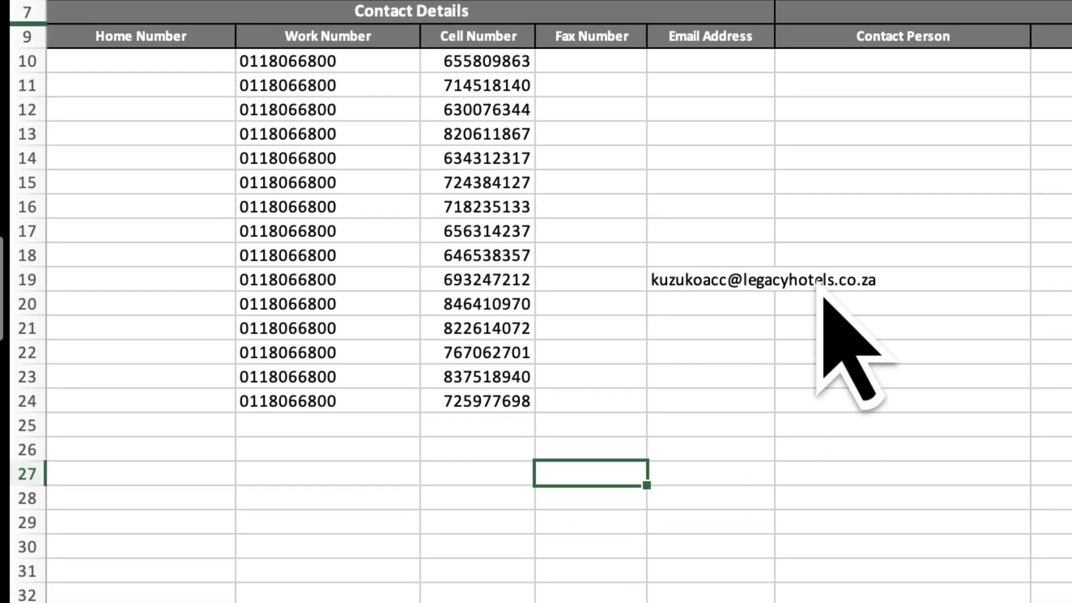
scroll(819, 284, "right", 10)
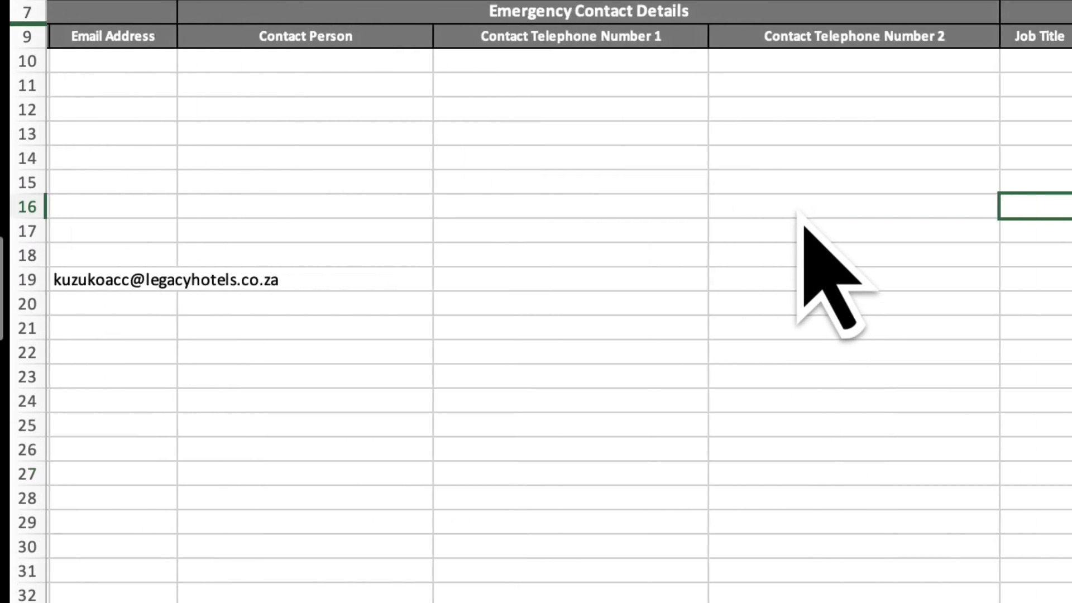
scroll(798, 212, "right", 1)
Copy the SOS name entries in Y2:Y16 of Sheet1 into the template's Contact Person column, starting at AK10.
left_click(121, 47)
key("super+shift+Down")
key("super+c")
double_click(664, 133)
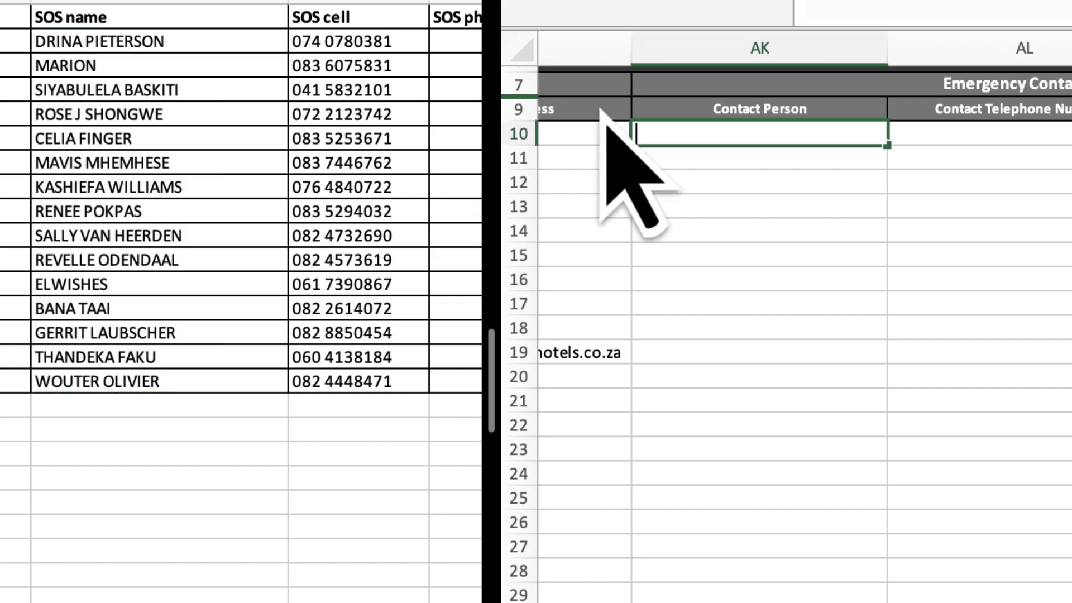
key("super+v")
key("Right")
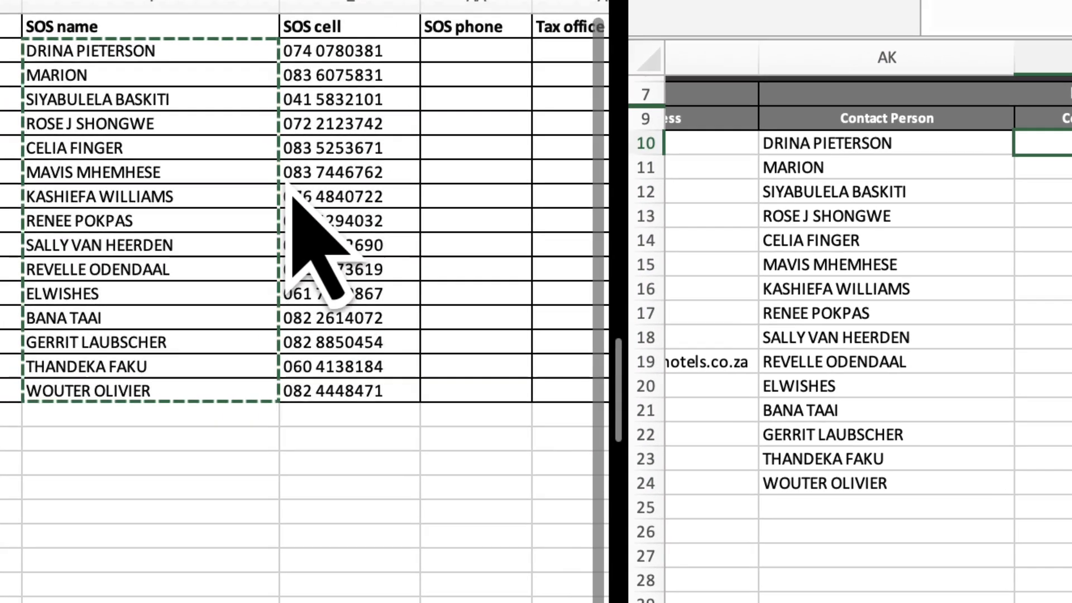
Copy the SOS cell column Z1:Z16 from Sheet1 into column L of Sheet2, starting at L1.
left_click_drag(463, 53, 469, 427)
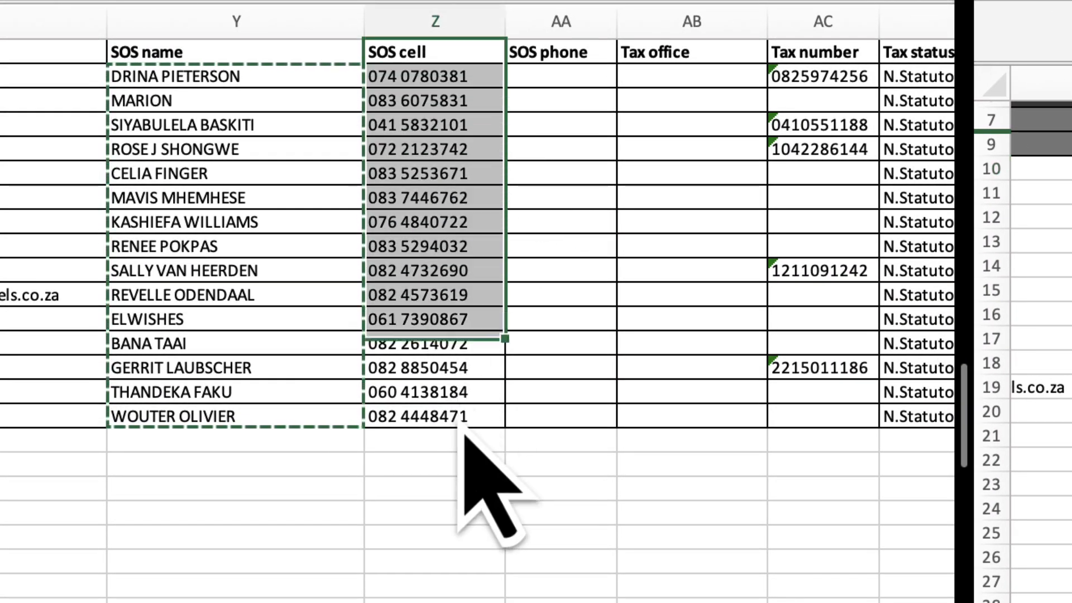
key("super+c")
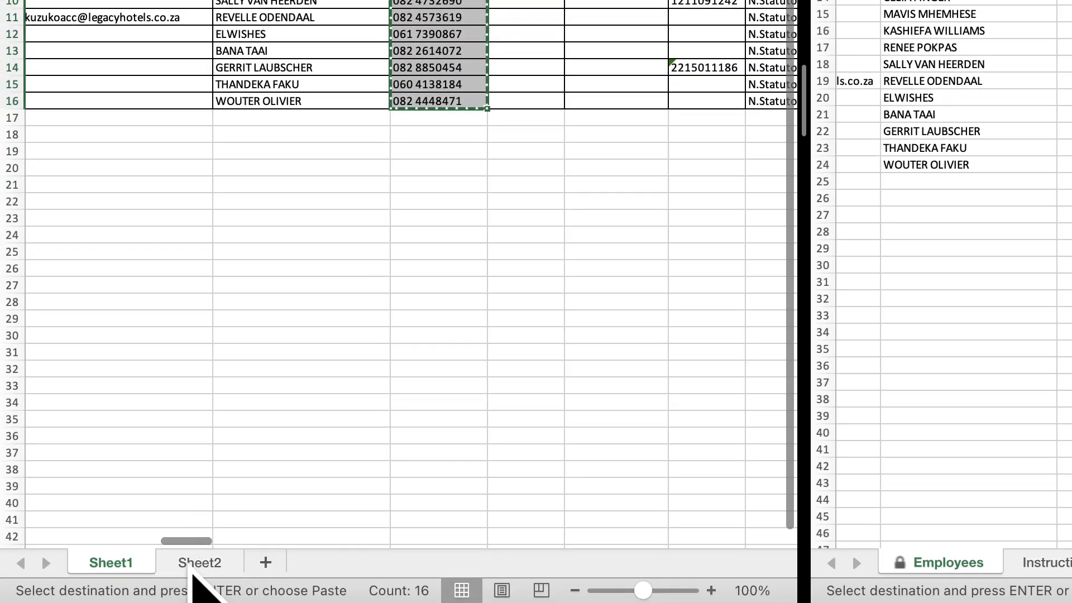
left_click(194, 564)
key("super+v")
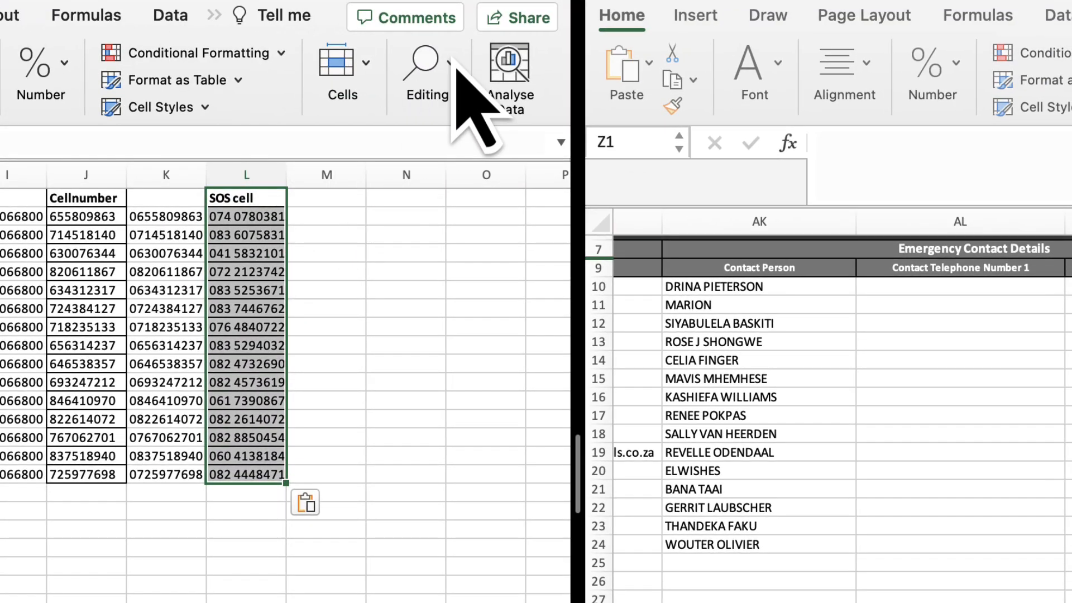
Remove all spaces from the SOS cell numbers in column L by replacing every space with nothing.
left_click(453, 61)
left_click(545, 162)
left_click(539, 207)
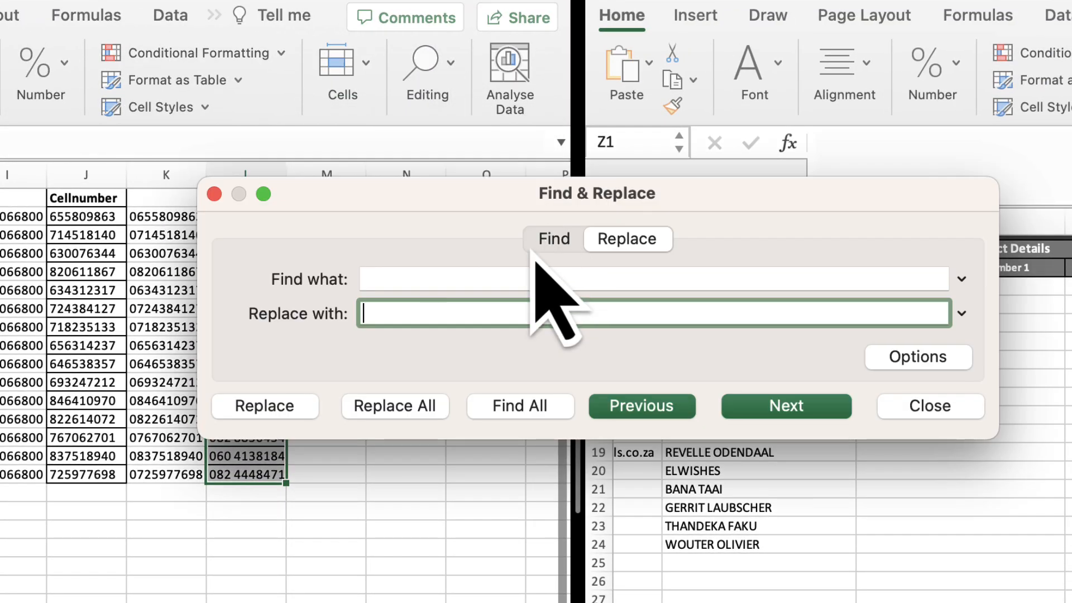
left_click(407, 395)
left_click(587, 381)
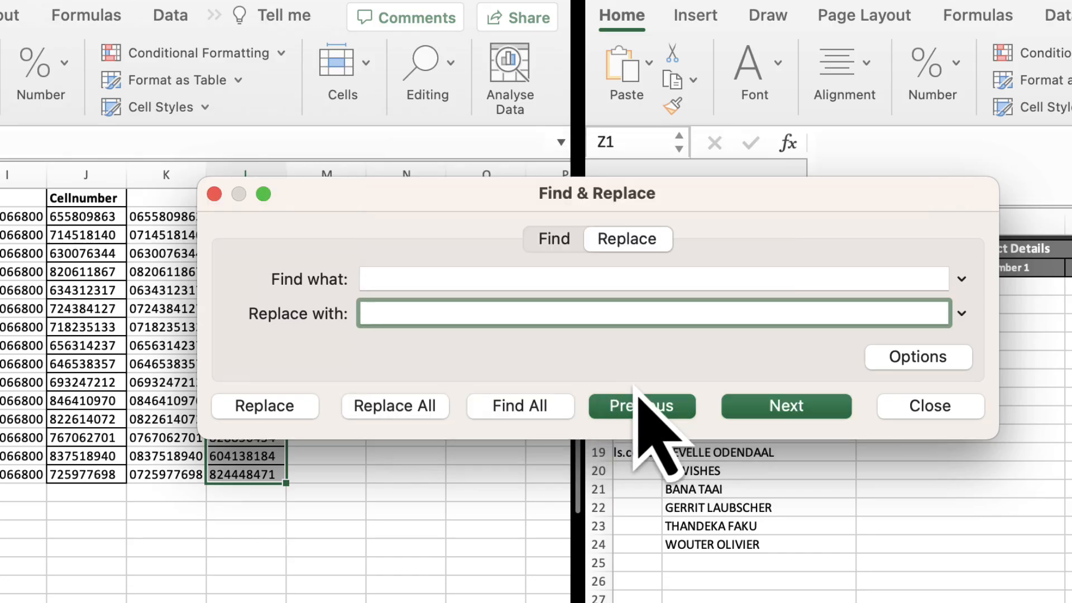
left_click(929, 405)
Enter the formula =H2&L2 in M2 to prefix the SOS cell number with 0, and fill it down to M16.
left_click(314, 221)
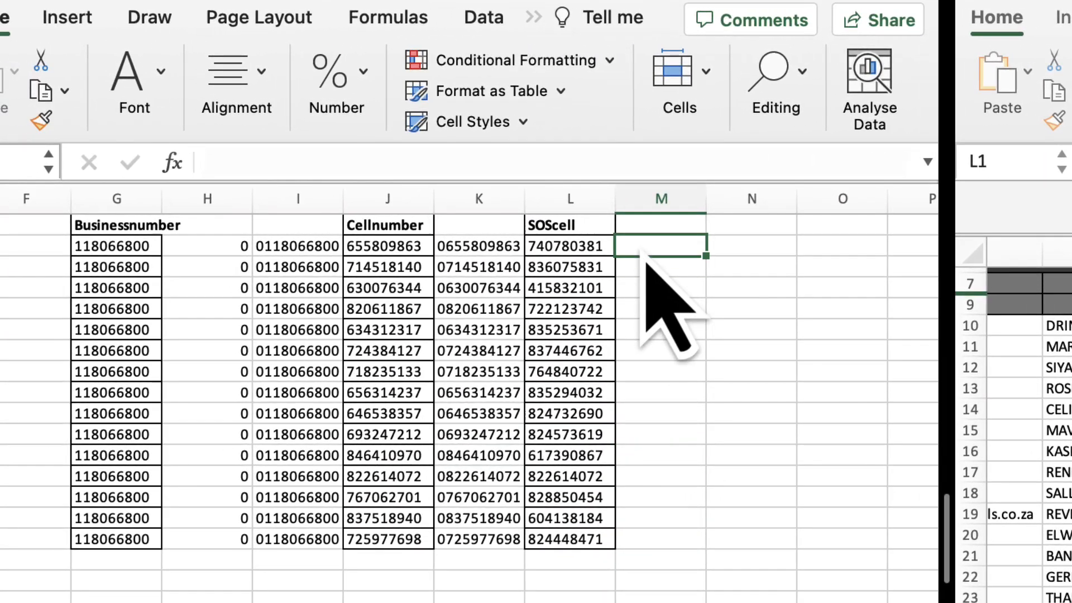
type("=")
key("Left")
key("Left")
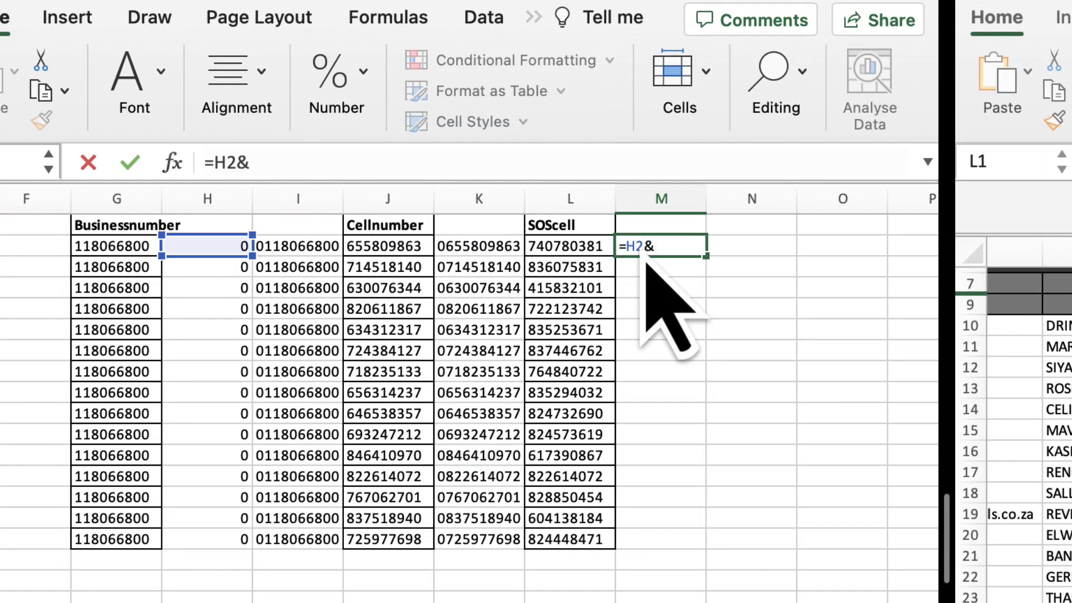
key("Left")
key("Return")
left_click(667, 246)
left_click_drag(706, 256, 719, 558)
Copy the joined numbers in M2:M16 and paste them as values into the template's Contact Telephone Number 1 column, starting at AL10.
key("super+c")
left_click(578, 265)
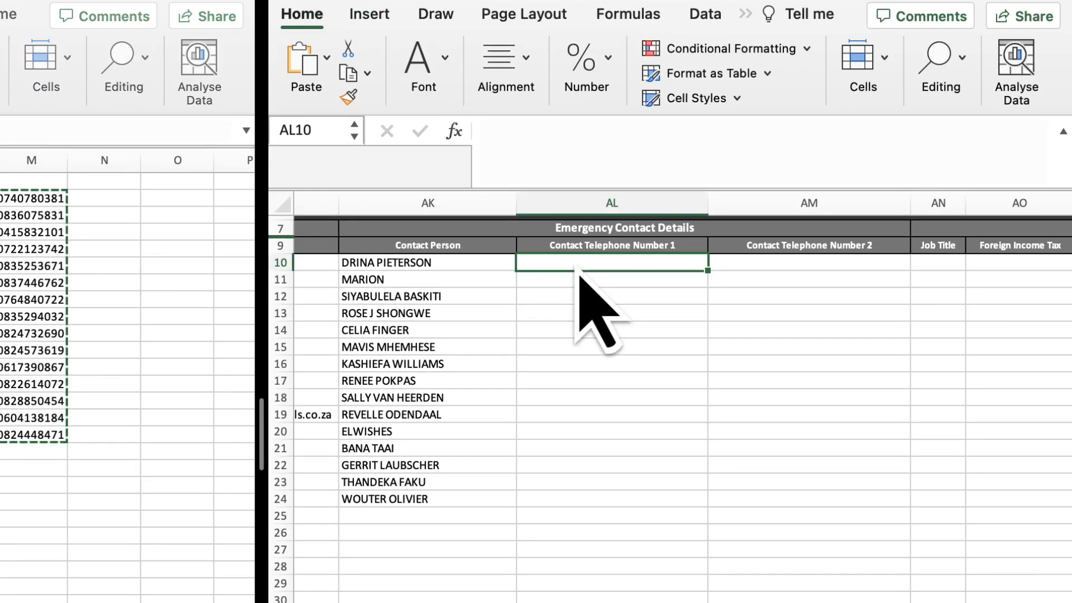
left_click(326, 58)
left_click(364, 368)
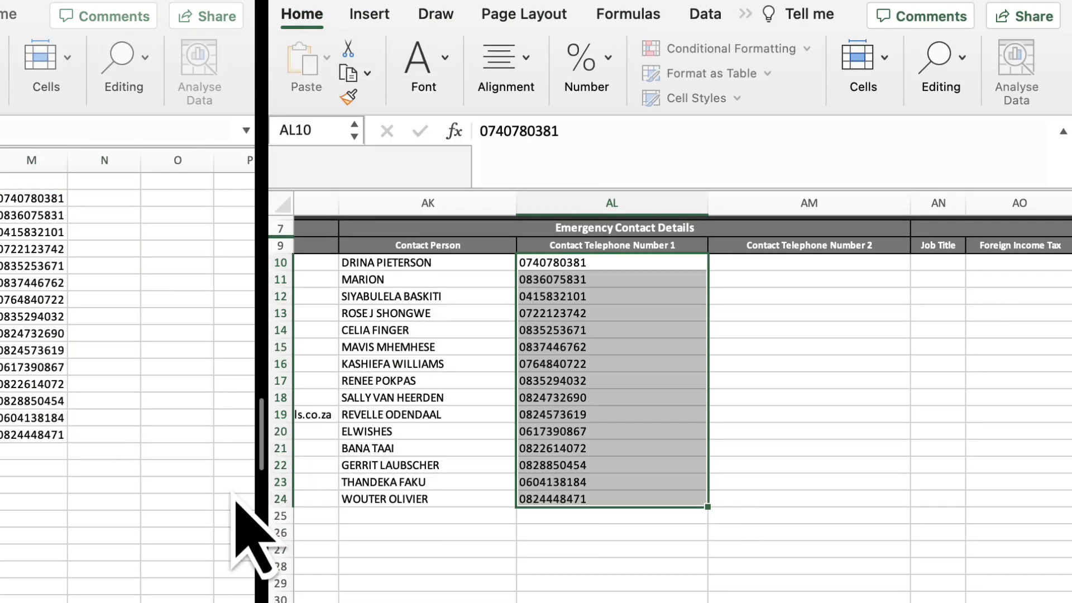
Look over the template's Job Title, Foreign Income Tax and Income Tax Number columns.
left_click(612, 431)
left_click(1019, 262)
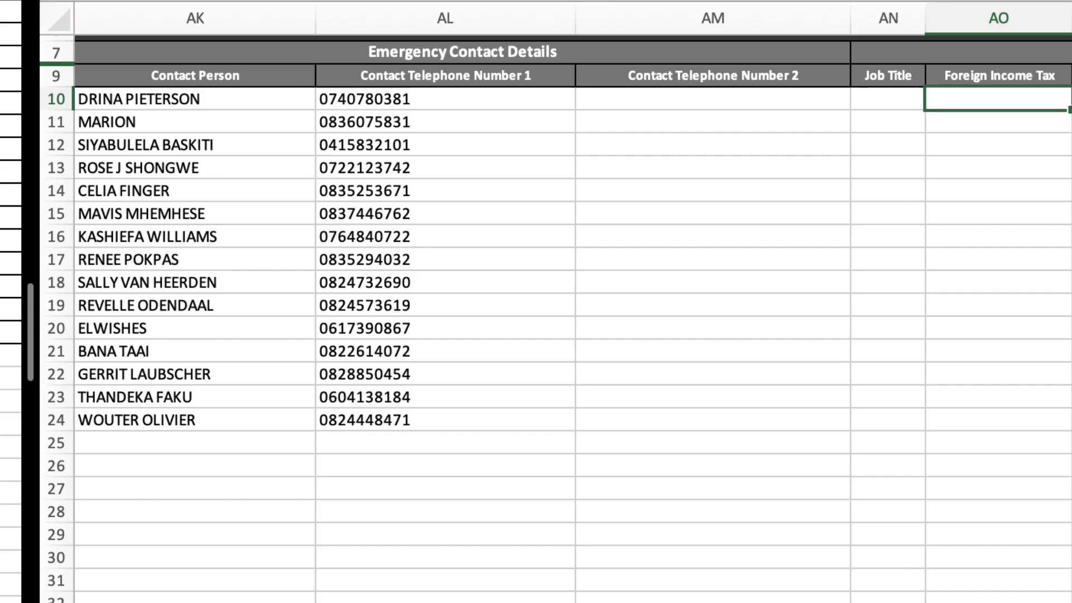
key("Right")
key("Right")
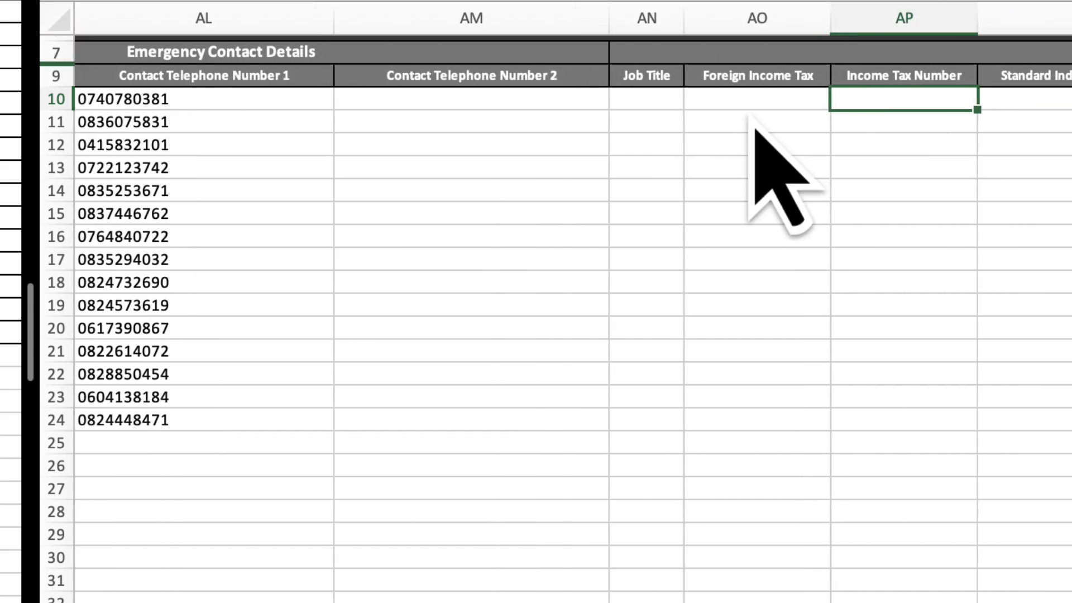
left_click(386, 105)
Highlight the transferred contact data in T2:Z16 of Sheet1 with a yellow fill.
left_click(654, 313)
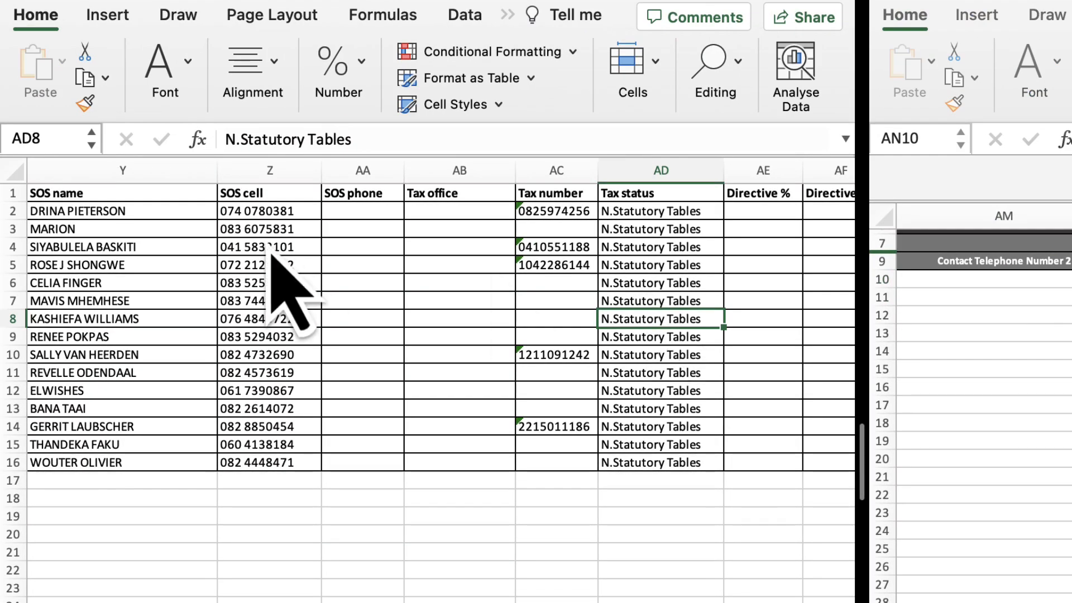
scroll(272, 254, "left", 10)
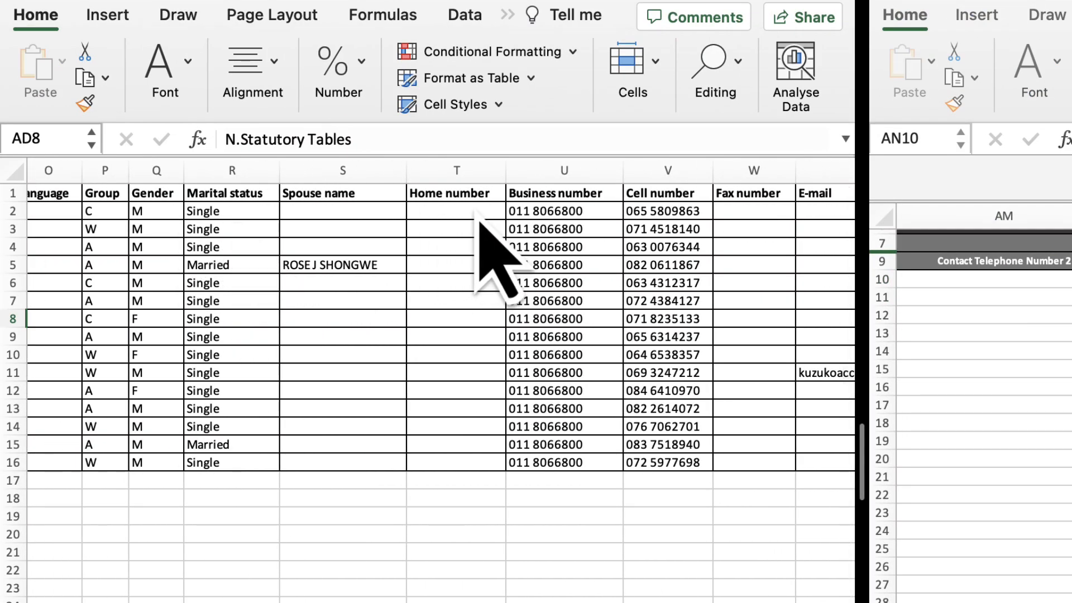
left_click_drag(479, 217, 485, 463)
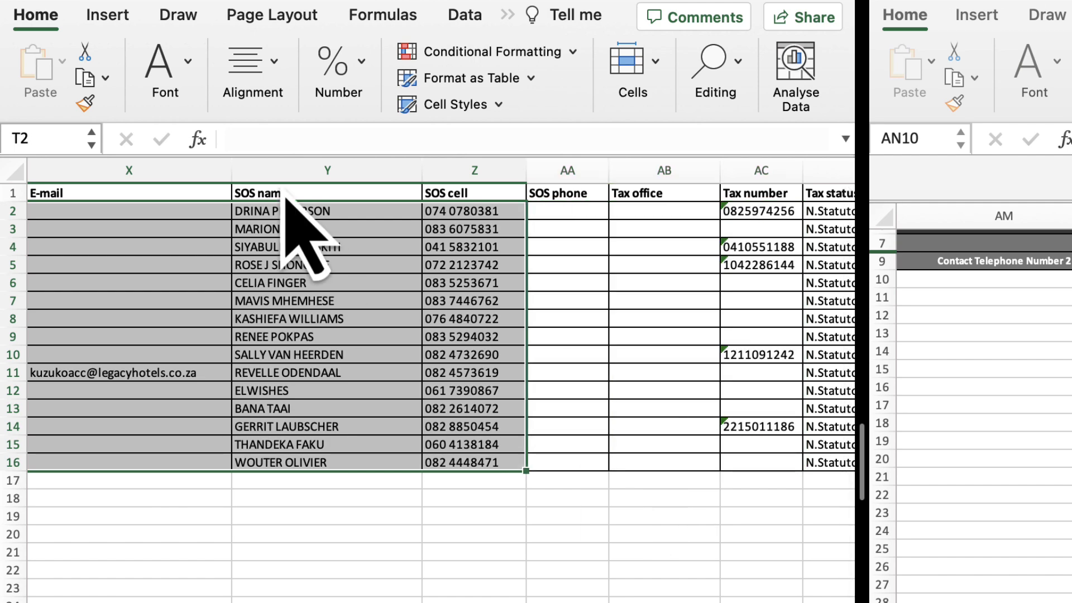
left_click(168, 73)
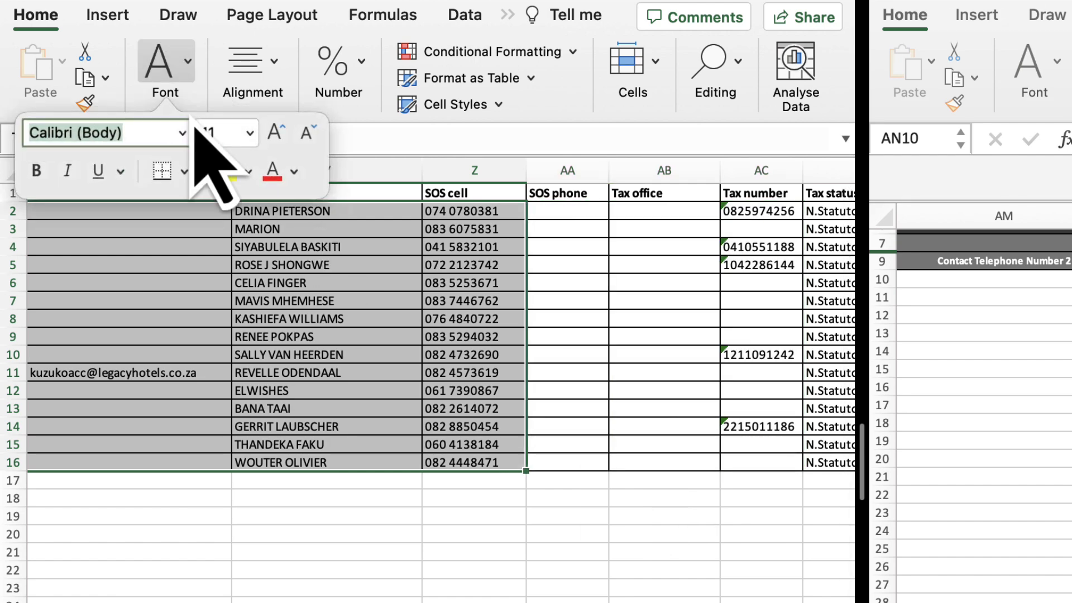
left_click(226, 171)
left_click(396, 372)
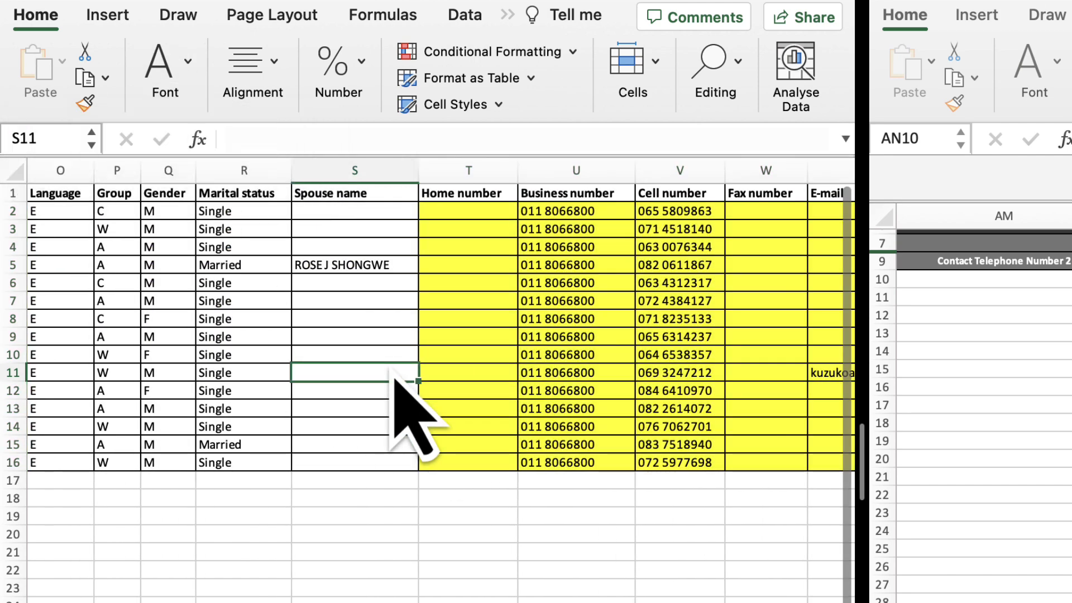
Examine the SOS phone, tax and directive columns on Sheet1 for data still to transfer.
key("Right")
key("Right")
key("Right")
key("Right")
key("Right")
key("Right")
key("Right")
key("Right")
key("Right")
key("Right")
key("Right")
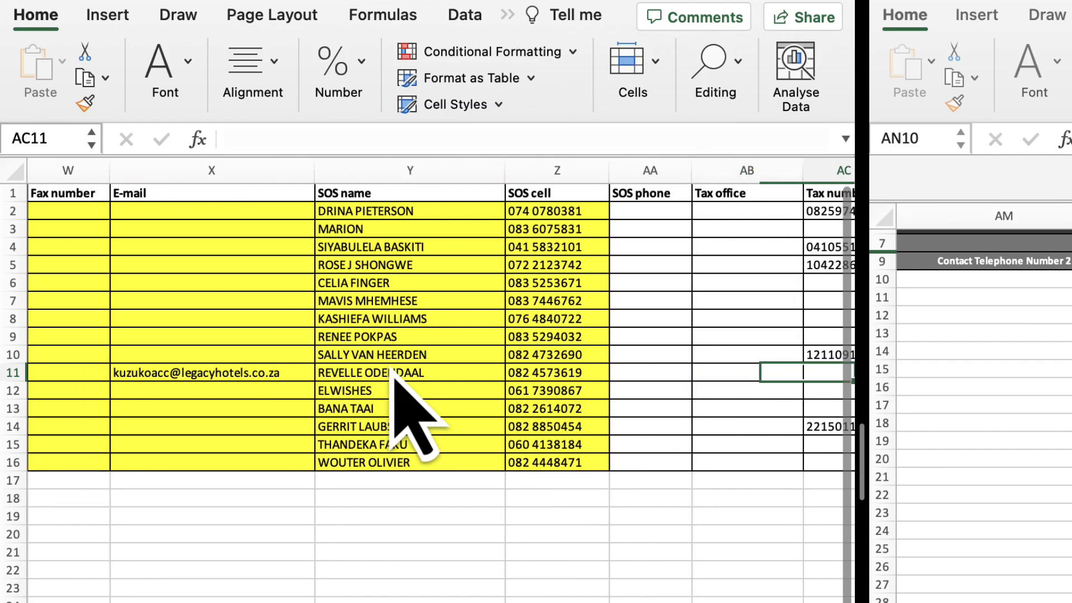
key("Right")
key("Right")
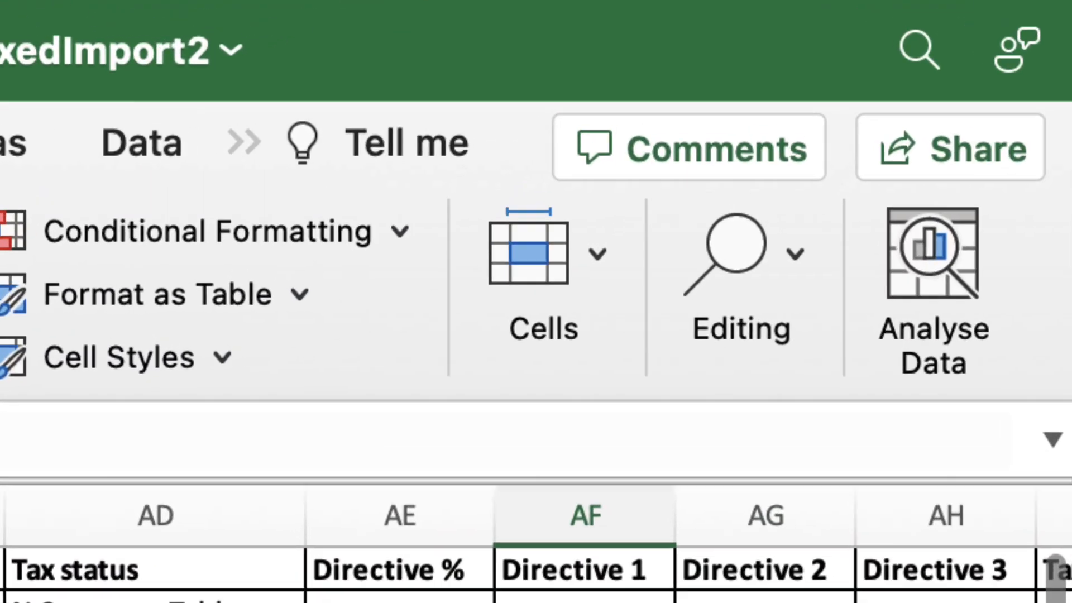
key("super+f")
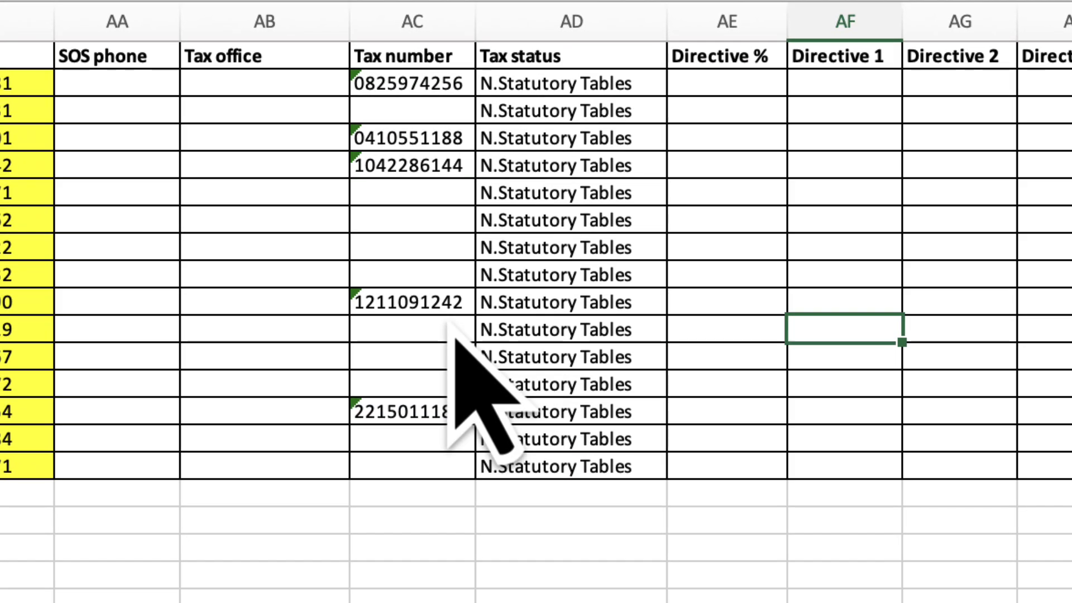
Copy the job titles in BC2:BC16 of the source sheet into the template's Job Title column from AN10 and autofit the column width.
scroll(453, 329, "right", 10)
left_click_drag(665, 87, 656, 471)
key("ctrl+c")
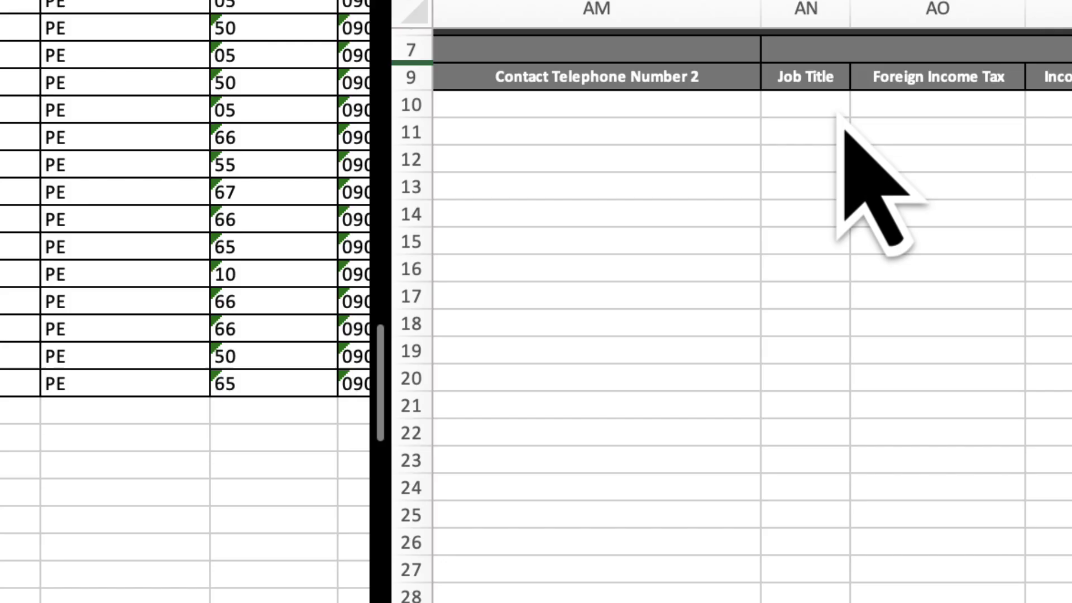
left_click(463, 71)
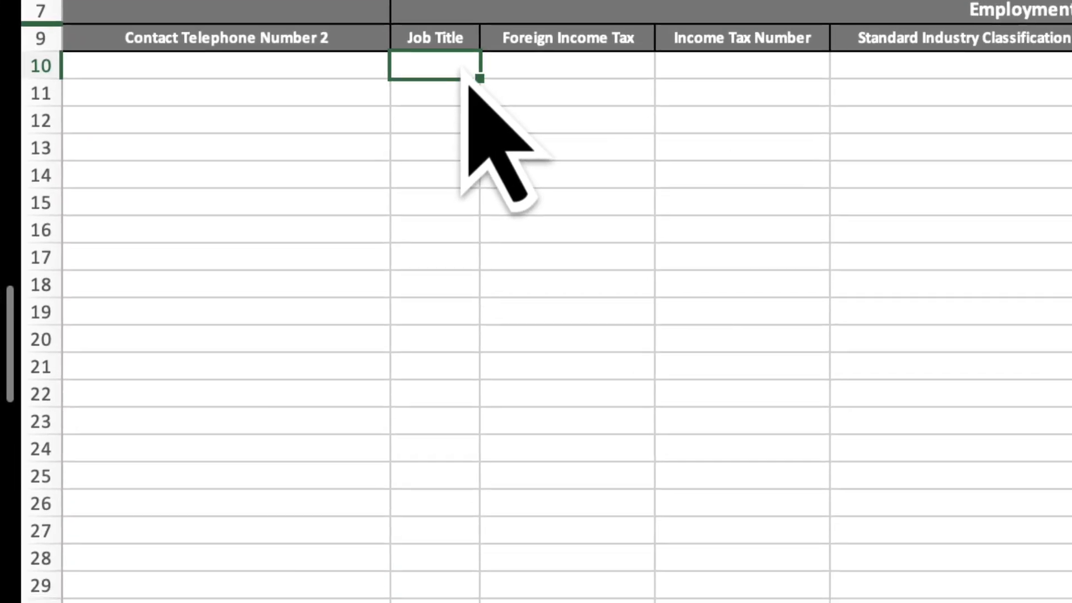
key("super+v")
left_click(516, 120)
double_click(479, 0)
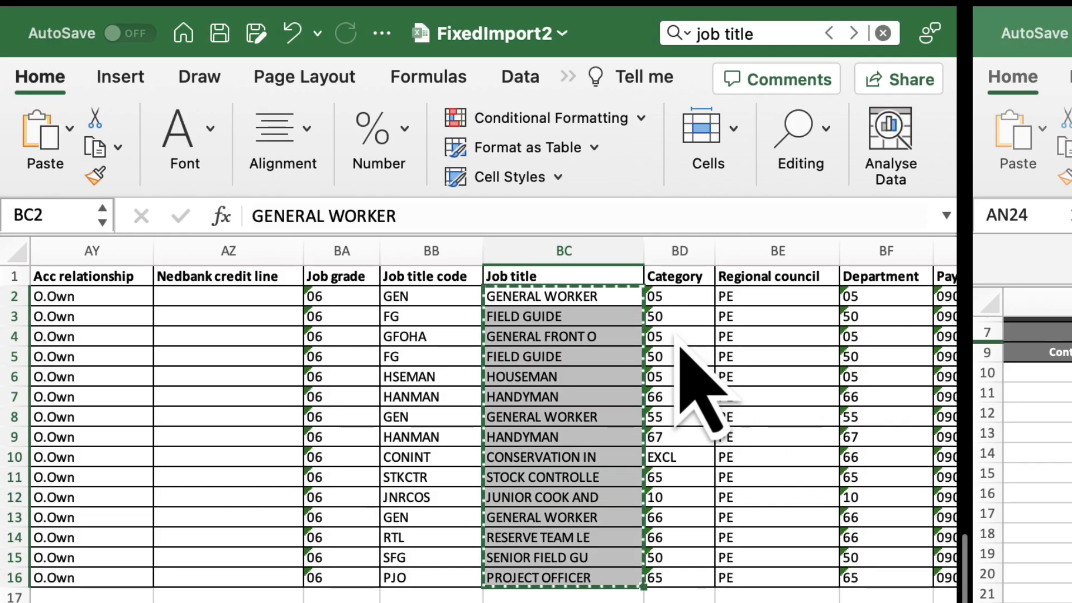
Highlight the transferred Job title column, BC, in FixedImport2 with a yellow fill.
key("Left")
key("Left")
key("Left")
key("Left")
key("Left")
left_click_drag(686, 276, 724, 592)
left_click(215, 146)
left_click(255, 249)
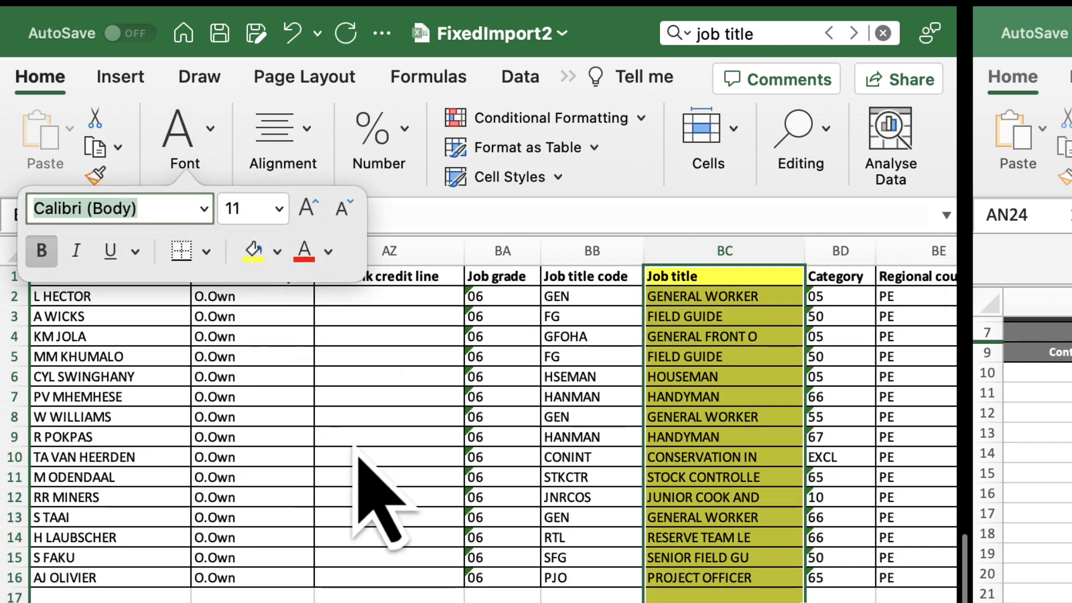
Search FixedImport2 for "tax" and copy the Tax number cells AC2:AC16 into the template's Income Tax Number column, starting at AP10.
left_click(389, 456)
key("super+f")
type("tax")
key("Return")
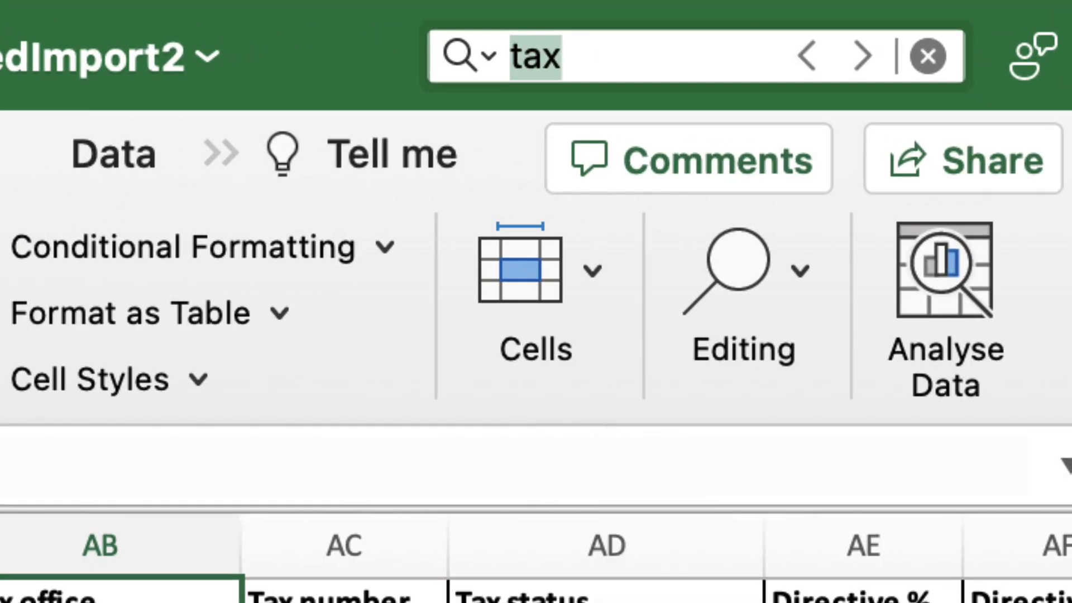
left_click(517, 385)
left_click_drag(383, 594, 600, 577)
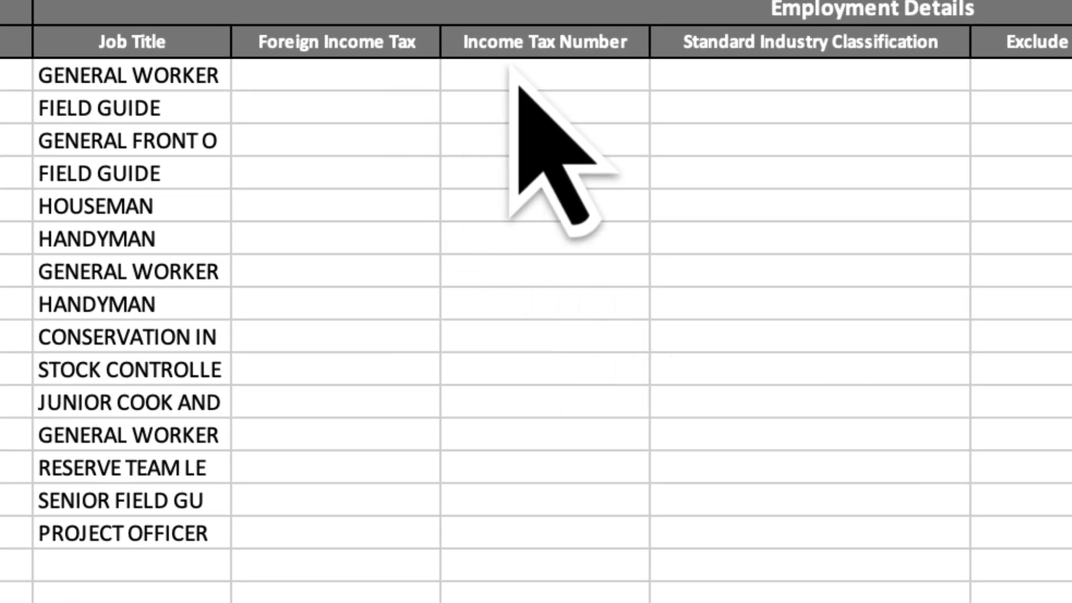
left_click(568, 98)
key("super+v")
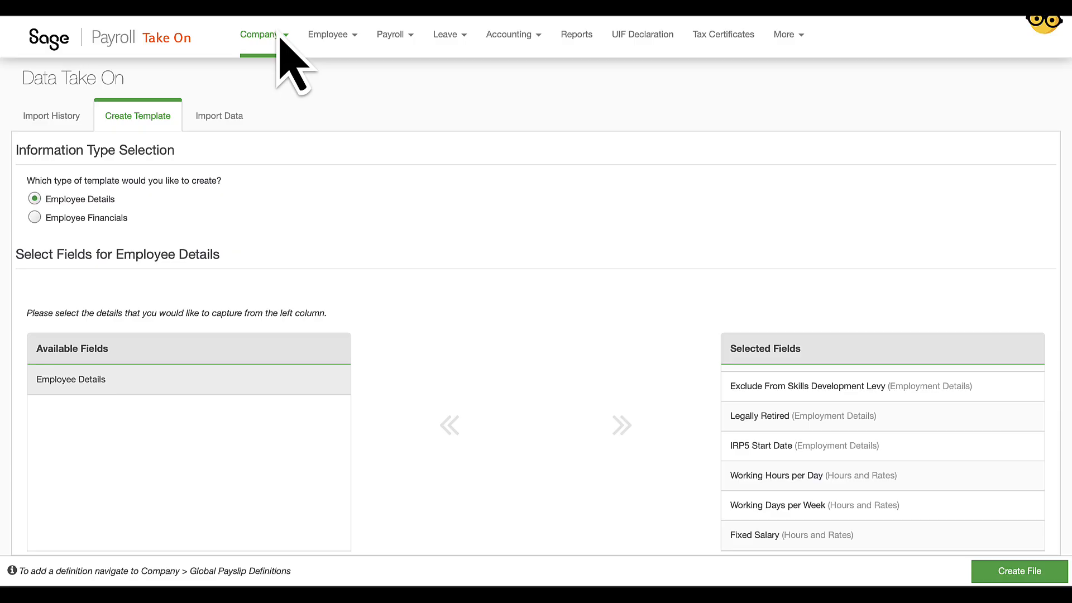
Look up the industry code in Sage Payroll's company details and fill the template's Standard Industry Classification cells AQ10:AQ24 with 55101.
left_click(276, 39)
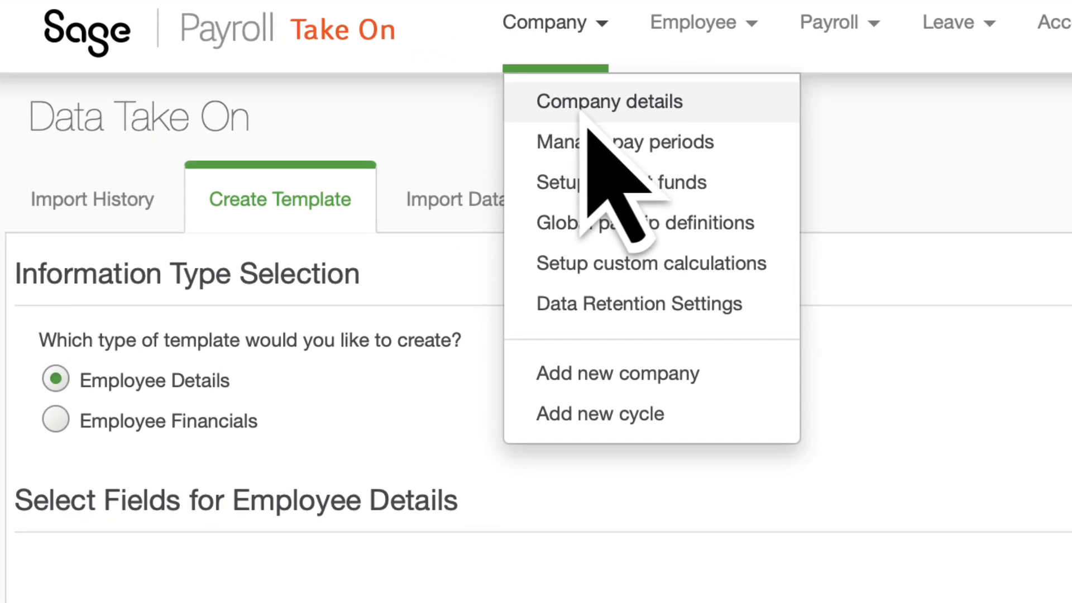
left_click(583, 112)
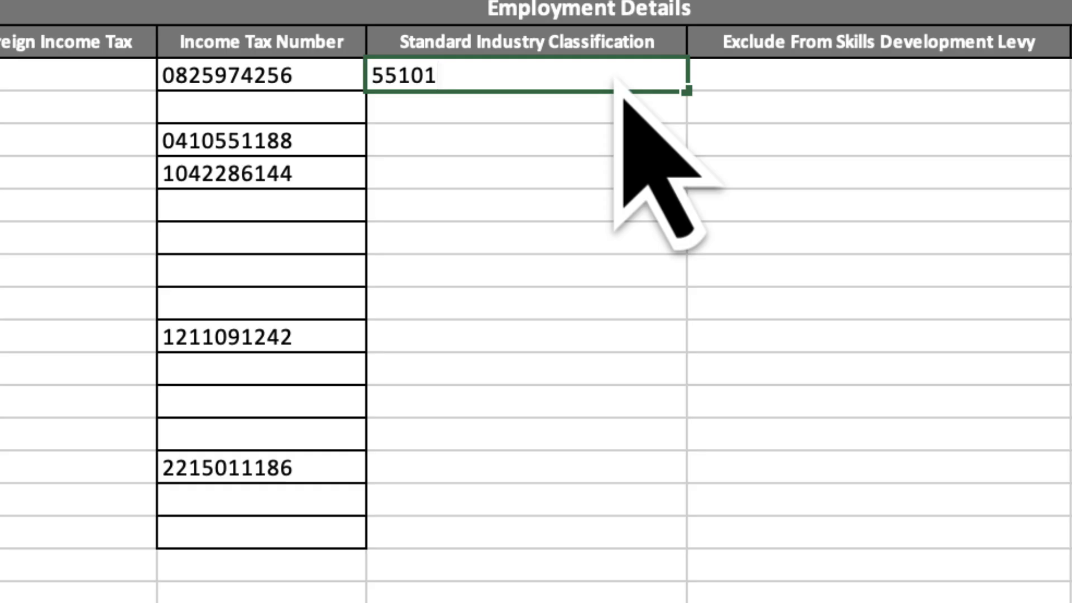
key("super+c")
left_click(635, 110)
key("shift+Down")
key("shift+Down")
key("shift+Down")
key("shift+Down")
key("shift+Down")
key("shift+Down")
key("shift+Down")
key("shift+Down")
key("shift+Down")
key("shift+Down")
key("shift+Down")
key("shift+Down")
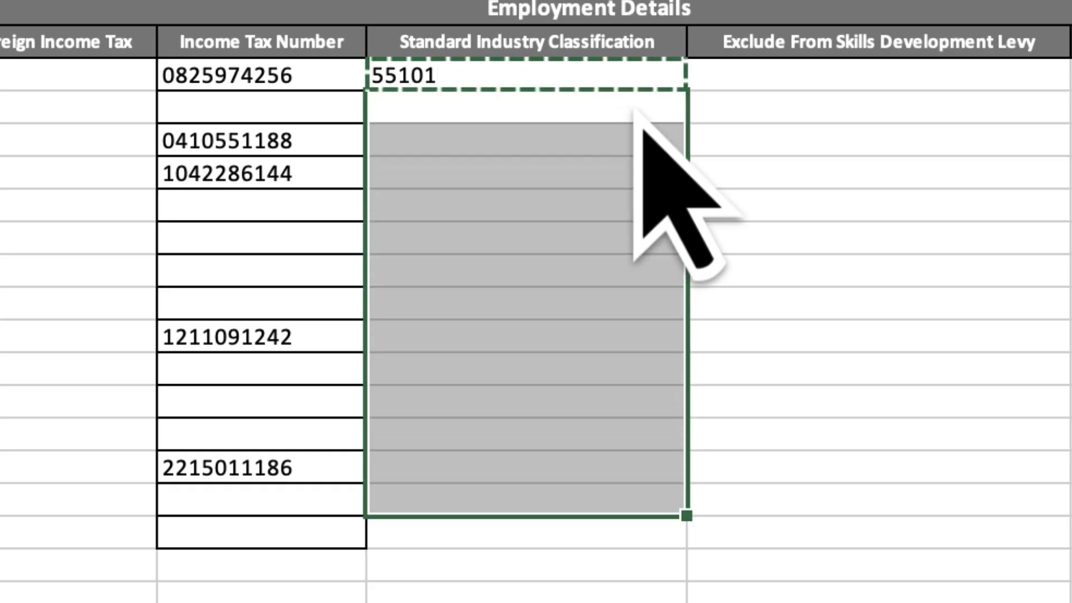
key("shift+Down")
key("super+v")
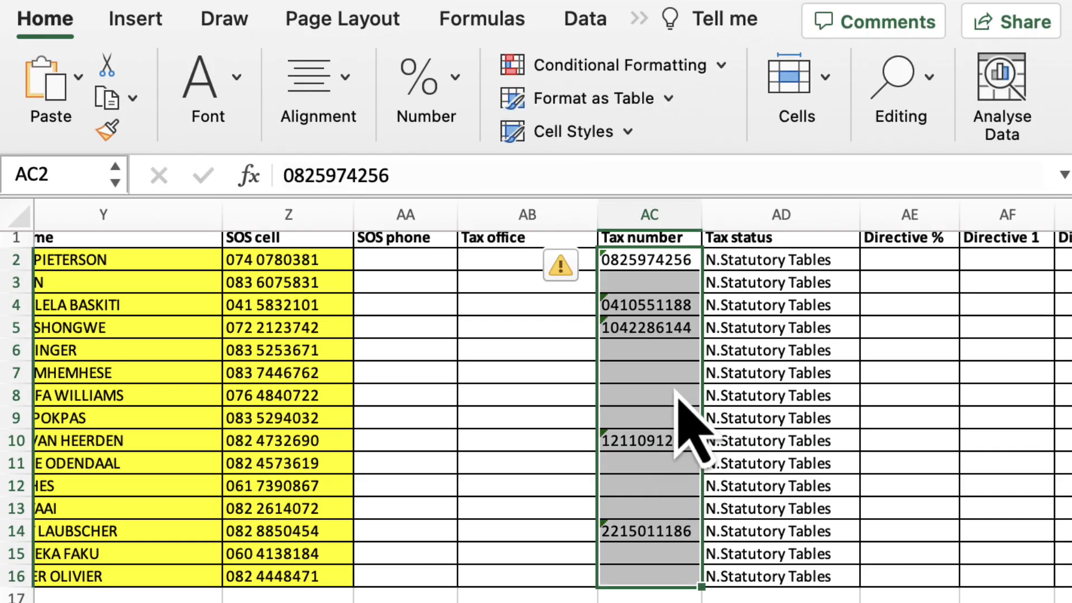
Highlight the transferred Tax number cells AC2:AC16 in FixedImport2 with a yellow fill.
left_click(226, 101)
left_click(285, 215)
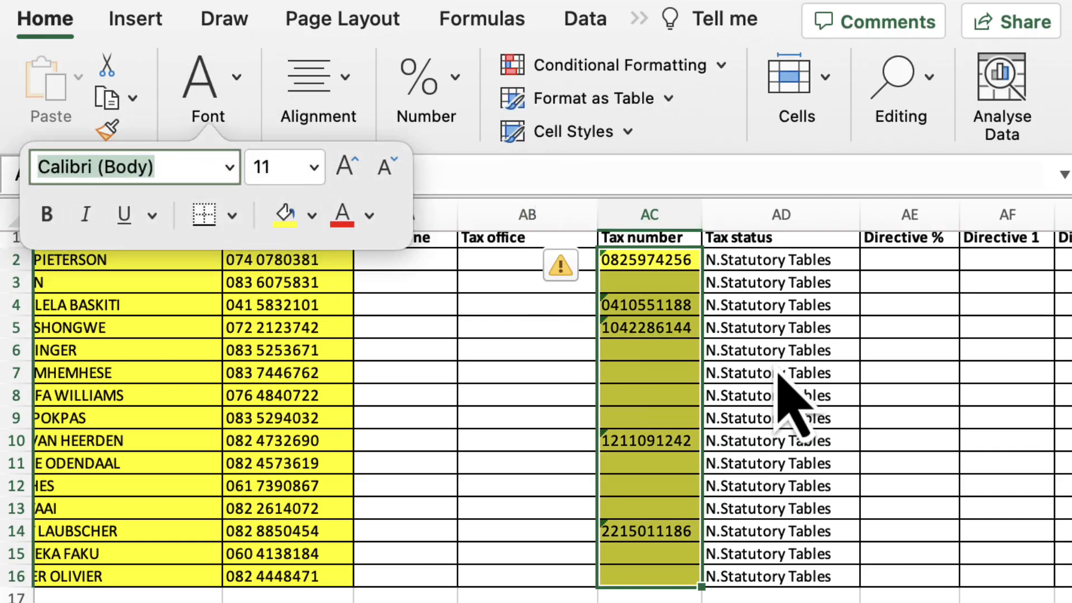
left_click(782, 368)
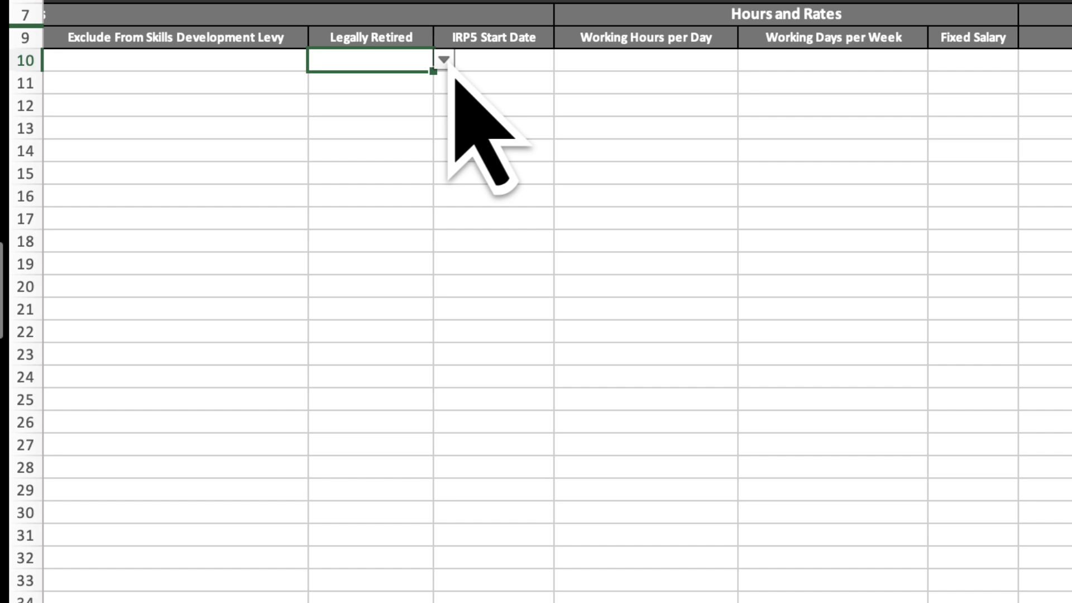
Set Legally Retired to False in AS10 of the template and fill it down to AS24.
left_click(445, 60)
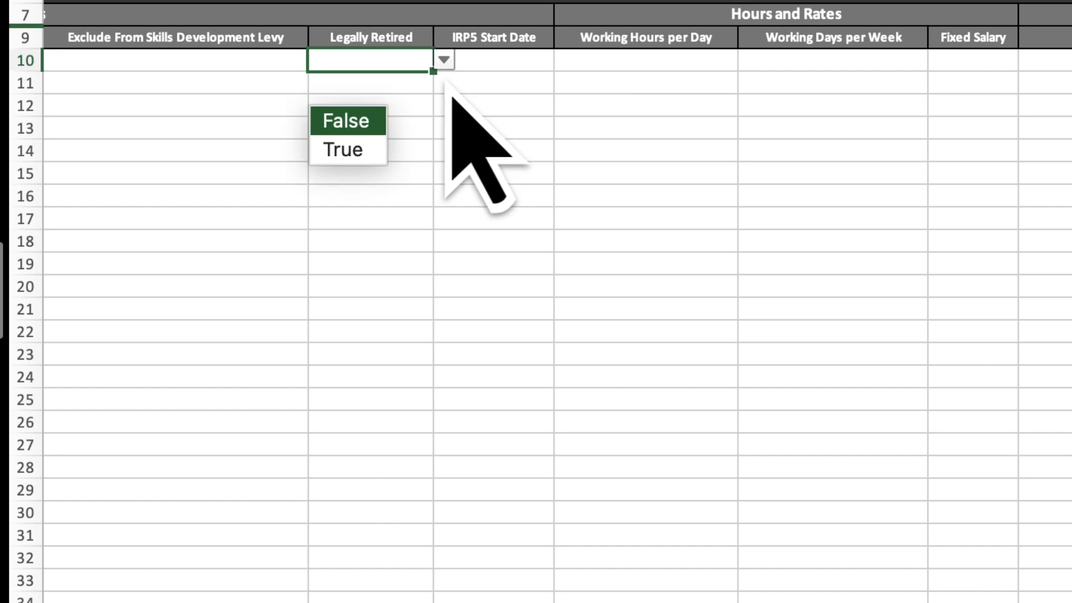
left_click(378, 132)
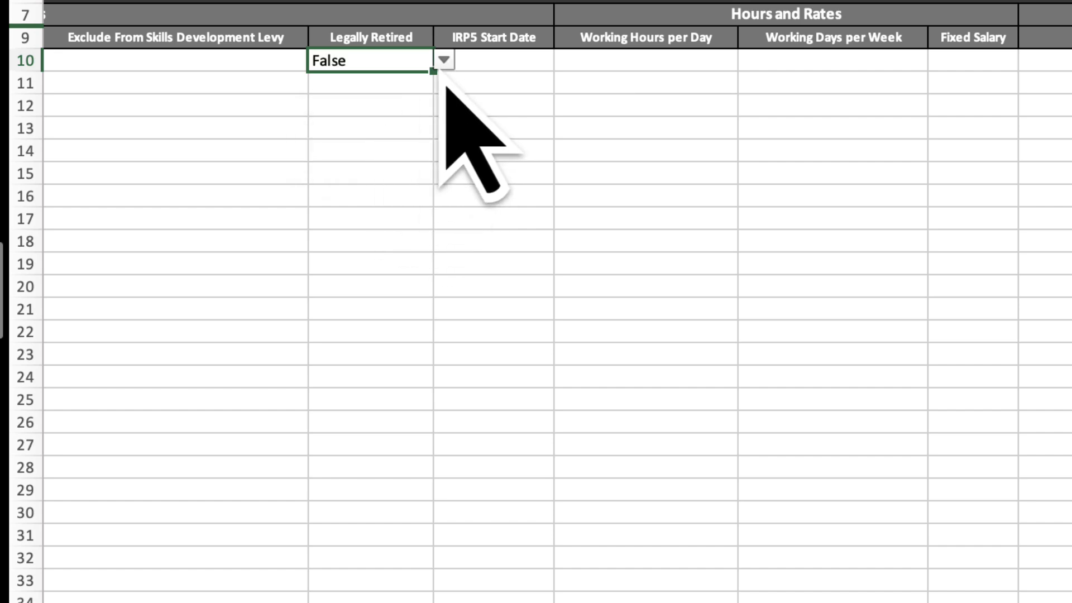
left_click_drag(433, 71, 441, 389)
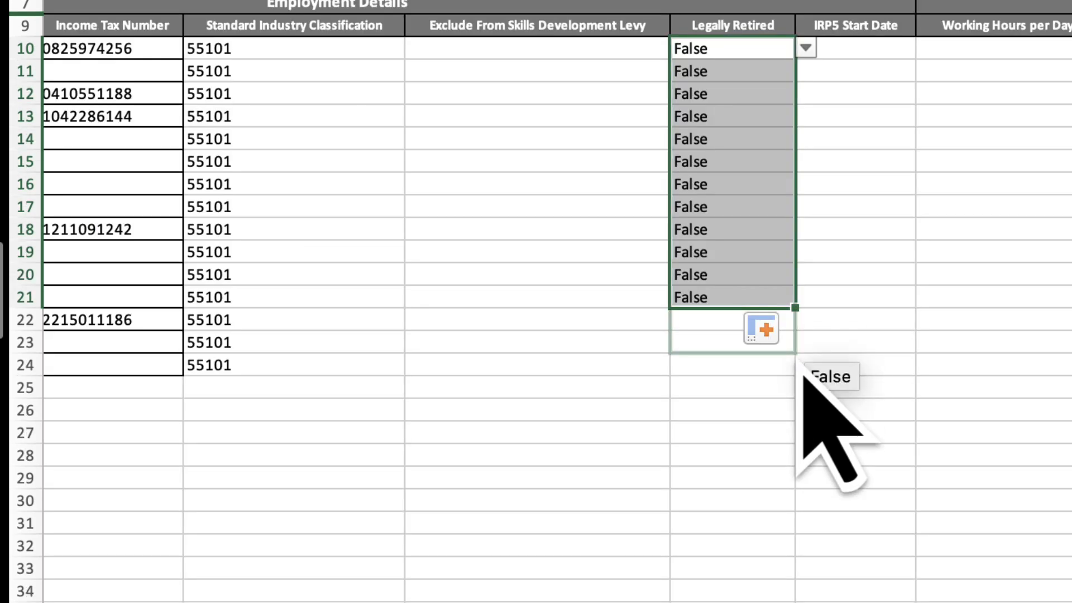
Check the Validation Rules sheet for the rules on Legally Retired and IRP5 Start Date.
scroll(653, 213, "right", 10)
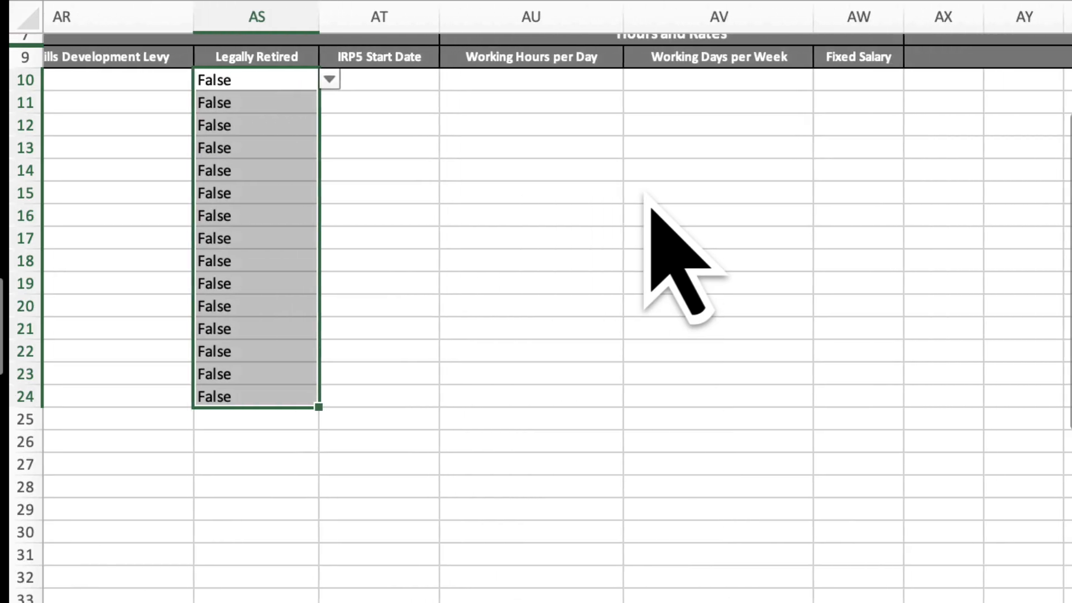
key("Right")
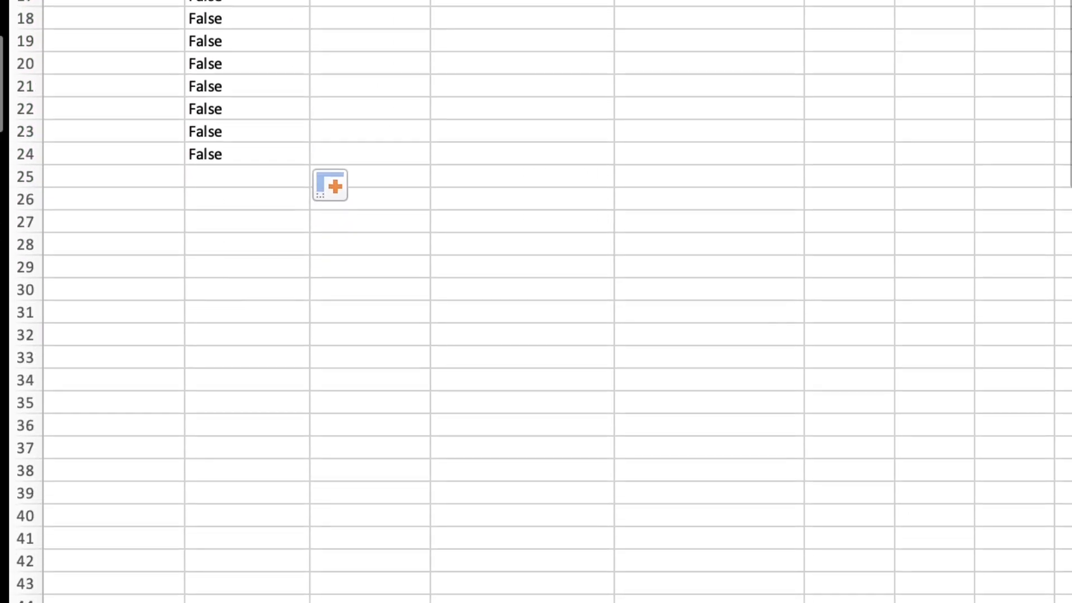
left_click(511, 549)
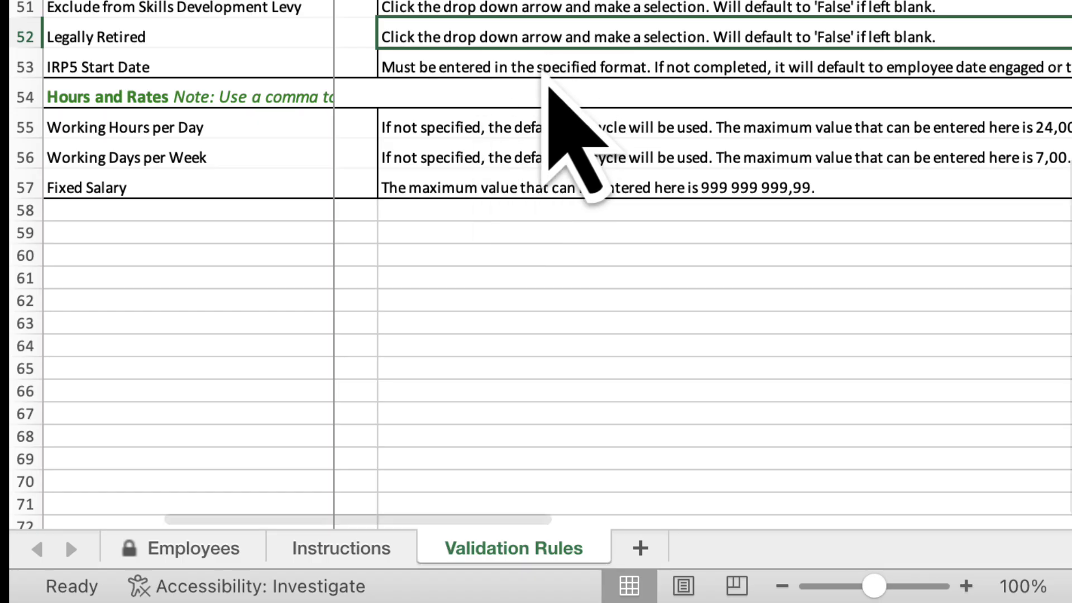
key("Down")
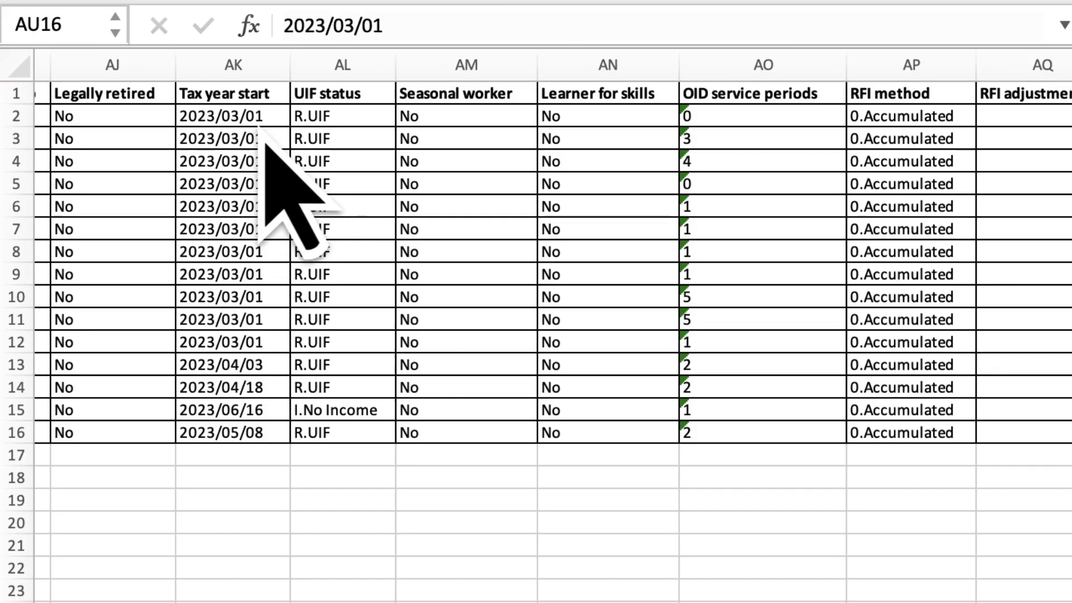
Bring the Tax year start dates into N2:N16 of the working sheet and convert them to dates shown as 2023-03-01.
left_click_drag(234, 116, 252, 409)
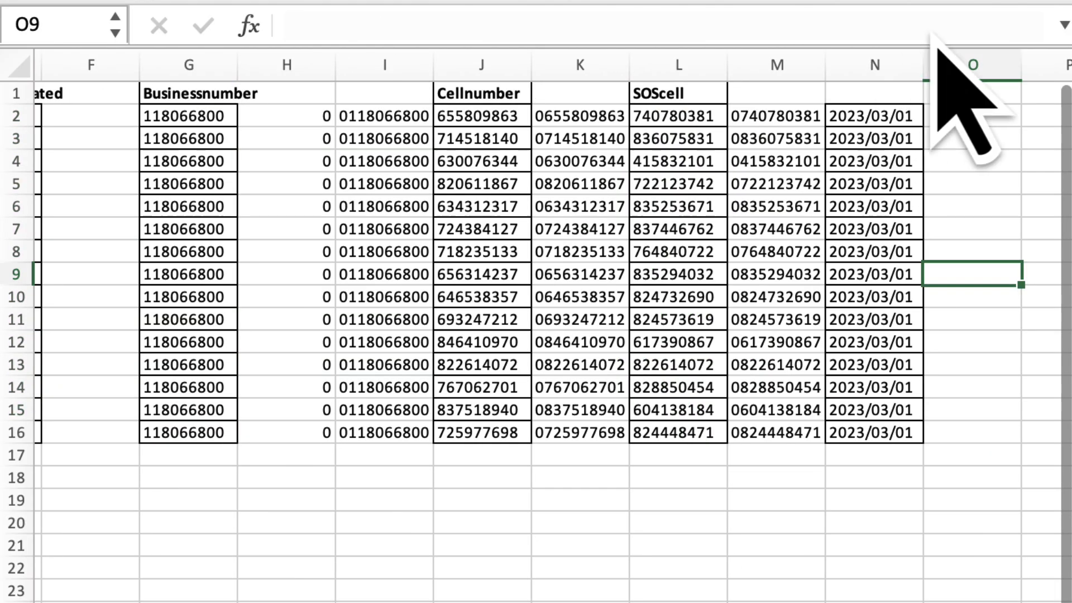
left_click(874, 117)
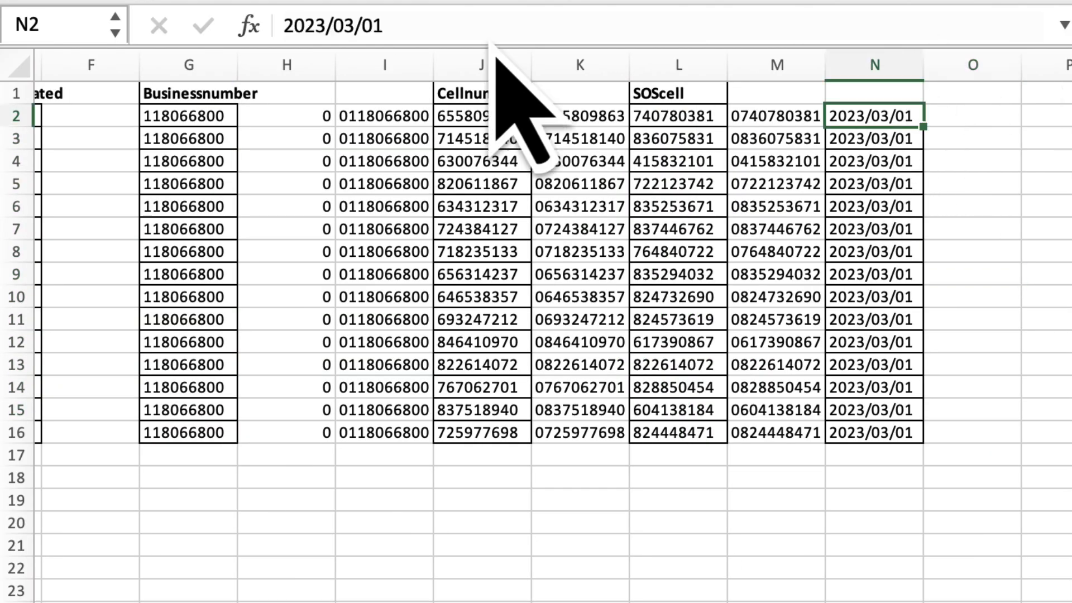
left_click(287, 25)
left_click(284, 25)
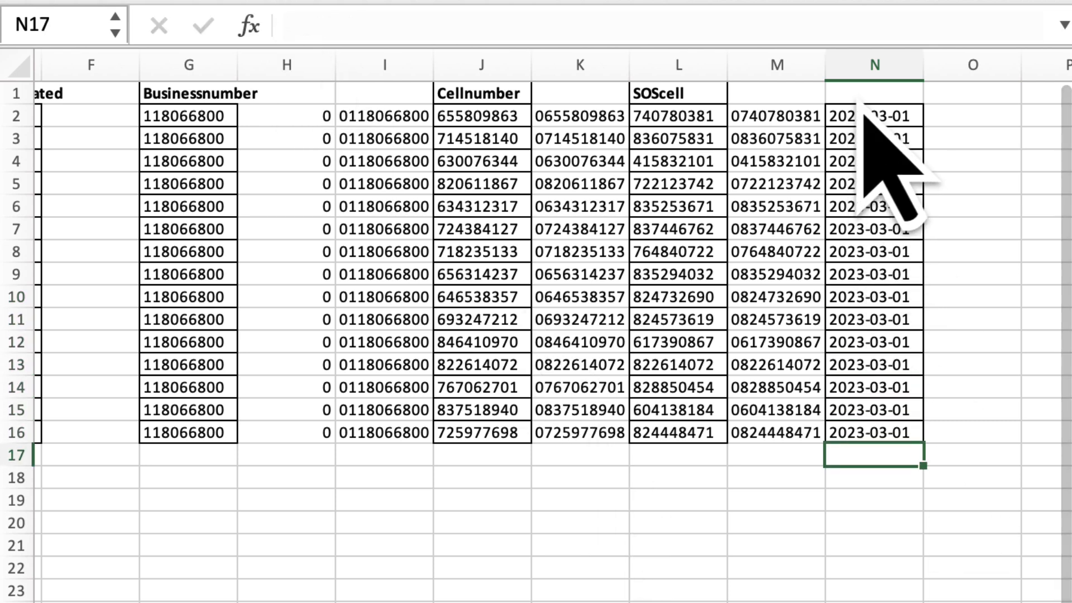
Copy the converted dates in N2:N16 into the template's IRP5 Start Date column, starting at AT10.
left_click(859, 120)
left_click_drag(859, 128, 861, 441)
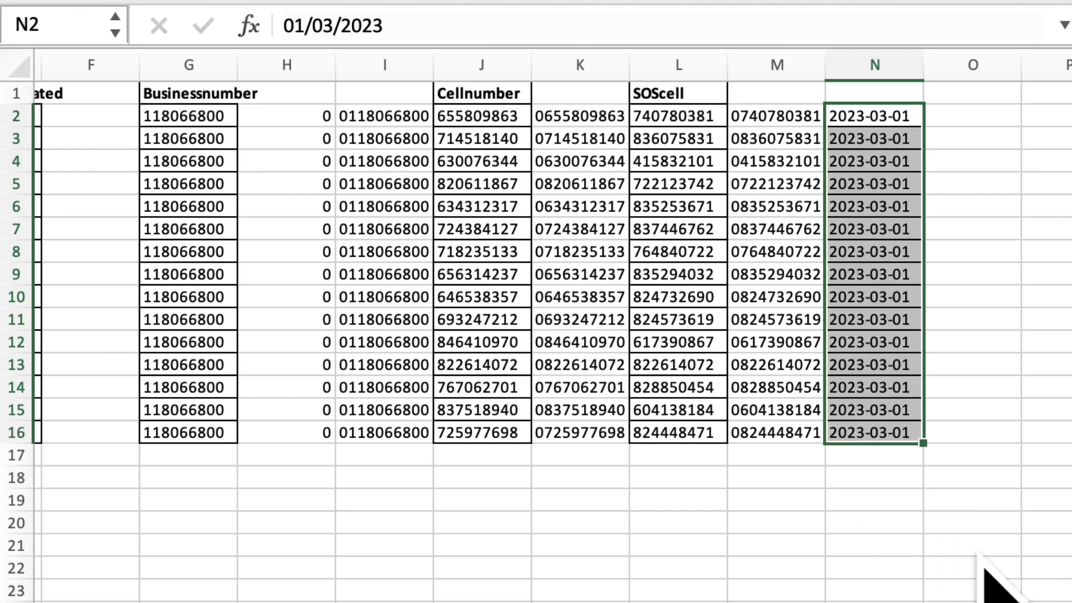
key("super+c")
left_click(383, 73)
key("super+v")
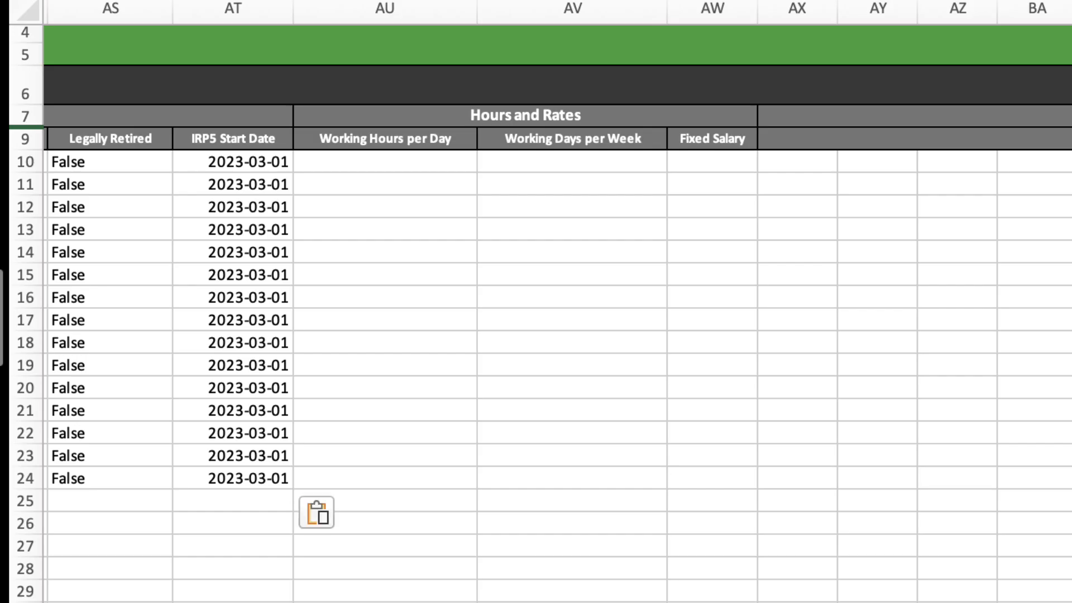
Search FixedImport2 for "hours" and copy the Hours per day cells BR2:BR16 into the template's Working Hours per Day column from AU10.
left_click(433, 181)
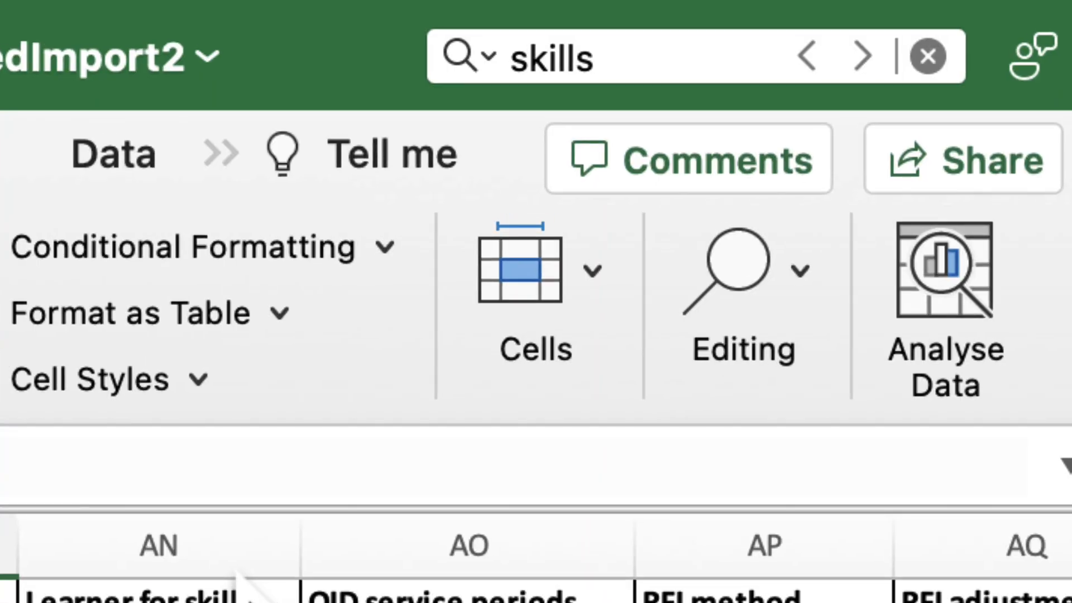
left_click(617, 52)
type("hours")
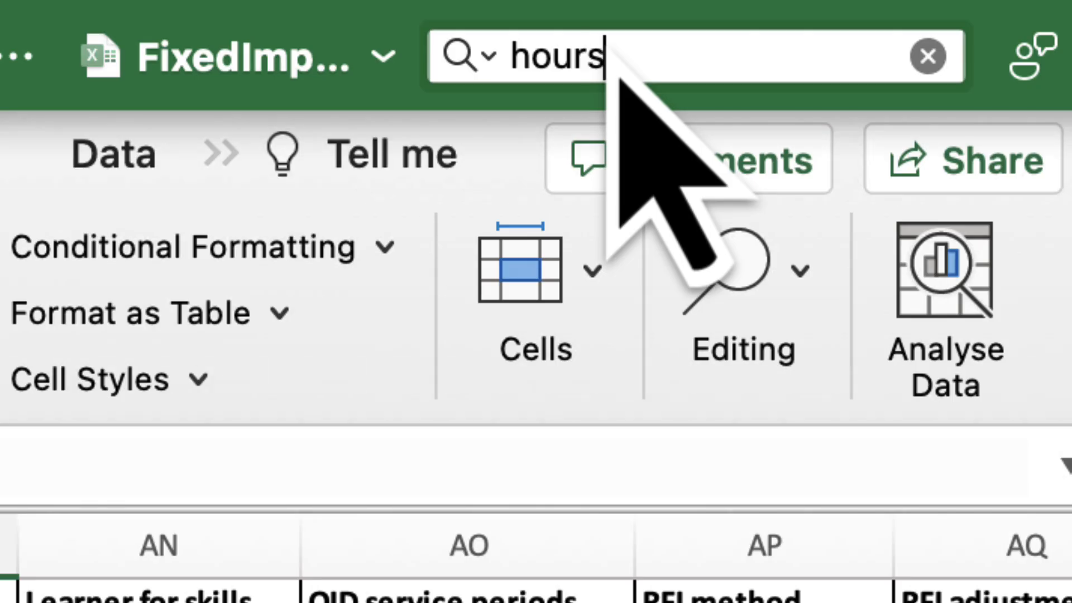
key("Return")
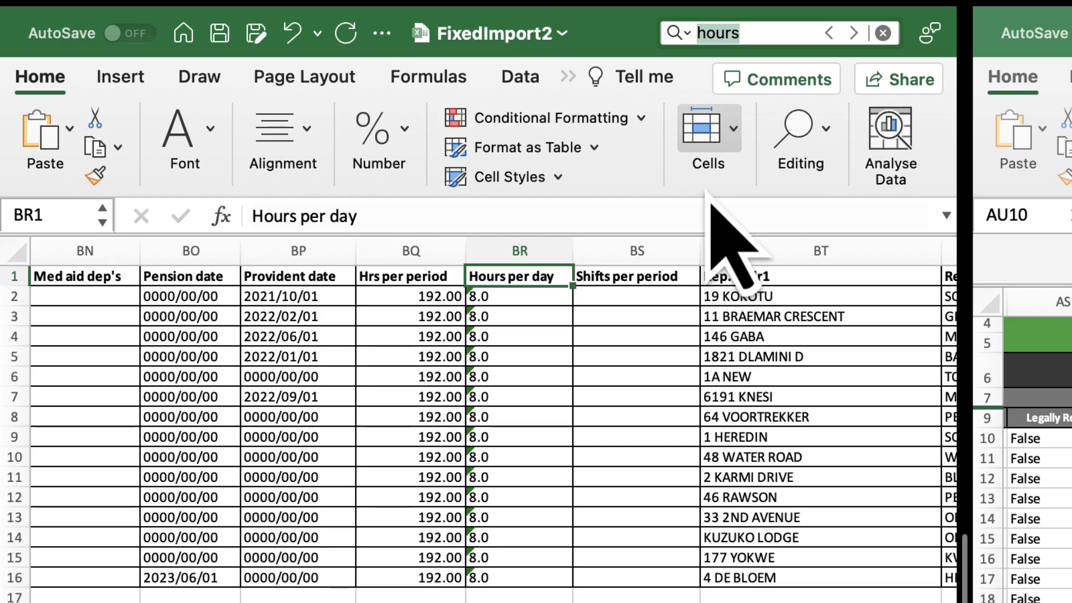
left_click_drag(524, 301, 527, 575)
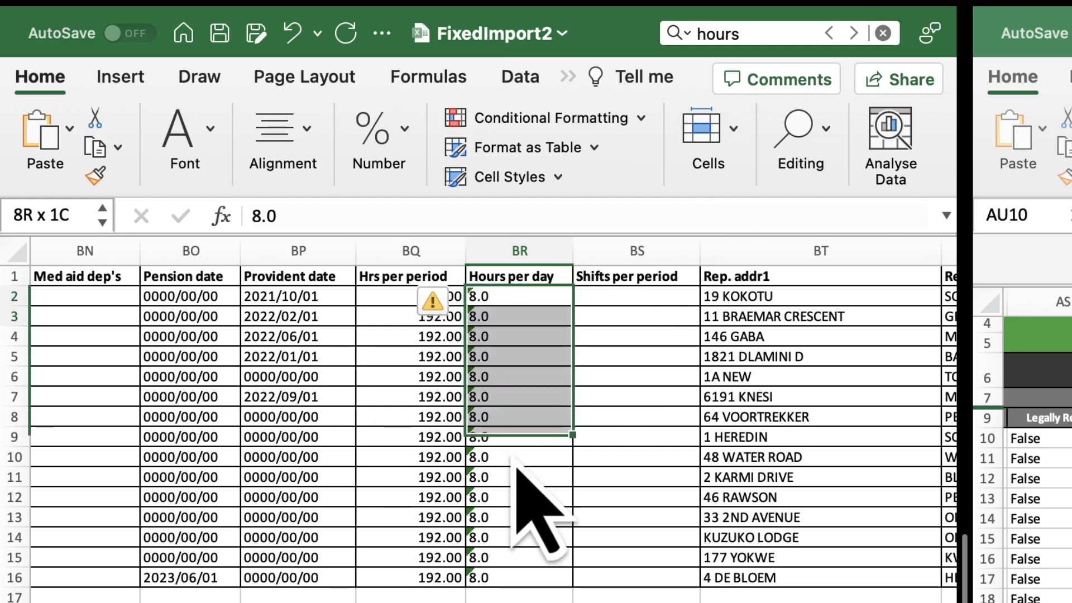
key("cmd+c")
left_click(776, 442)
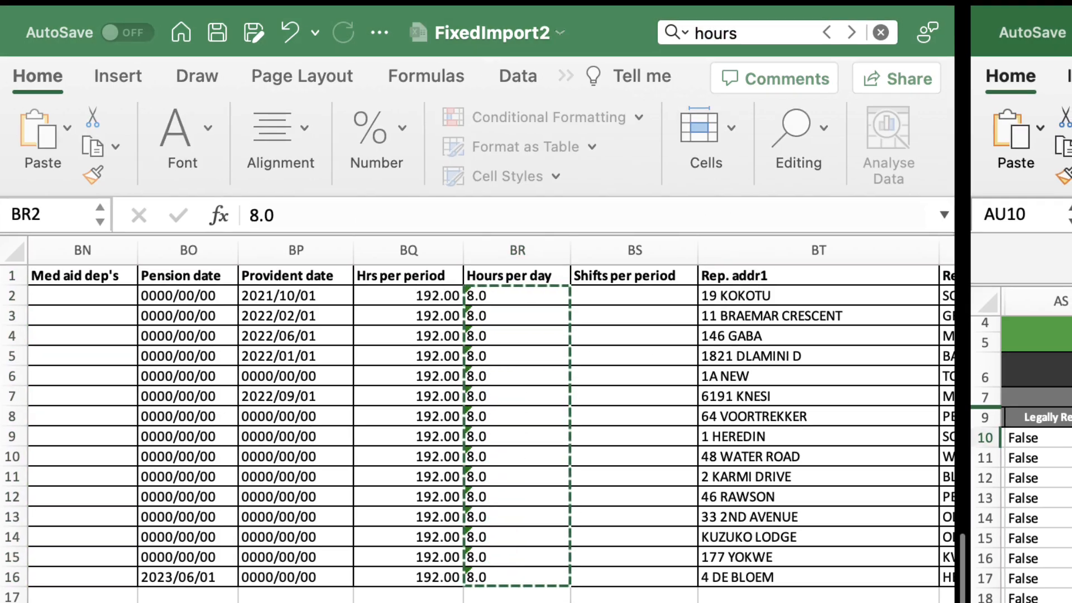
key("super+v")
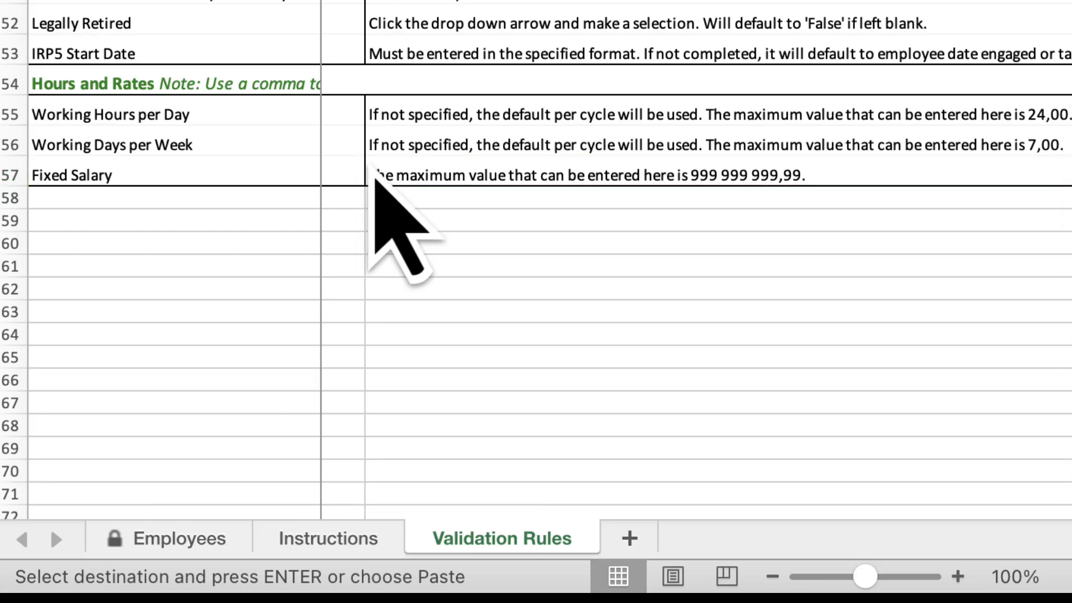
Review the Fixed Salary validation rule and the template's Working Days per Week and Fixed Salary columns.
left_click(530, 177)
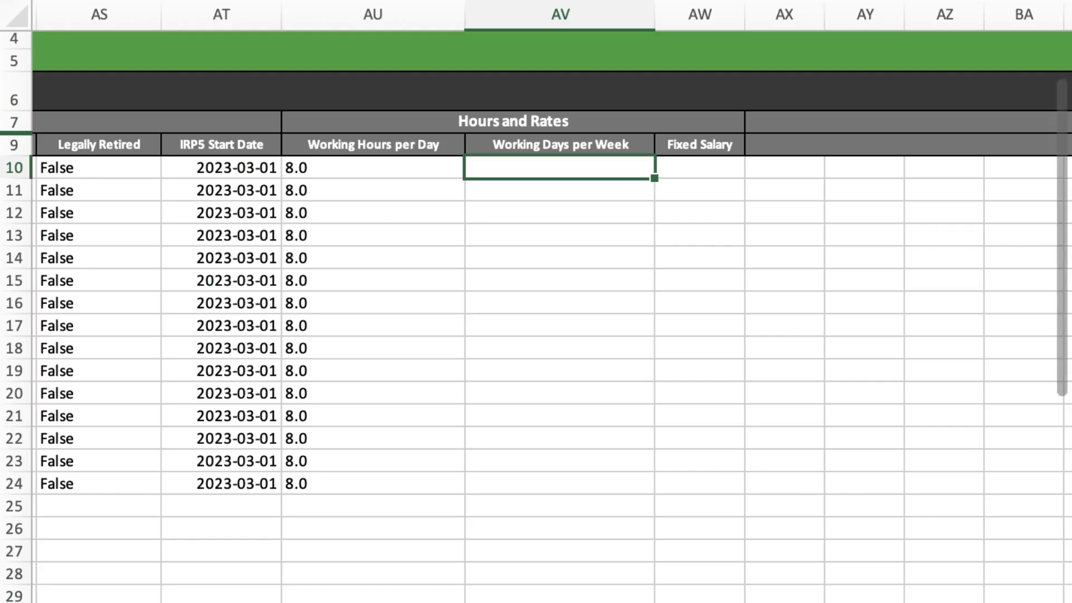
left_click(590, 290)
key("Up")
key("Up")
key("Up")
key("Up")
key("Up")
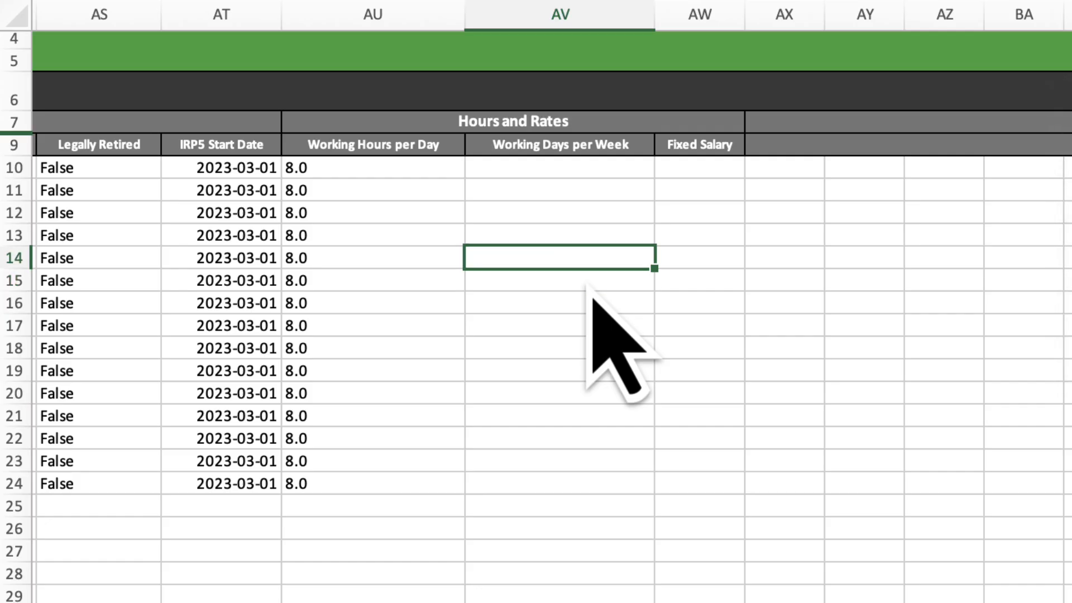
key("Right")
key("Right")
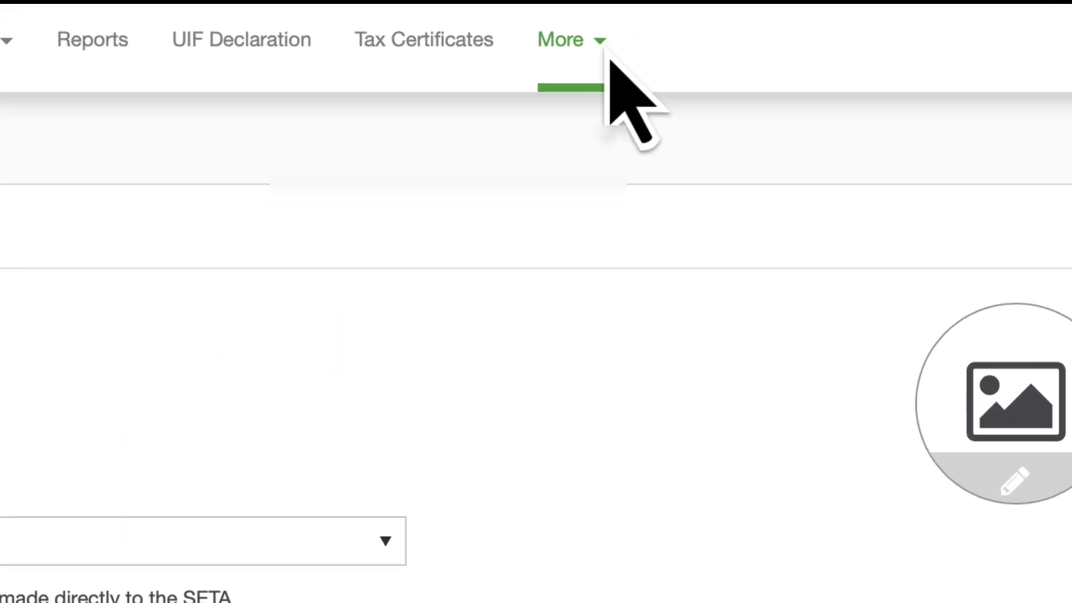
Open the Import Data page of Data Take On and choose Employee Details as the information to import.
left_click(551, 59)
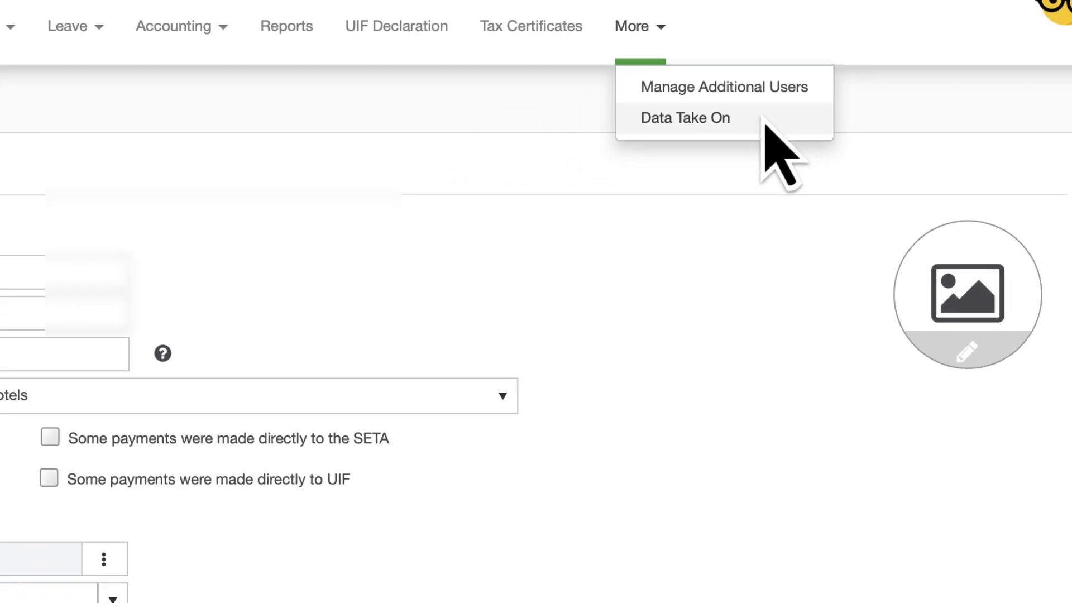
left_click(764, 119)
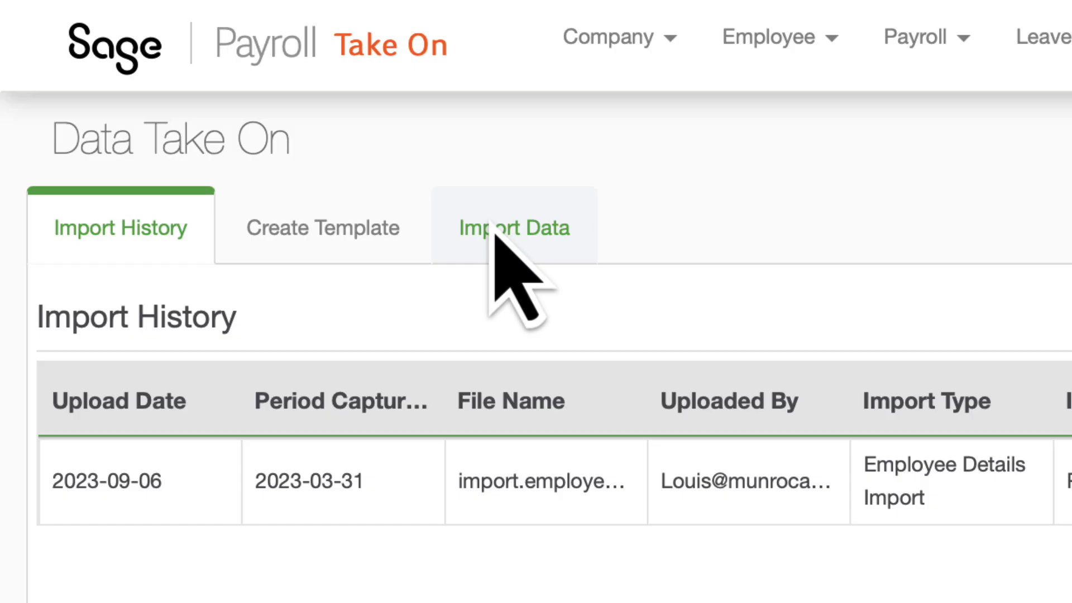
left_click(494, 235)
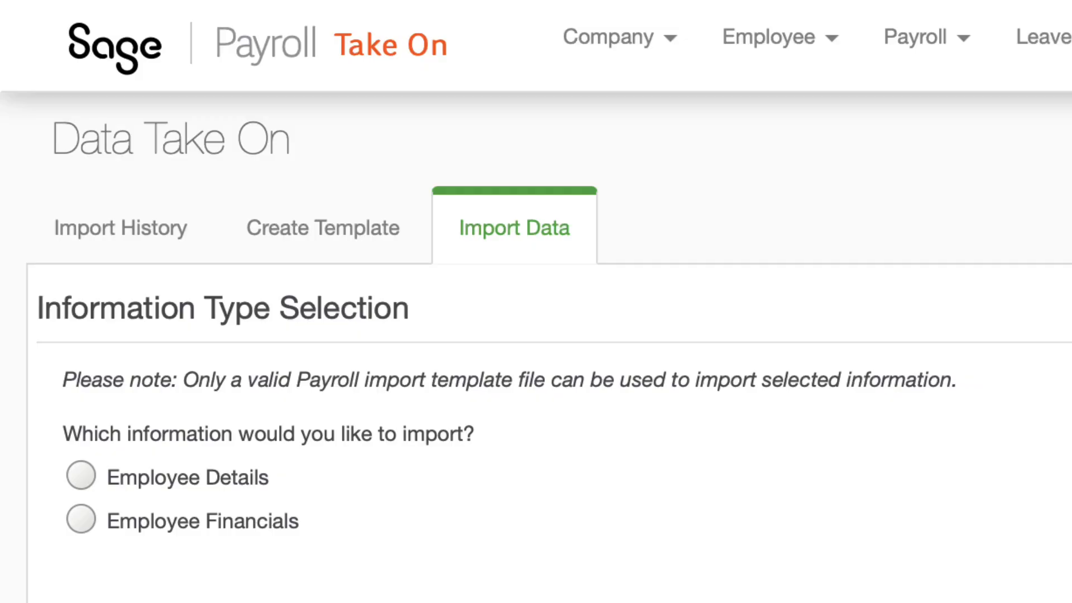
left_click(81, 484)
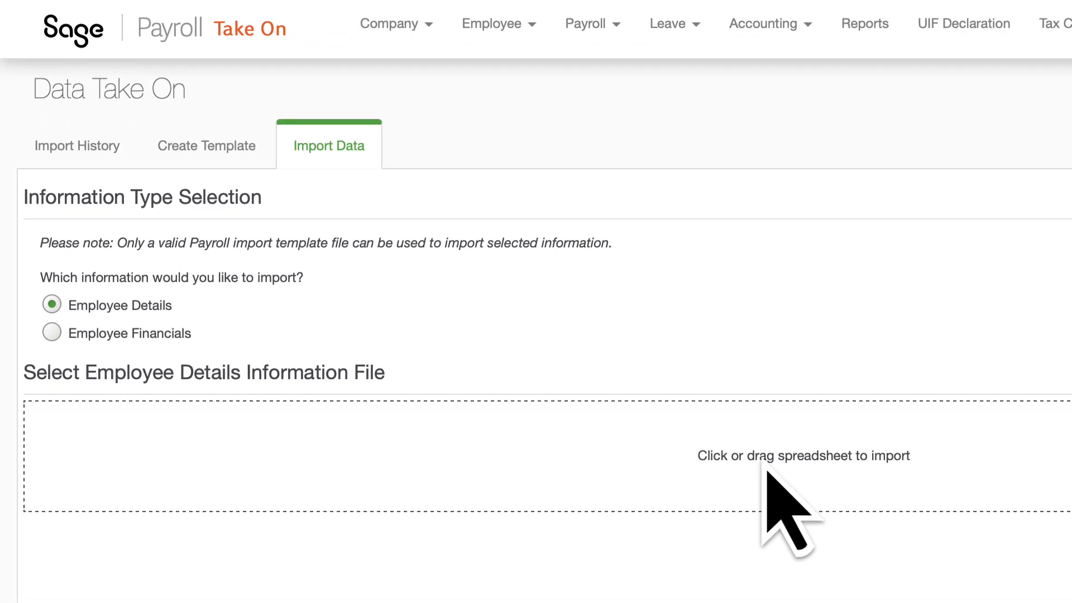
Try to import import.employee.xlsx from Downloads and review the listed validation errors.
left_click(766, 470)
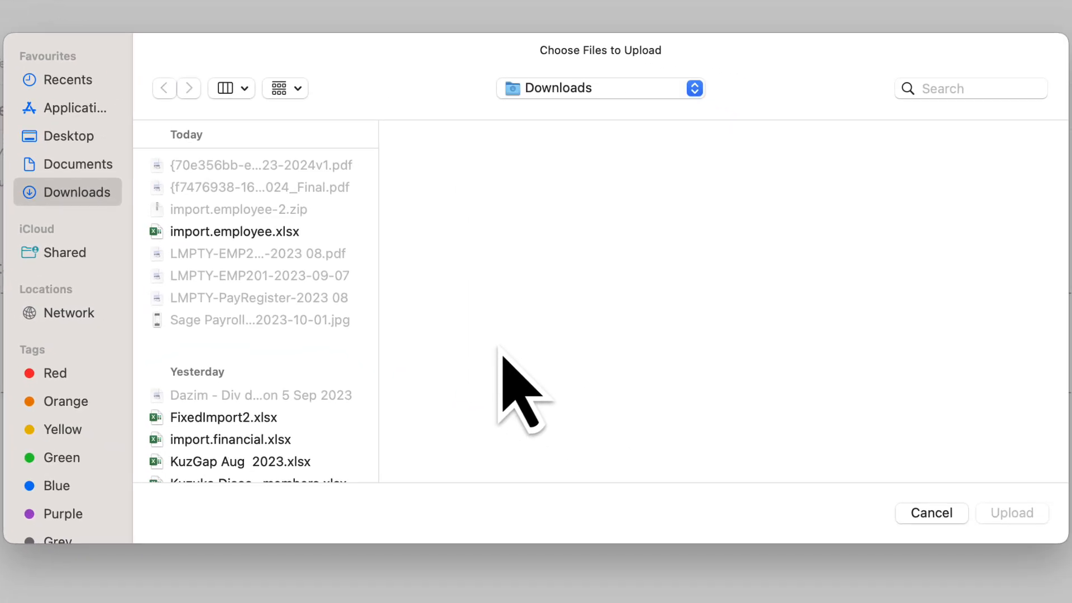
left_click(279, 236)
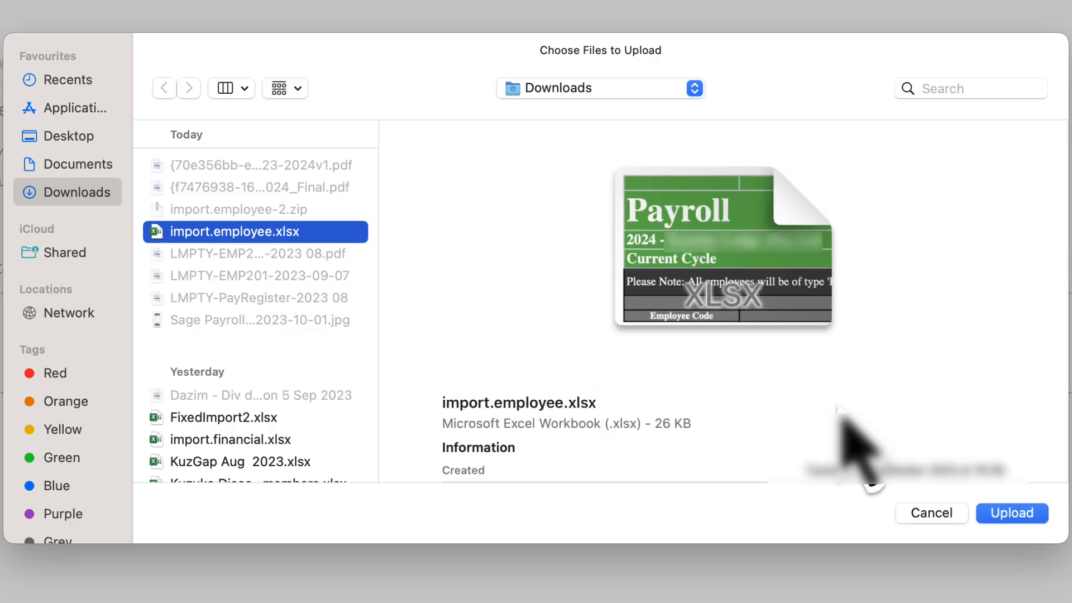
left_click(1011, 512)
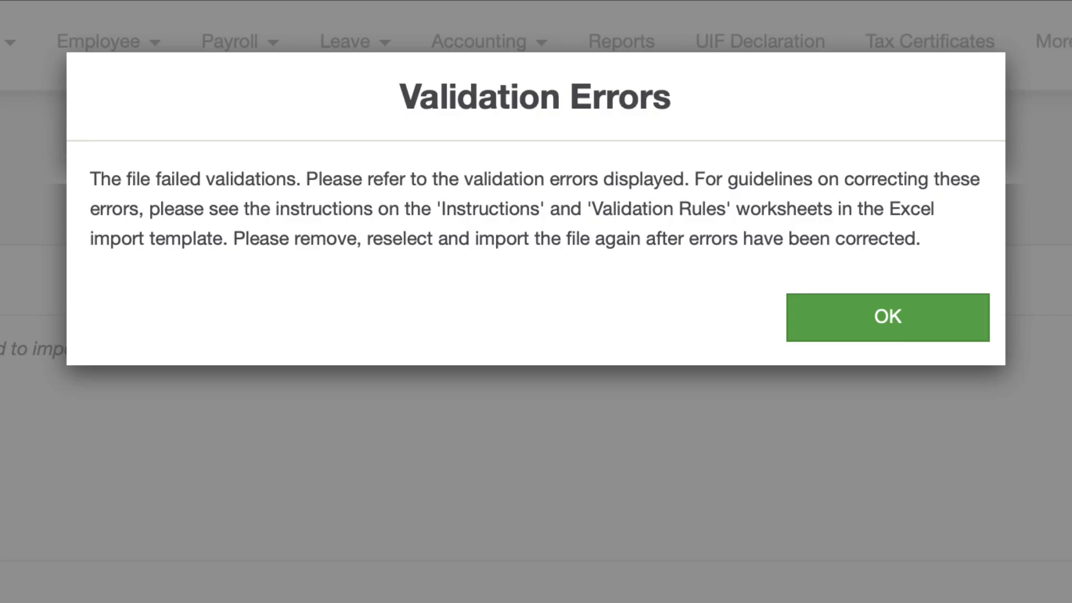
left_click(885, 330)
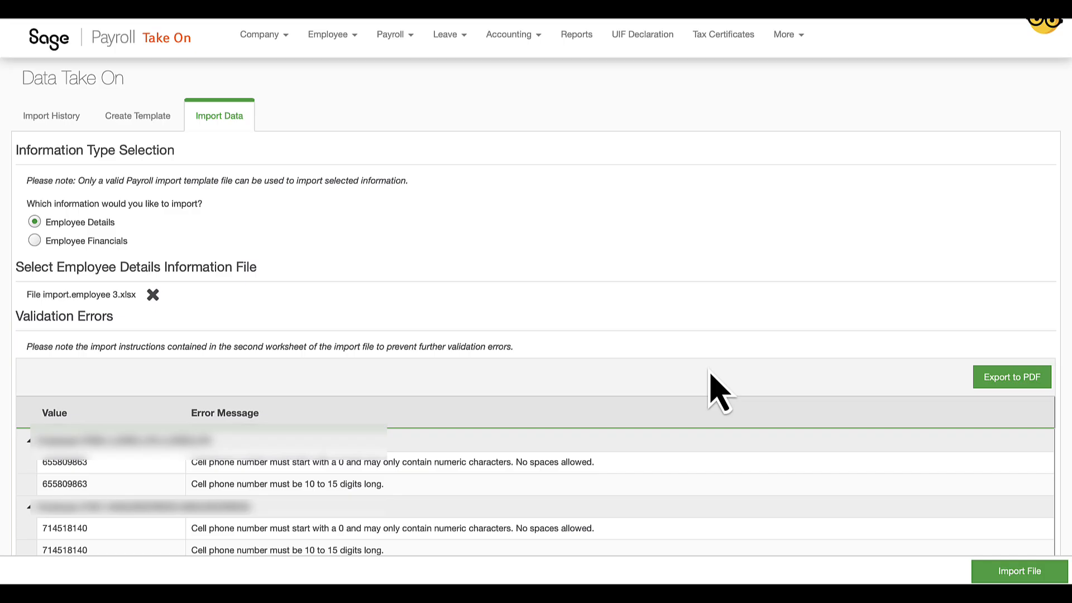
scroll(717, 391, "down", 5)
scroll(718, 391, "down", 10)
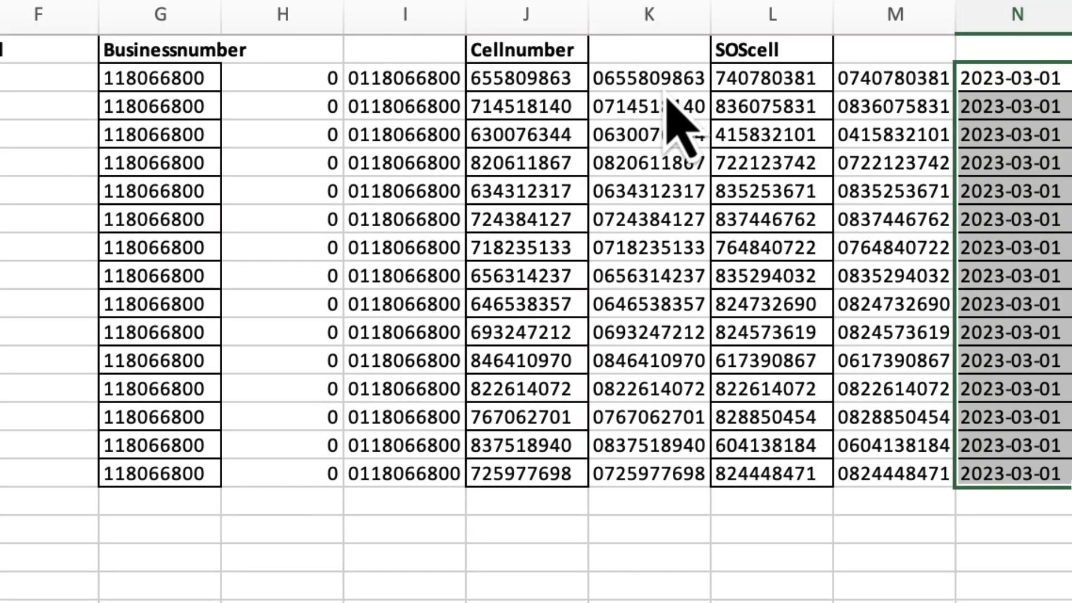
Copy the zero-prefixed cell numbers K2:K16 from the working sheet over the template's Cell Number column, starting at the first employee row.
left_click(665, 84)
key("shift+Down")
key("shift+Down")
key("shift+Down")
key("shift+Down")
key("shift+Down")
key("shift+Down")
key("shift+Down")
key("shift+Down")
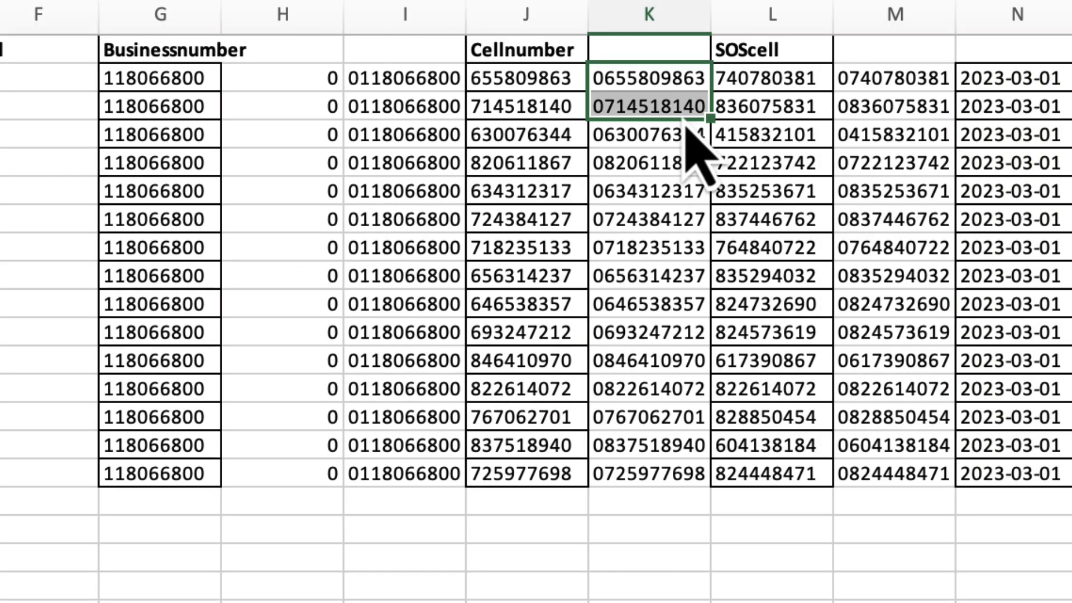
key("shift+Down")
key("shift+Down")
key("shift+Down")
key("shift+Down")
key("shift+Down")
key("shift+Down")
key("ctrl+c")
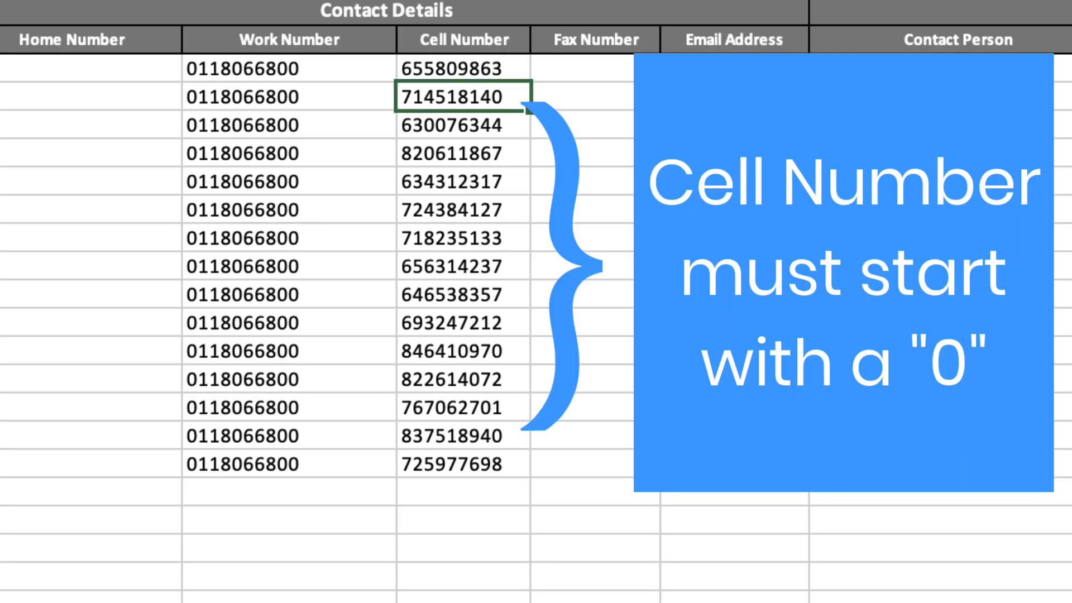
left_click(513, 80)
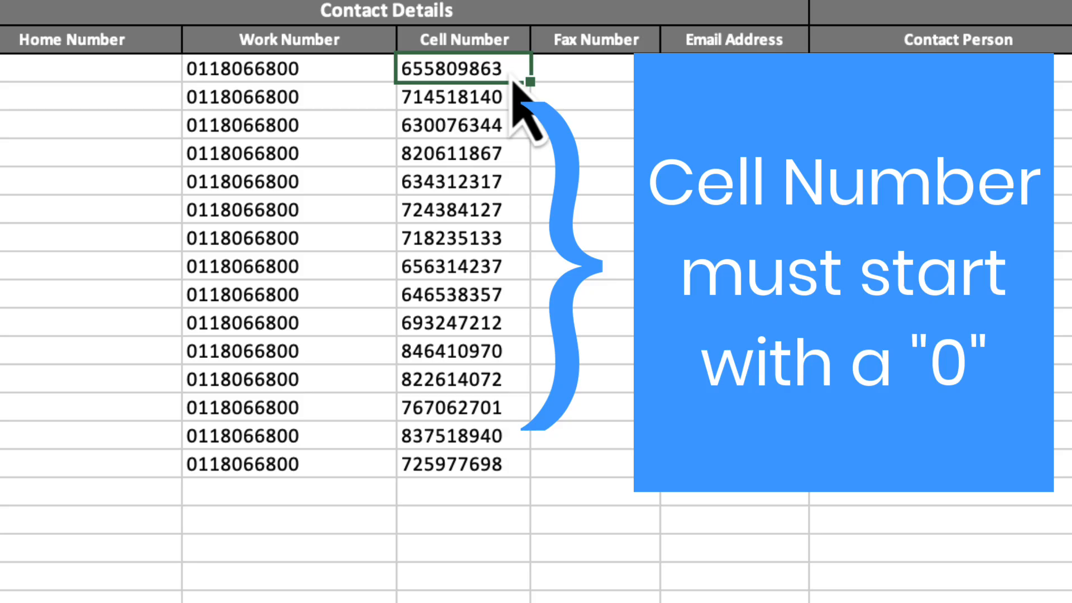
key("ctrl+v")
left_click(502, 574)
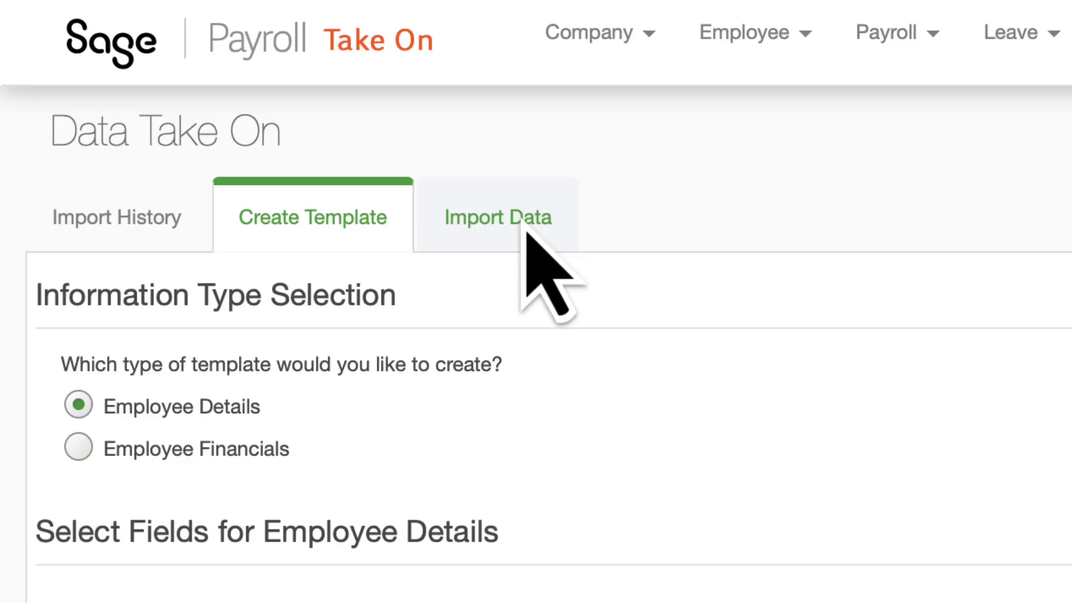
Import import.employee 4.xlsx from Downloads as Employee Details in Data Take On.
left_click(231, 122)
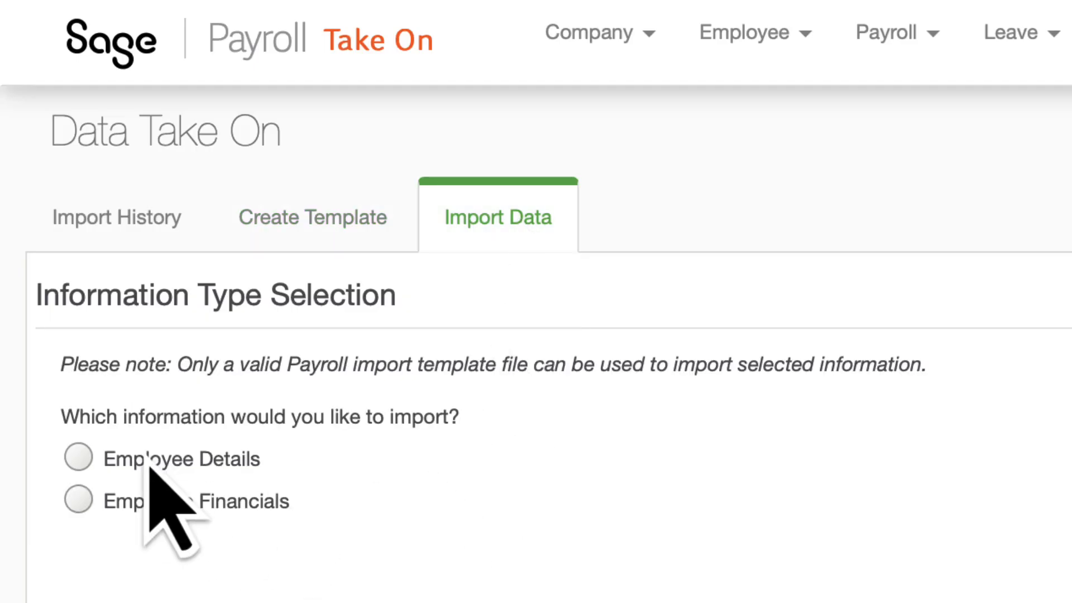
left_click(78, 457)
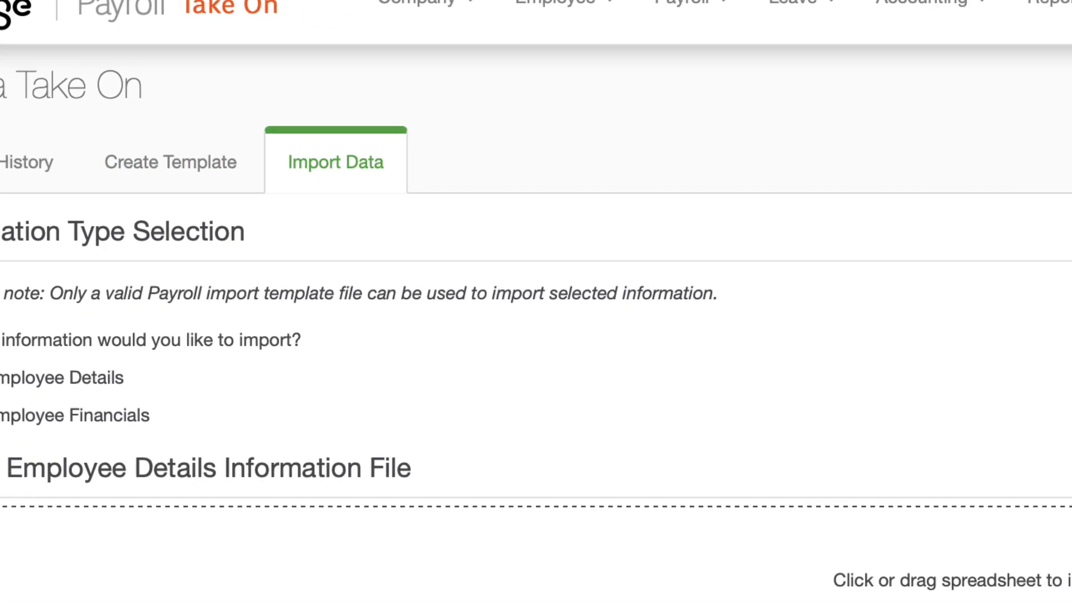
left_click(495, 411)
left_click(207, 282)
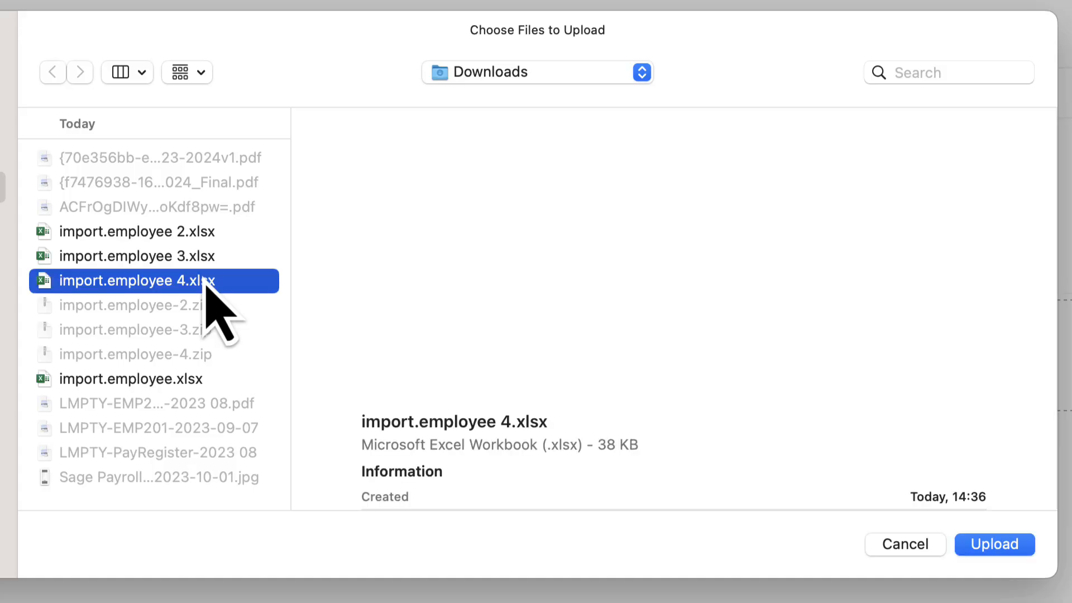
left_click(987, 554)
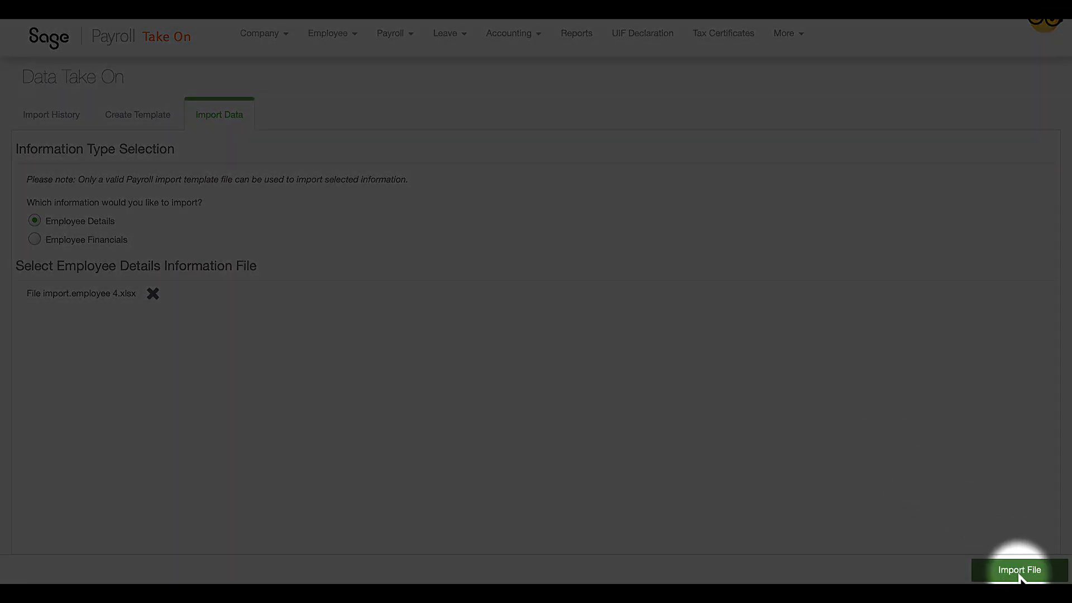
left_click(1019, 575)
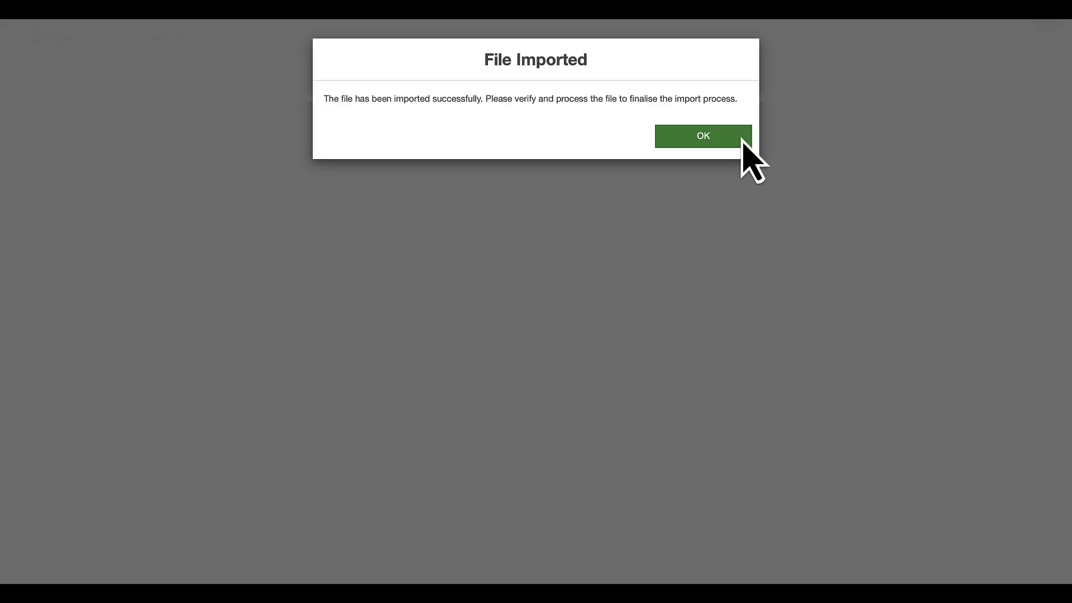
left_click(743, 140)
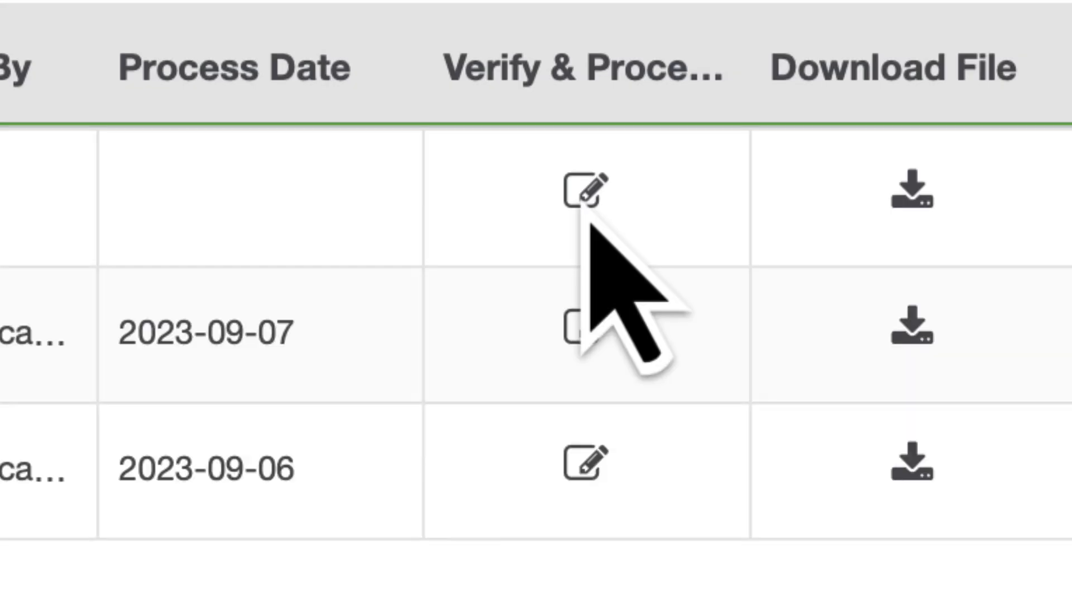
Open the newly imported, unprocessed file for verification and look through all columns of its employee data.
left_click(587, 218)
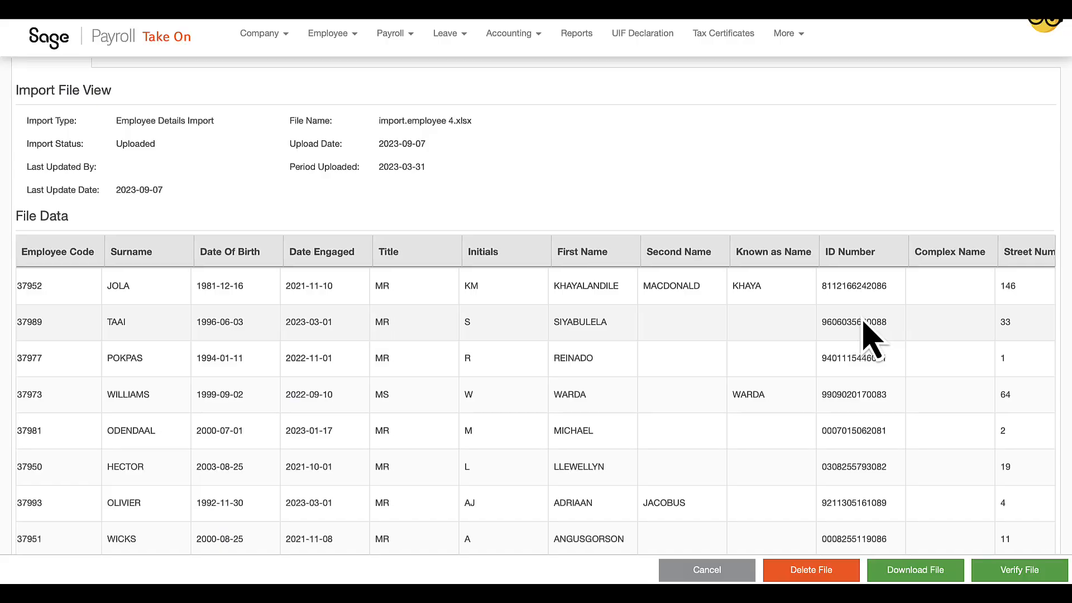
scroll(871, 337, "right", 3)
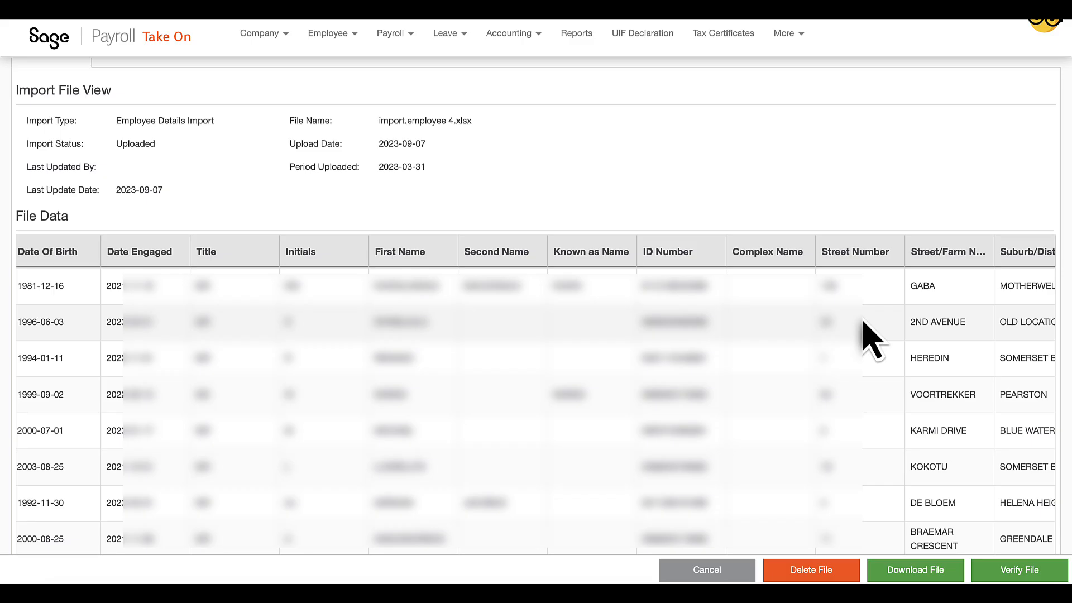
scroll(870, 337, "right", 10)
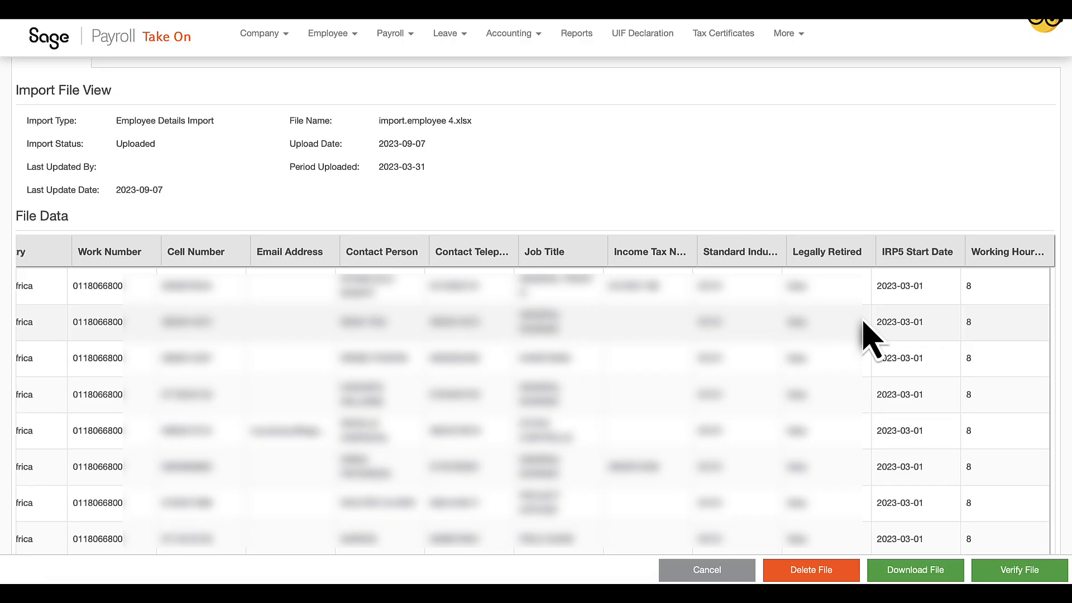
scroll(864, 326, "left", 10)
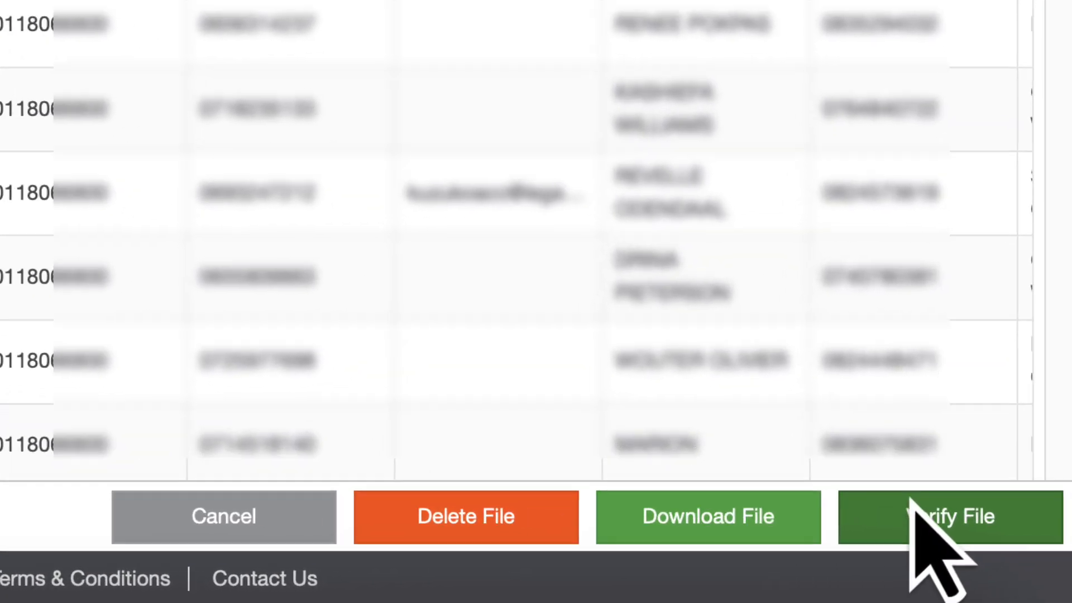
Verify the imported employee file and process it to bring the employees into the payroll.
left_click(892, 520)
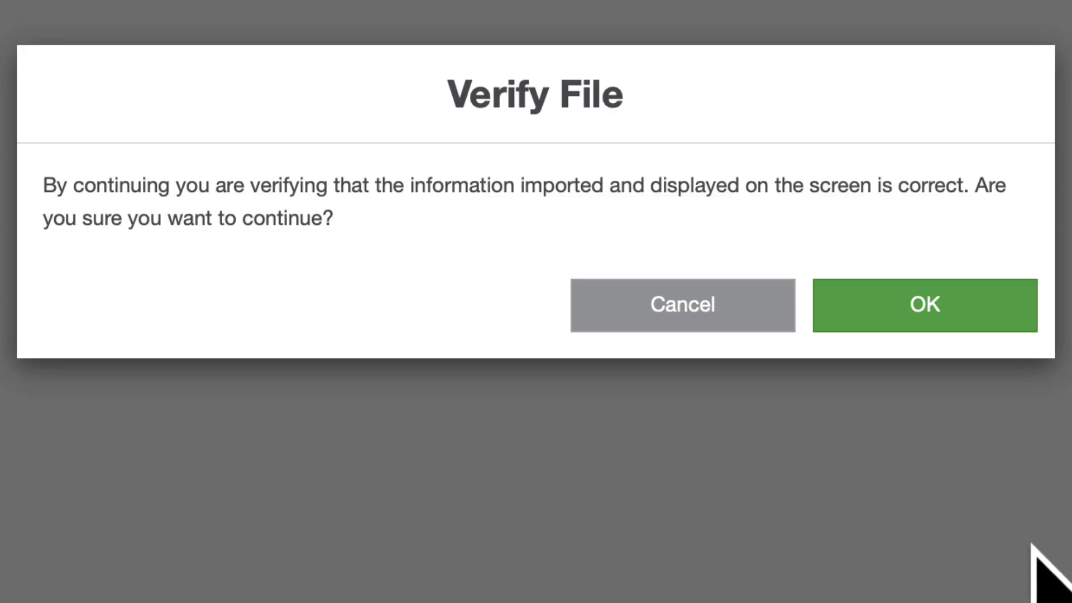
left_click(1004, 326)
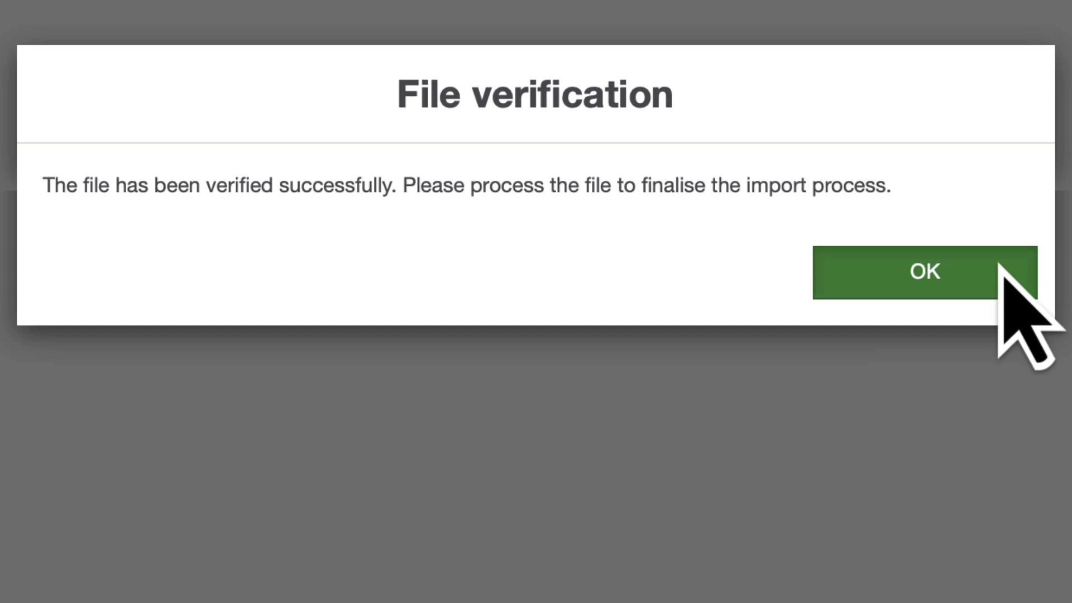
left_click(999, 270)
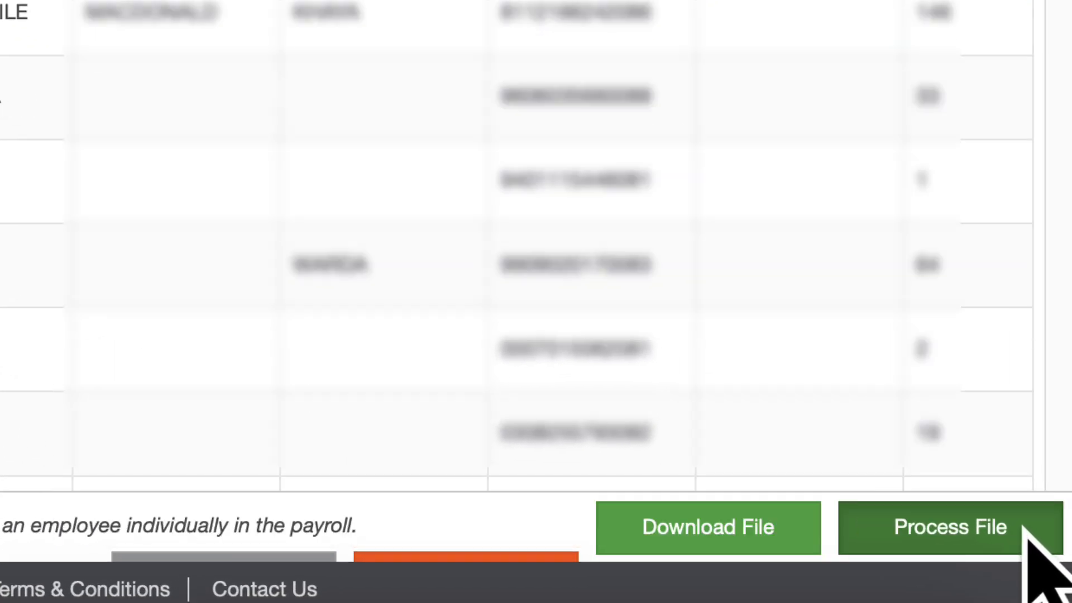
left_click(1025, 527)
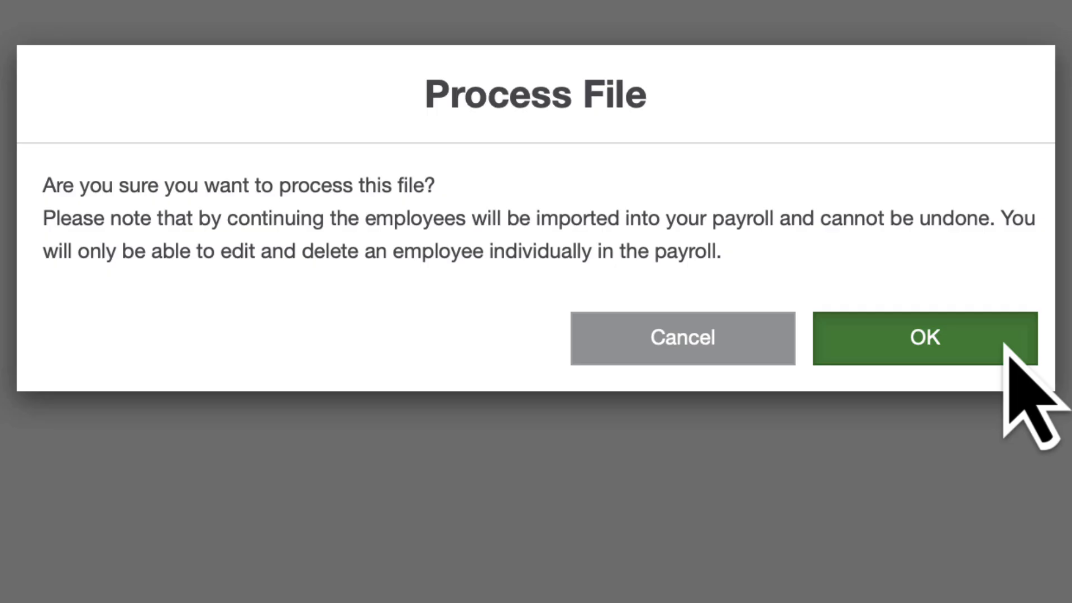
left_click(1005, 345)
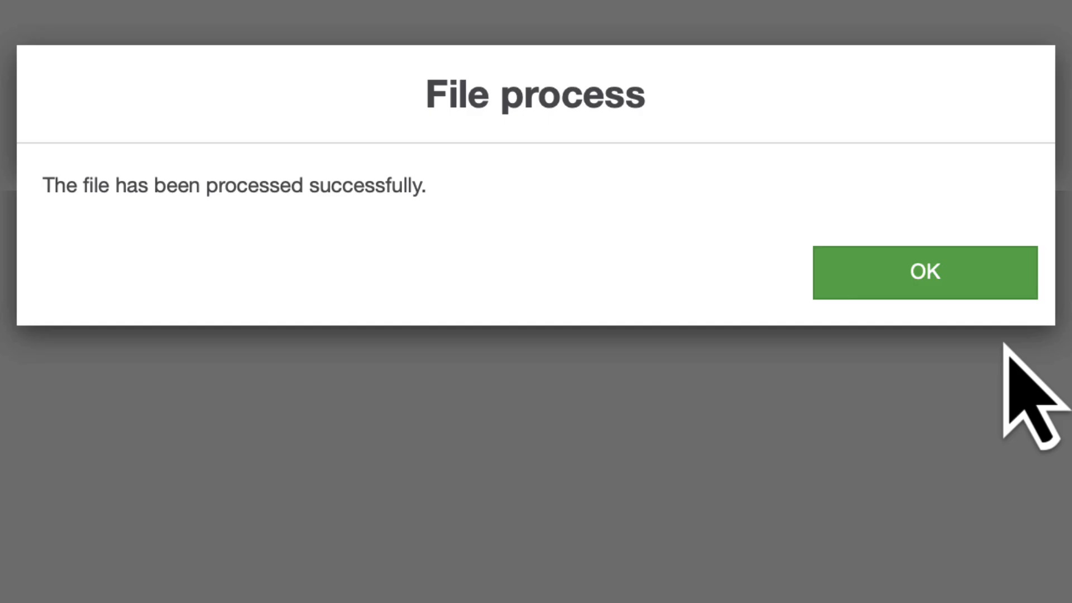
left_click(996, 293)
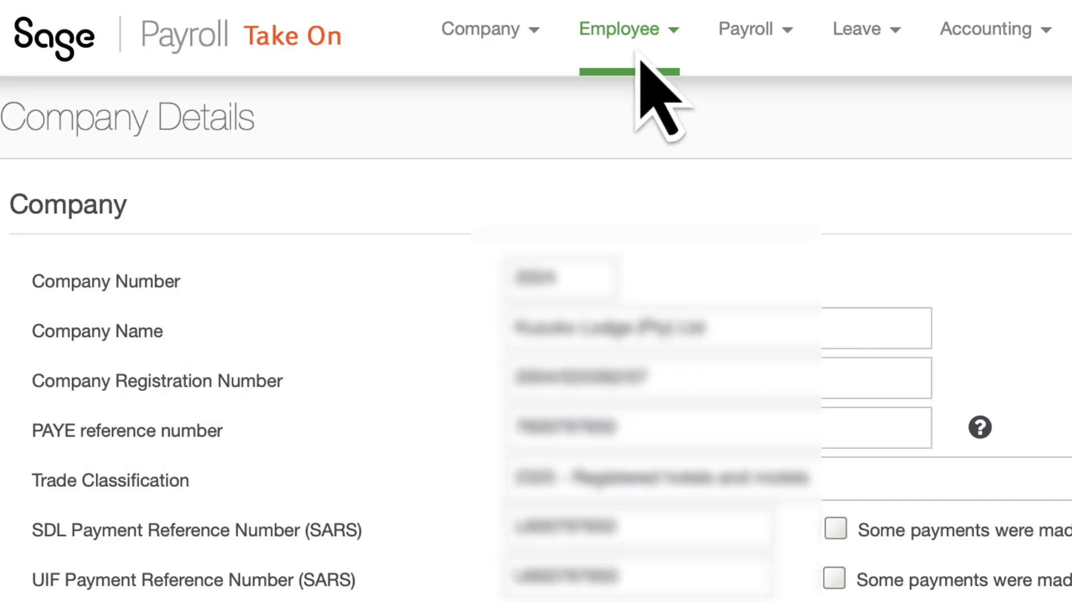
Open Employee details and, for the flagged employee, default the postal address from the physical/residential address and save the record.
left_click(645, 36)
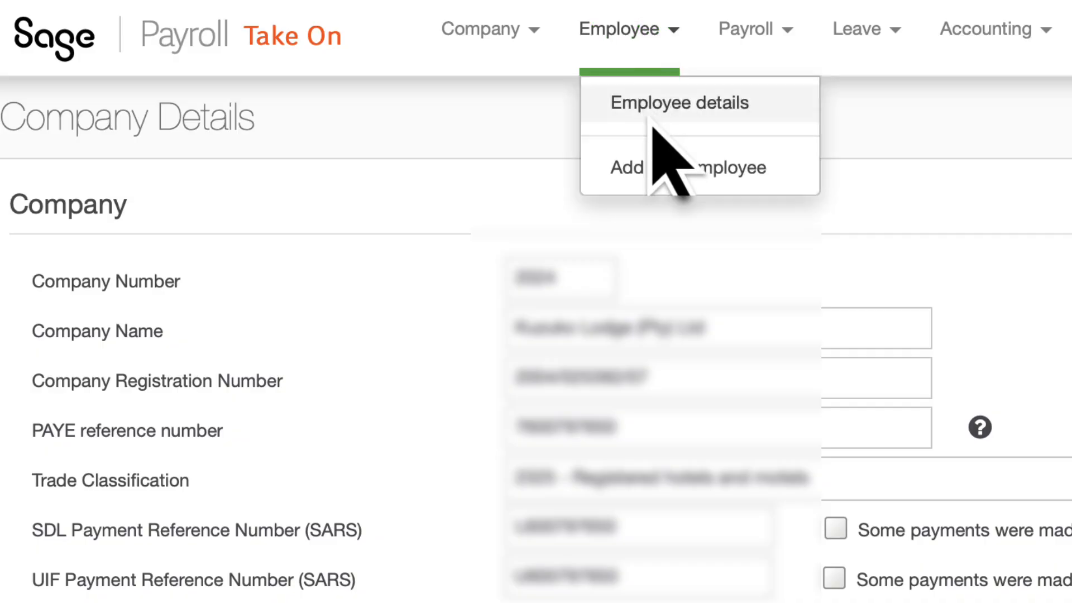
left_click(650, 118)
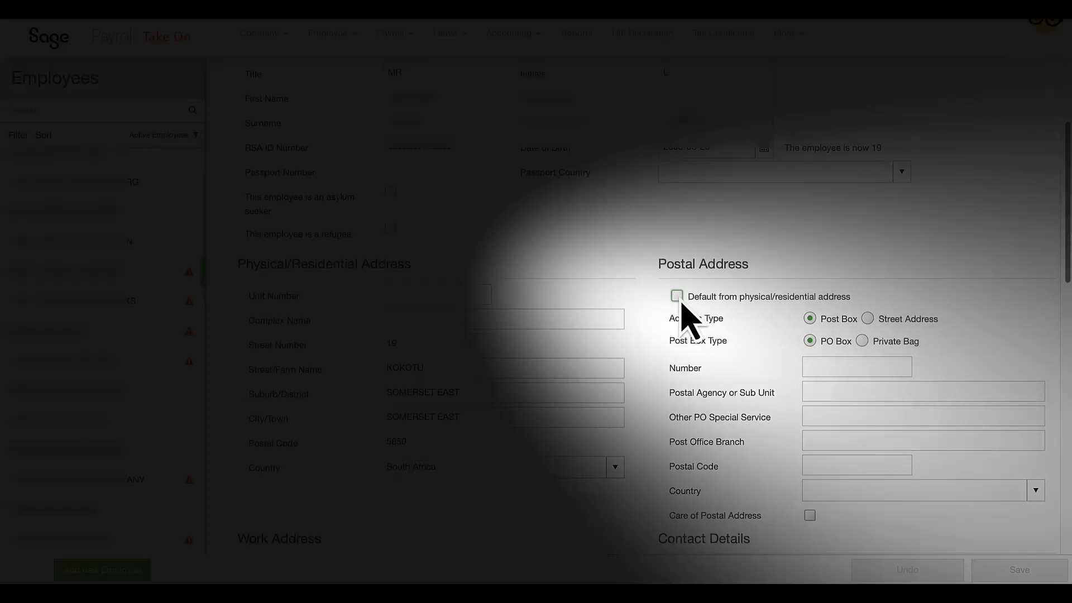
left_click(677, 298)
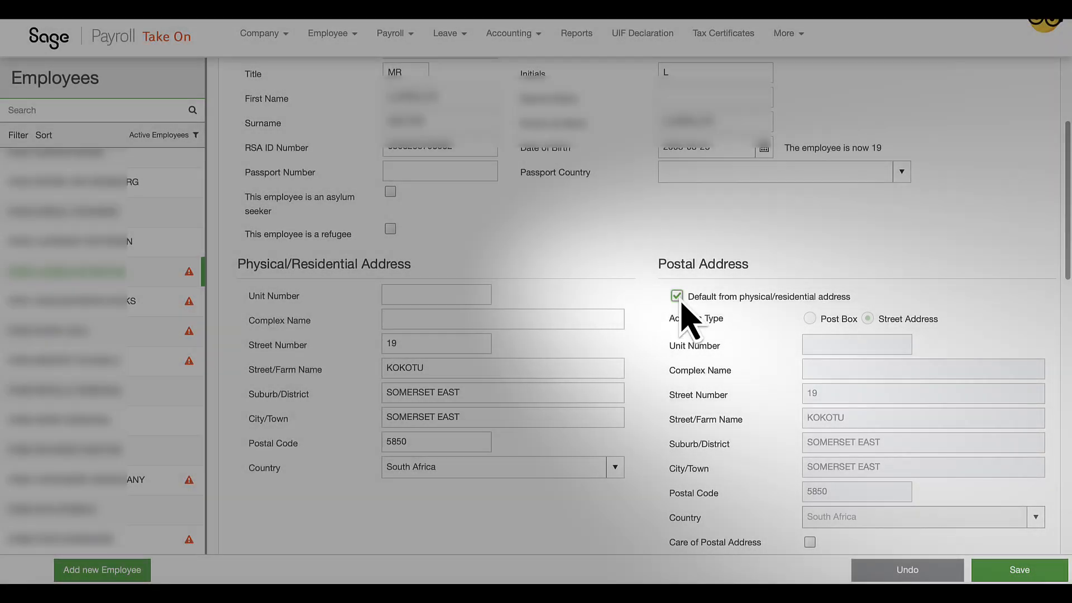
scroll(815, 402, "down", 2)
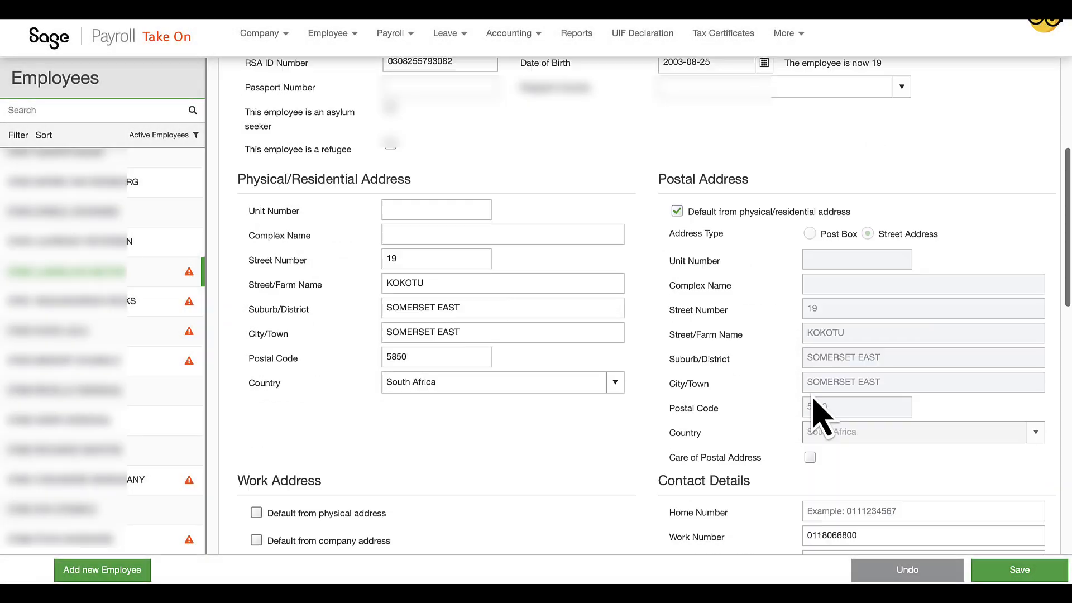
left_click(1019, 570)
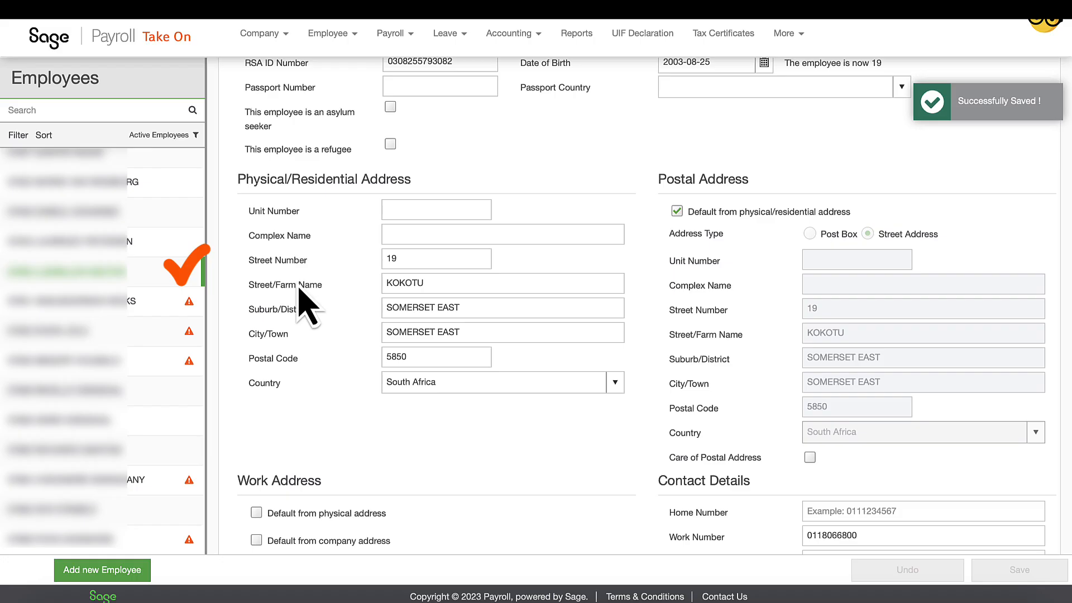
Default the postal address from the physical/residential address for the remaining employees with warning markers, saving each record.
left_click(157, 307)
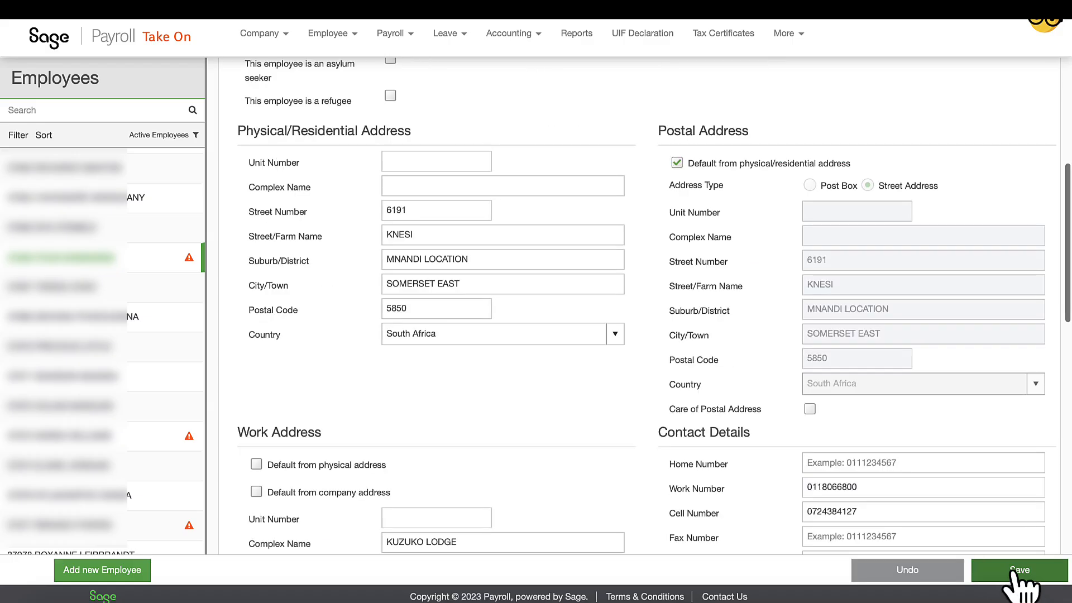
left_click(1019, 580)
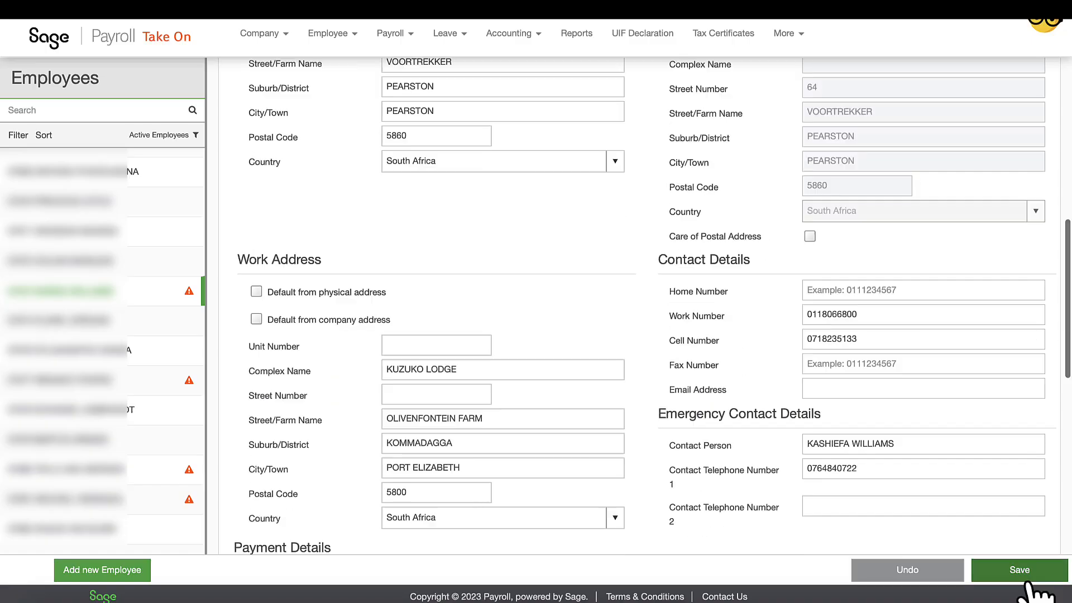
left_click(1019, 581)
left_click(210, 383)
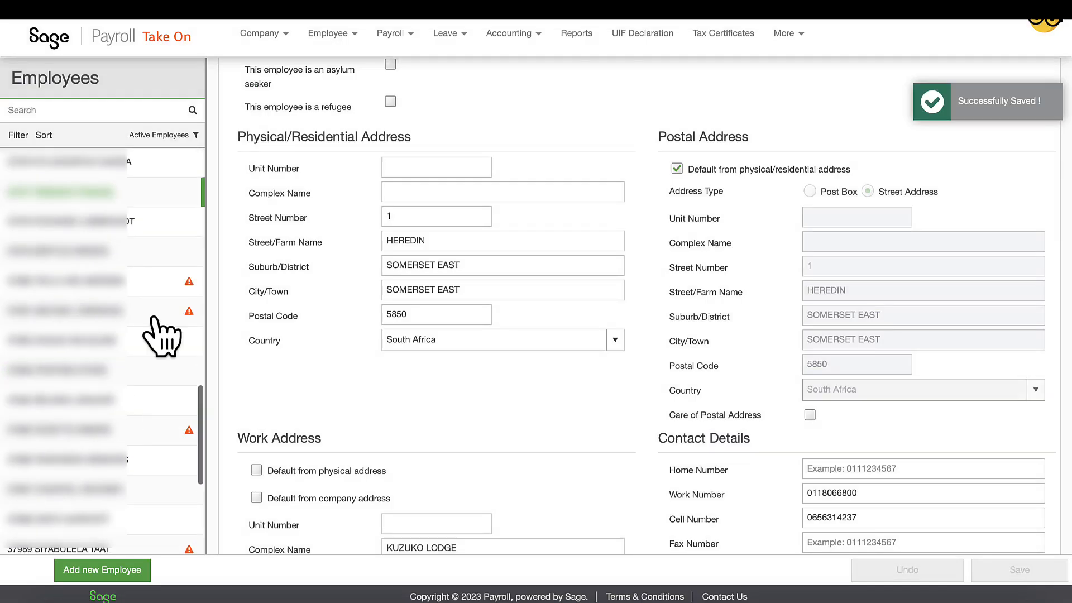
left_click(222, 328)
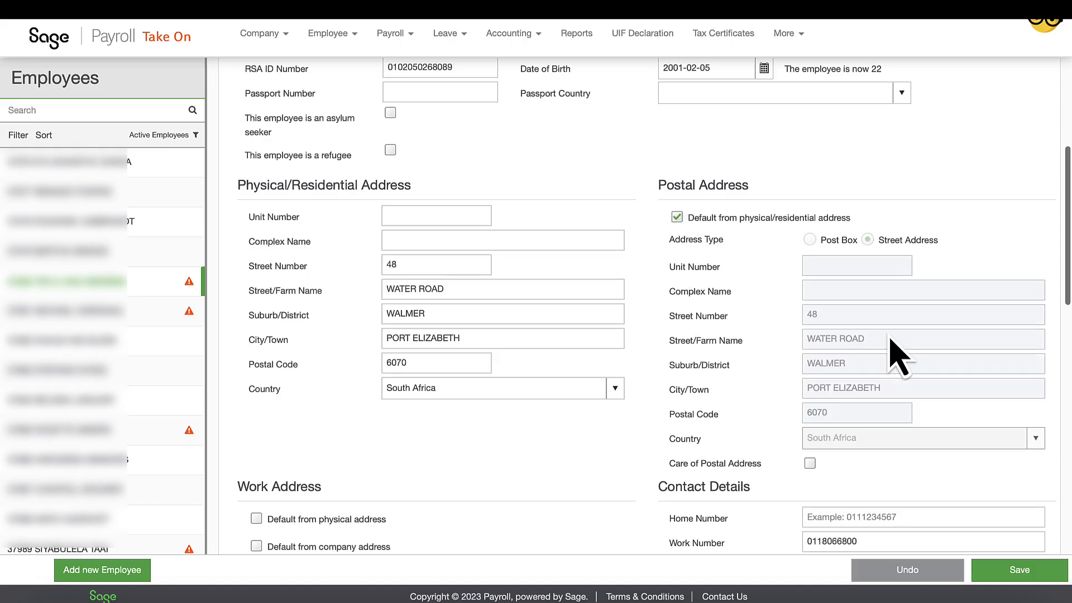